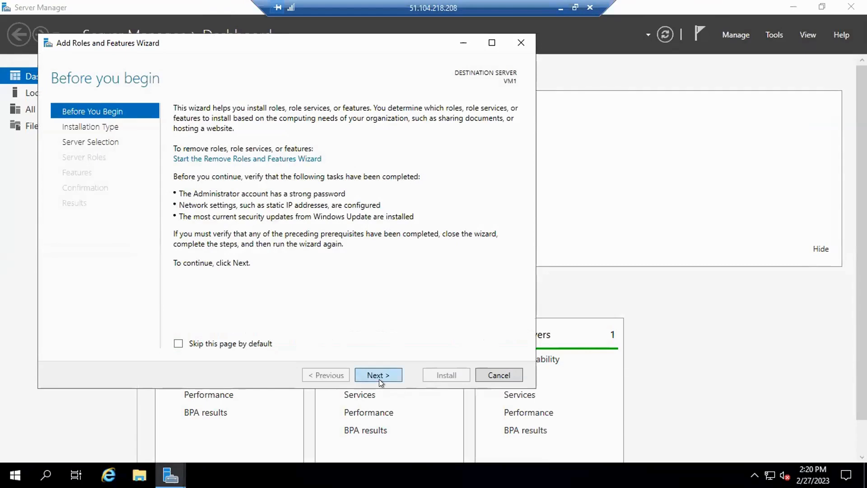
# - Select the Web Server (IIS) role for VM1, including its required management tools
pyautogui.click(379, 377)
pyautogui.click(378, 376)
pyautogui.scroll(-1, 305, 262)
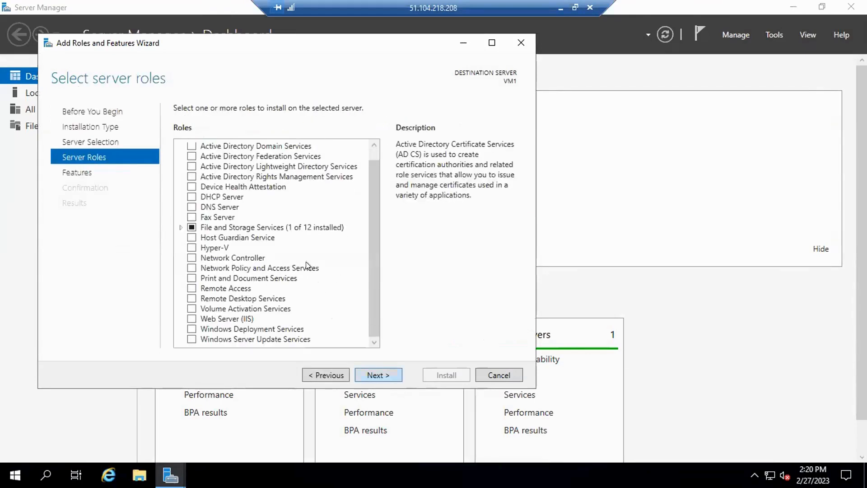
pyautogui.click(191, 318)
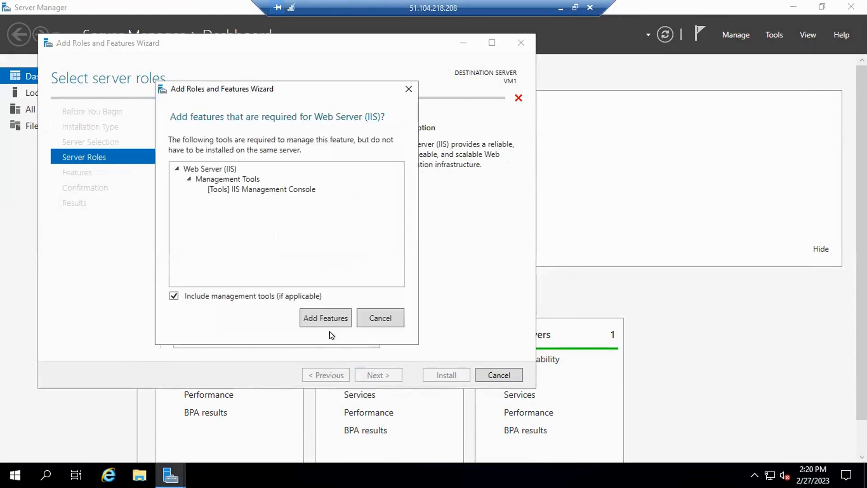
pyautogui.click(327, 318)
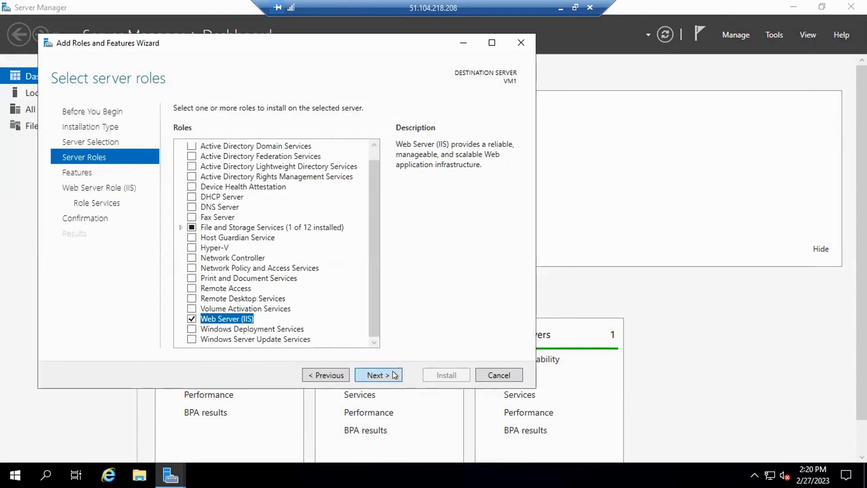
# - Accept the default features and role services and start the Web Server (IIS) installation on VM1
pyautogui.click(394, 375)
pyautogui.click(394, 375)
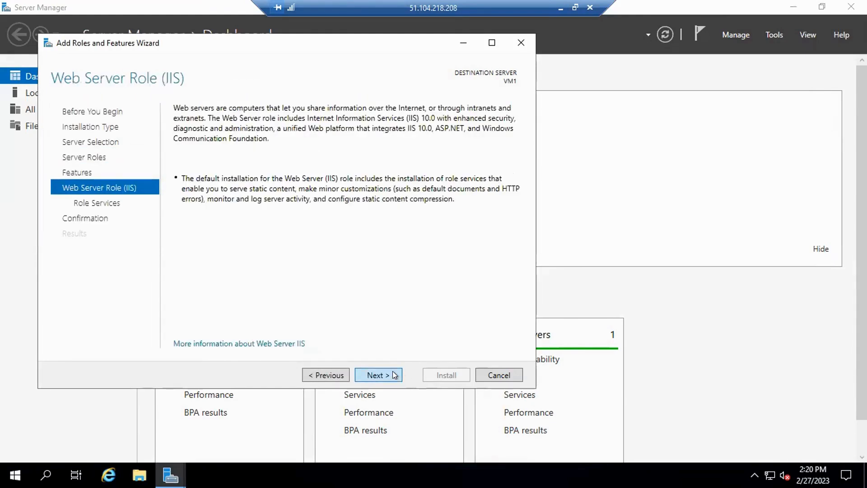
pyautogui.click(394, 375)
pyautogui.click(394, 375)
pyautogui.click(424, 374)
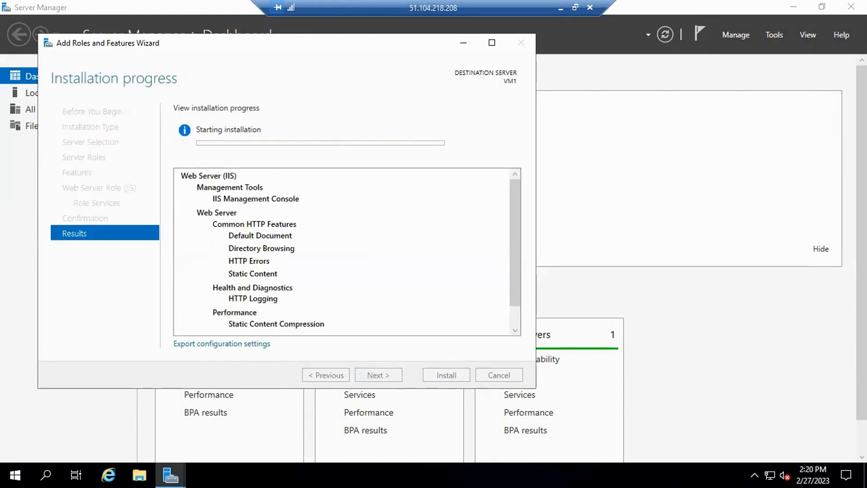
# - Switch to the VM2 remote desktop session, dismiss the Windows Admin Center notice and start adding roles and features
pyautogui.click(560, 9)
pyautogui.click(547, 468)
pyautogui.click(597, 415)
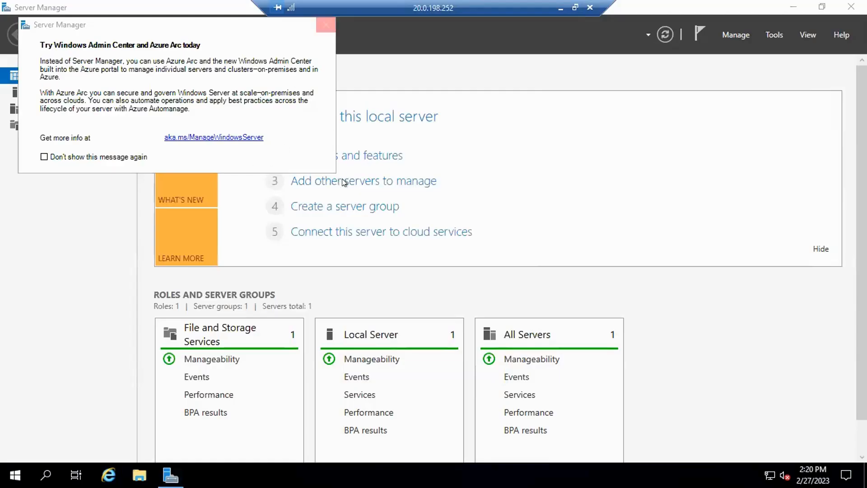
pyautogui.click(326, 25)
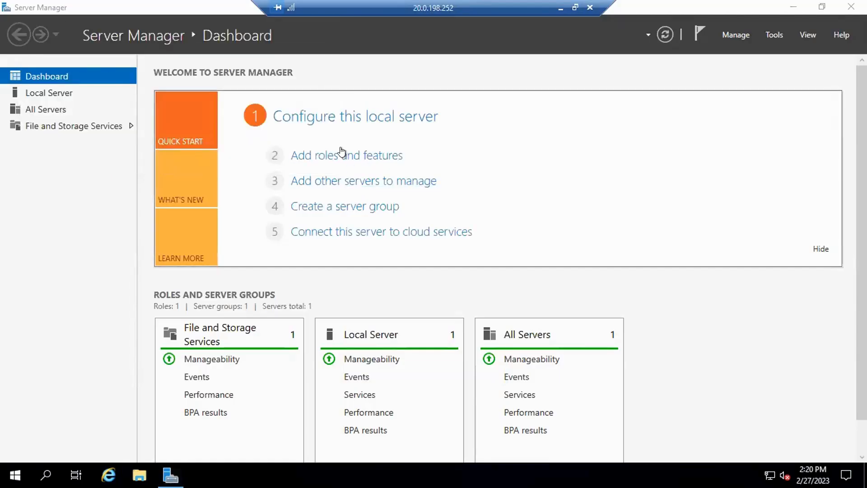
pyautogui.click(341, 153)
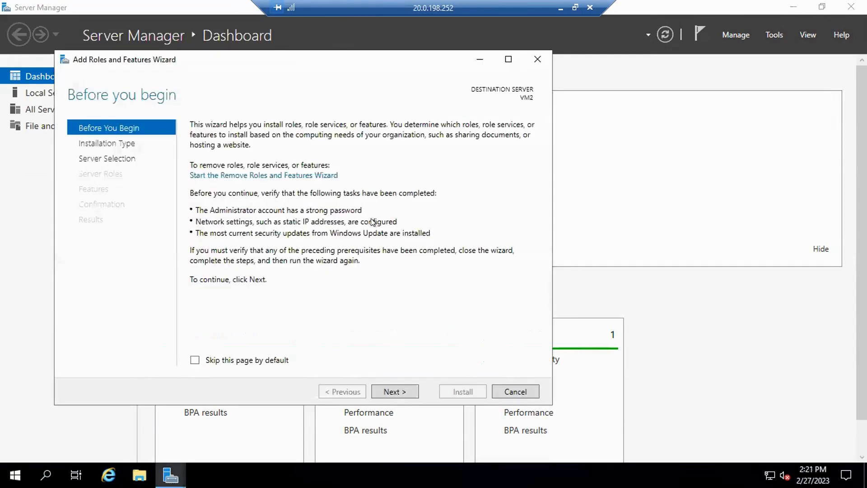
# - Keep the default installation type and server, and select the Web Server (IIS) role with its required features for VM2
pyautogui.click(391, 387)
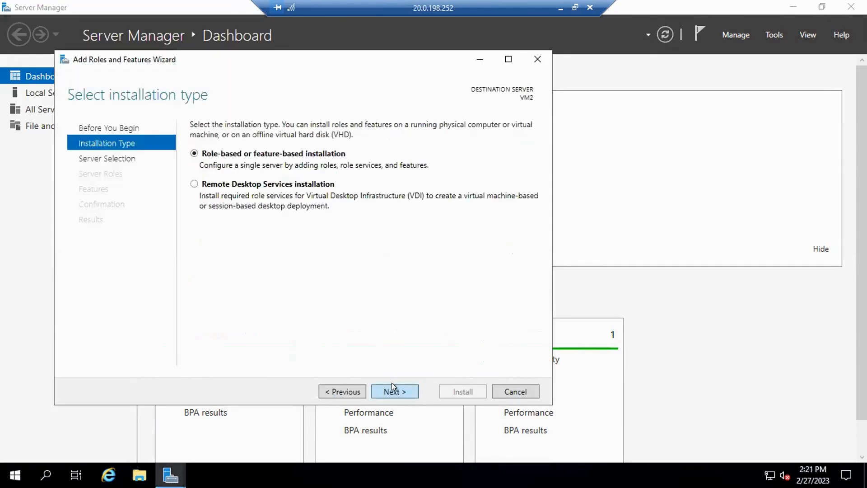
pyautogui.click(392, 387)
pyautogui.click(392, 388)
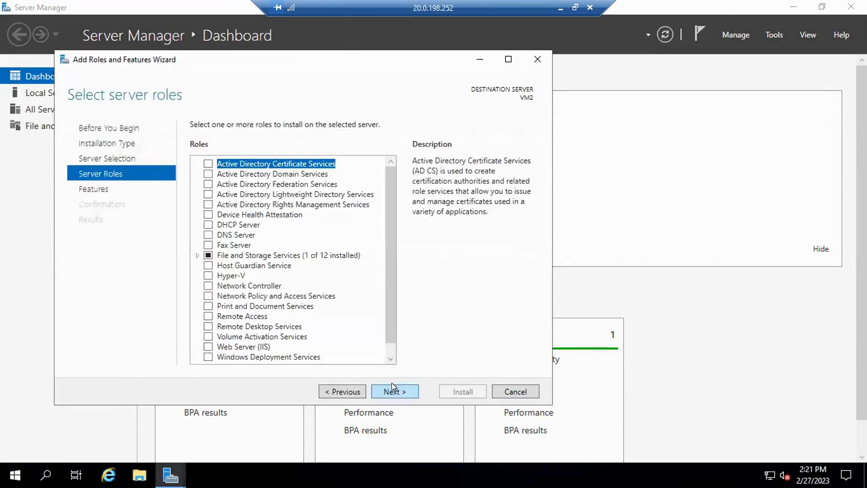
pyautogui.click(388, 348)
pyautogui.click(209, 335)
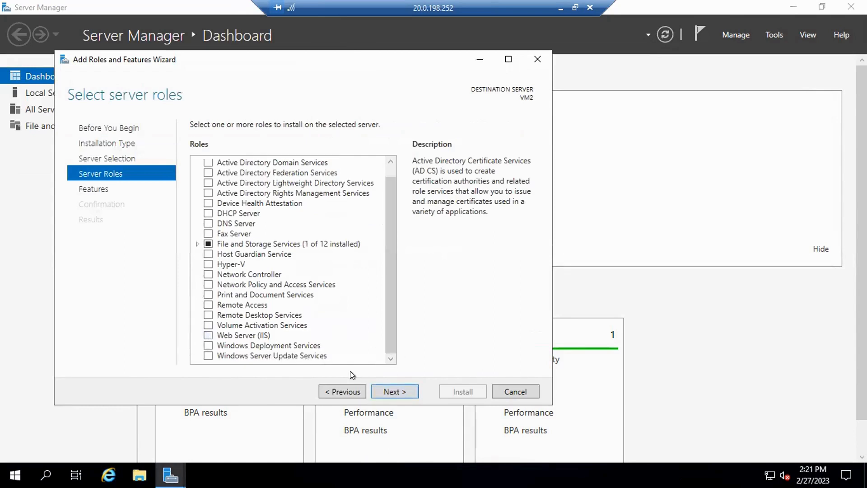
pyautogui.click(335, 332)
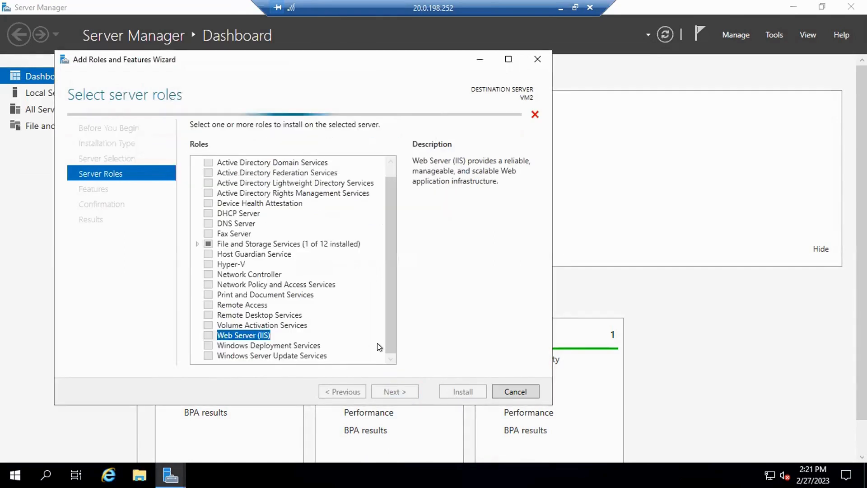
# - Accept the default features and role services and start the Web Server (IIS) installation on VM2
pyautogui.click(399, 392)
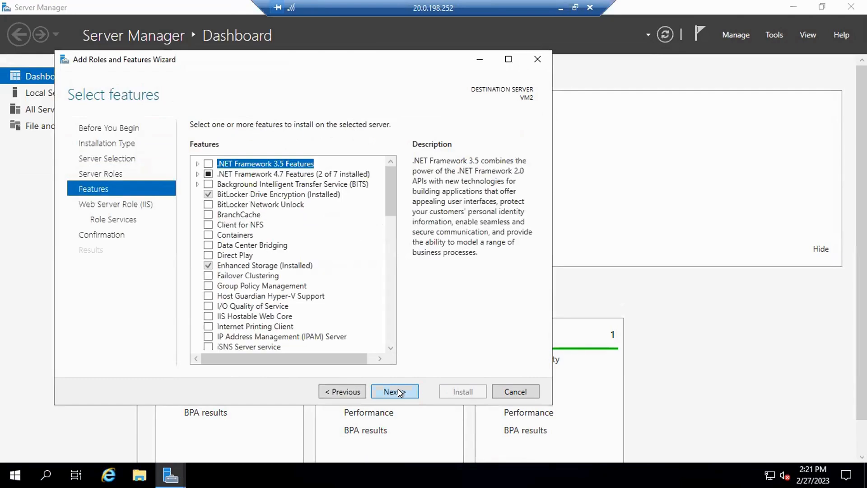
pyautogui.click(399, 392)
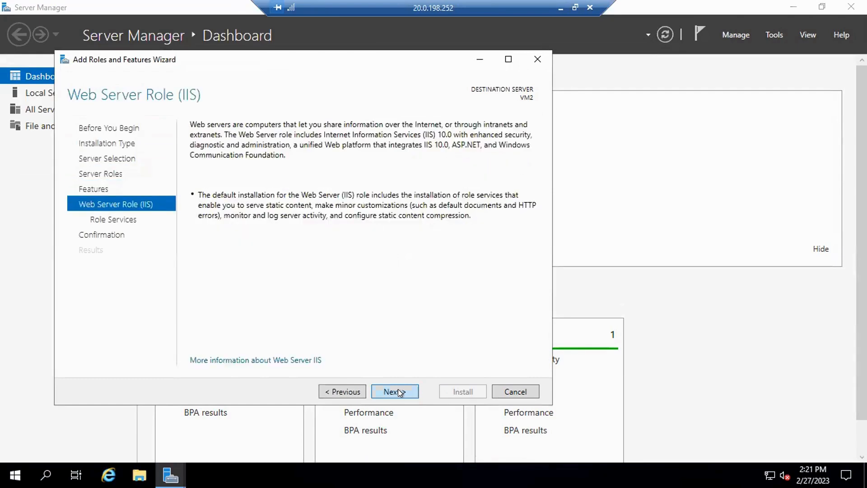
pyautogui.click(400, 392)
pyautogui.click(399, 392)
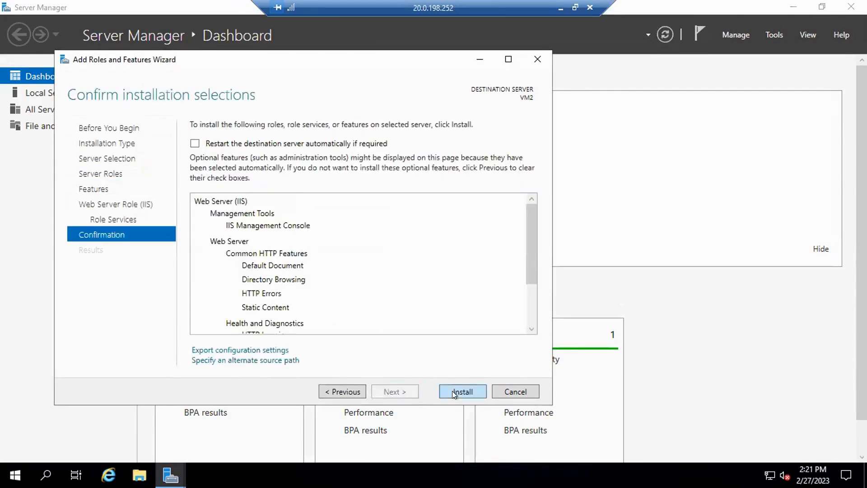
pyautogui.click(453, 392)
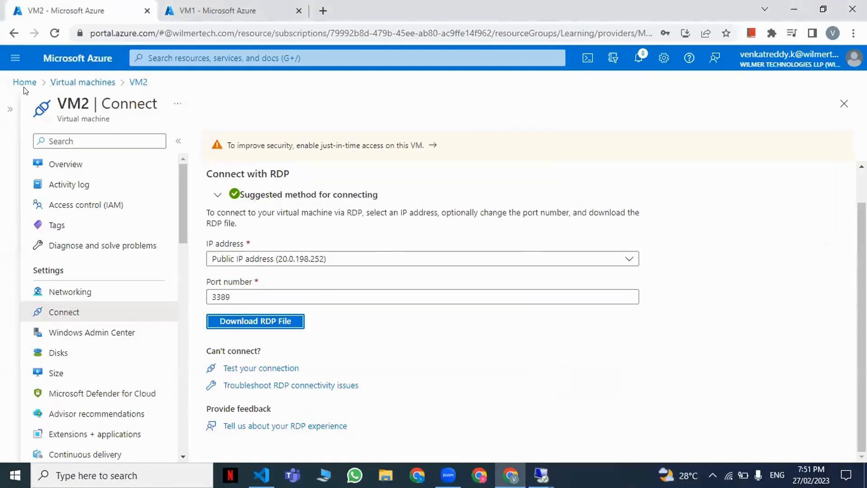
# - In the Azure portal, search for the Load balancers service, open it and start creating a new load balancer
pyautogui.click(24, 83)
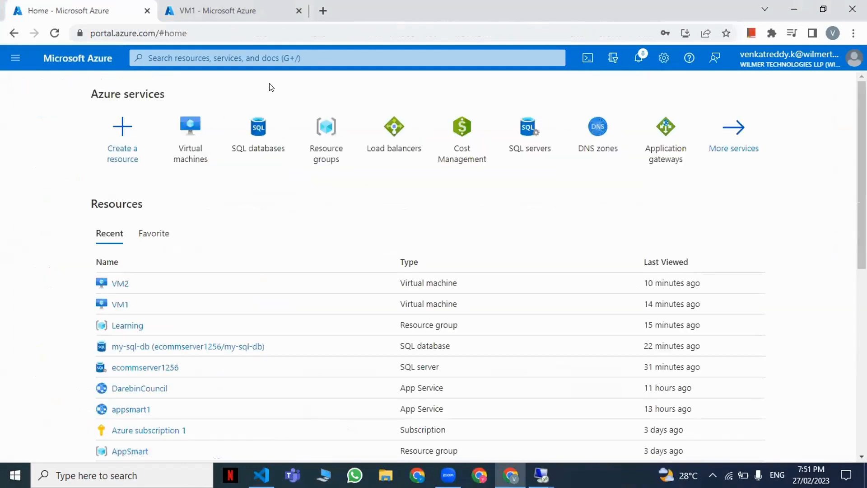
pyautogui.click(264, 59)
pyautogui.write('load ')
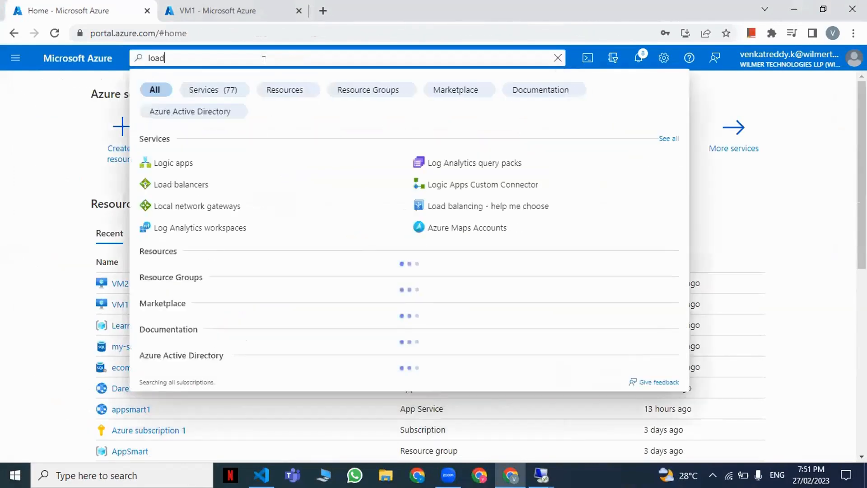
pyautogui.write('bal')
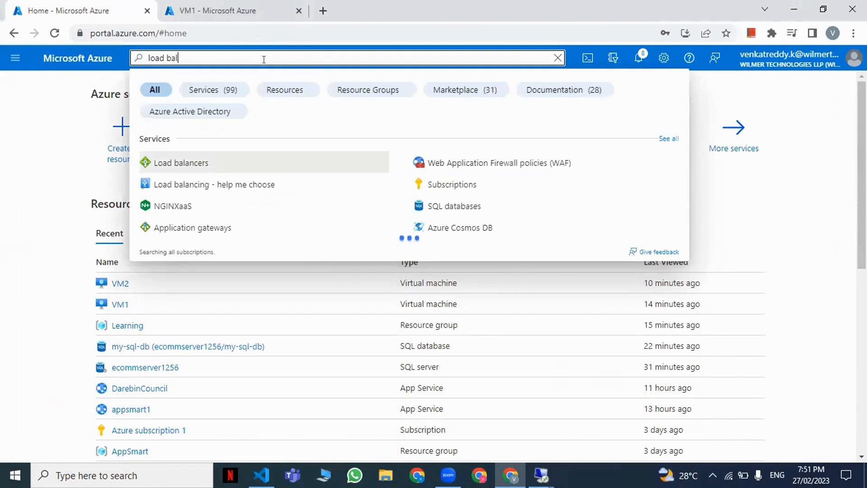
pyautogui.click(184, 163)
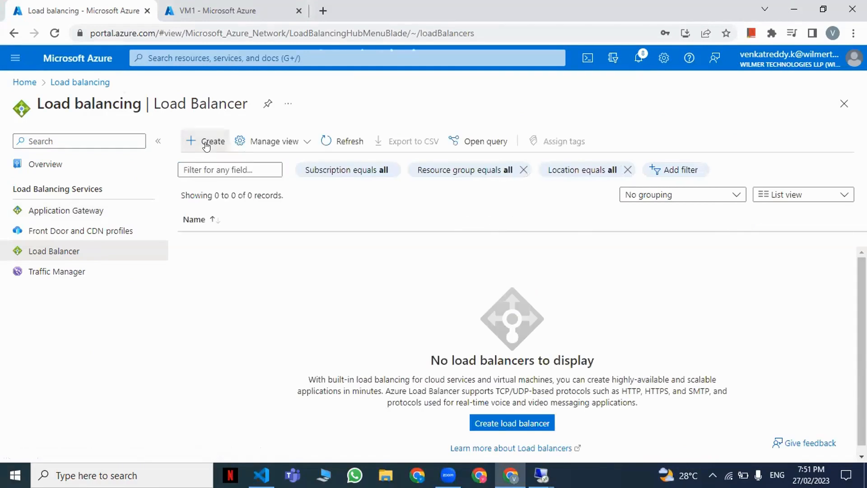
pyautogui.click(206, 146)
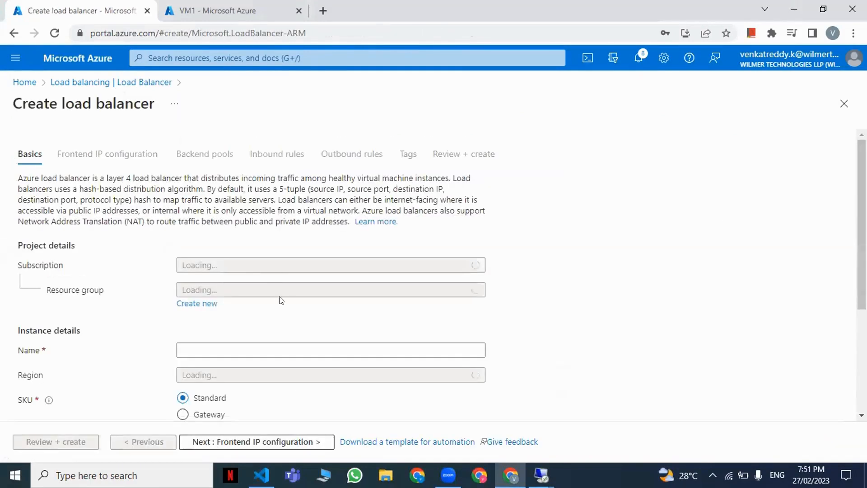
# - Assign the load balancer to the Learning resource group and name it loadbalancer01
pyautogui.scroll(-1, 271, 271)
pyautogui.click(258, 227)
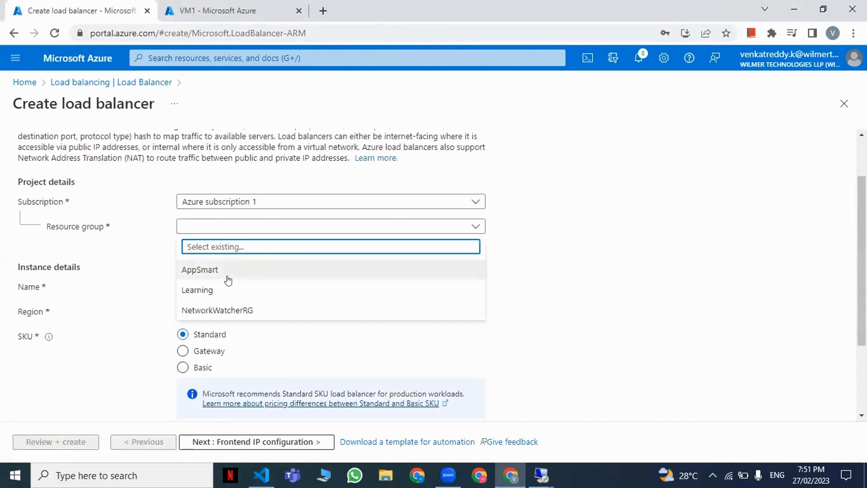
pyautogui.click(213, 289)
pyautogui.scroll(-1, 366, 273)
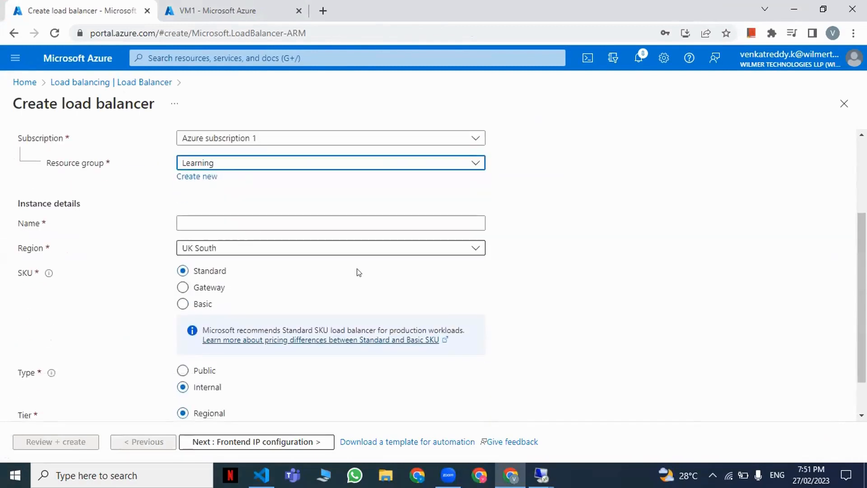
pyautogui.click(234, 221)
pyautogui.write('loadbalancer')
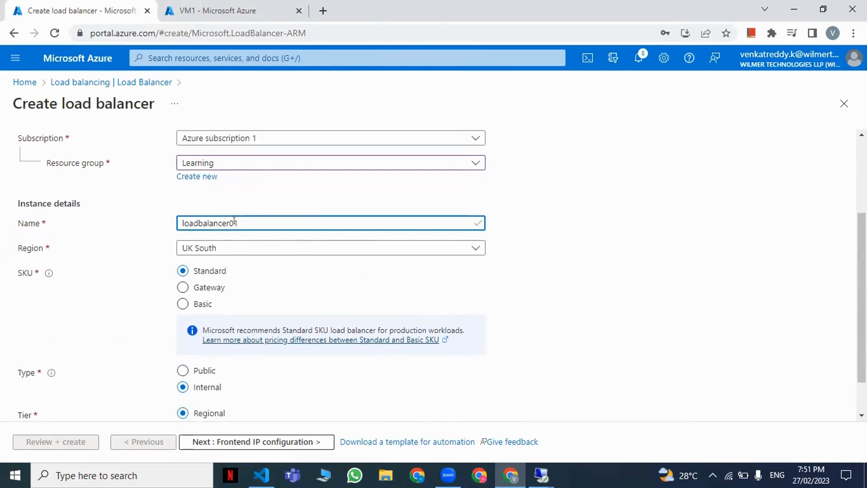
pyautogui.write('01')
# - Set the load balancer type to Public and proceed to the frontend IP configuration
pyautogui.scroll(-1, 236, 224)
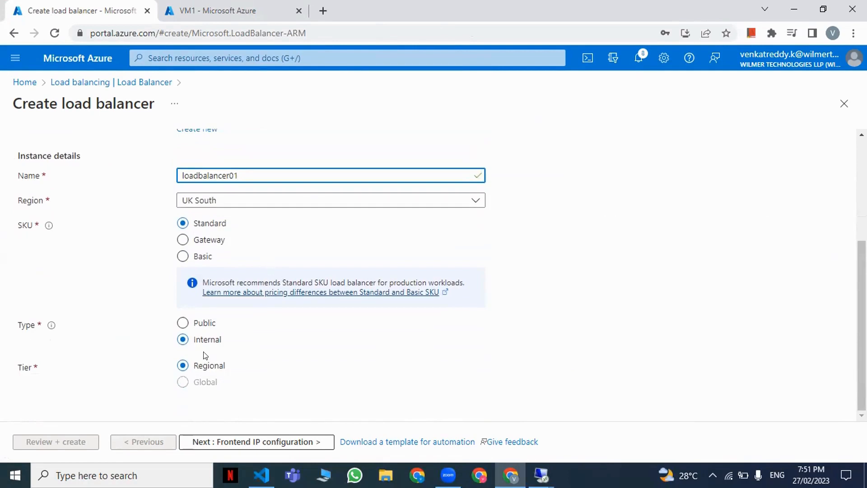
pyautogui.click(182, 323)
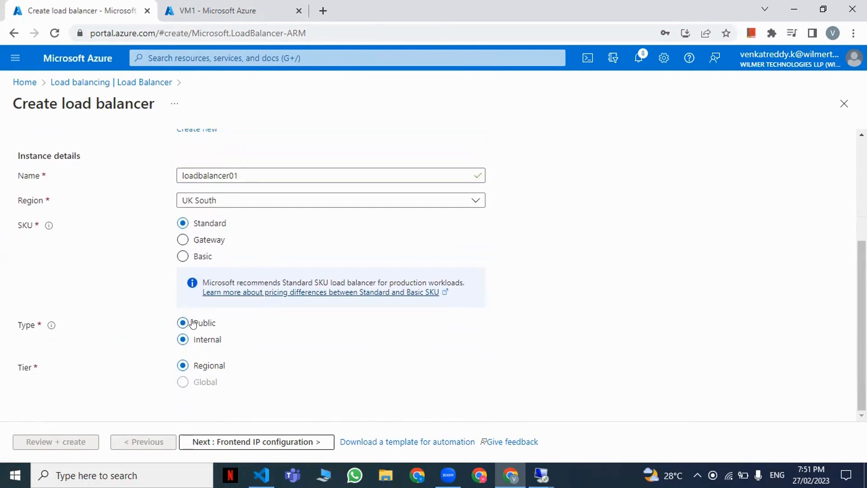
pyautogui.click(247, 443)
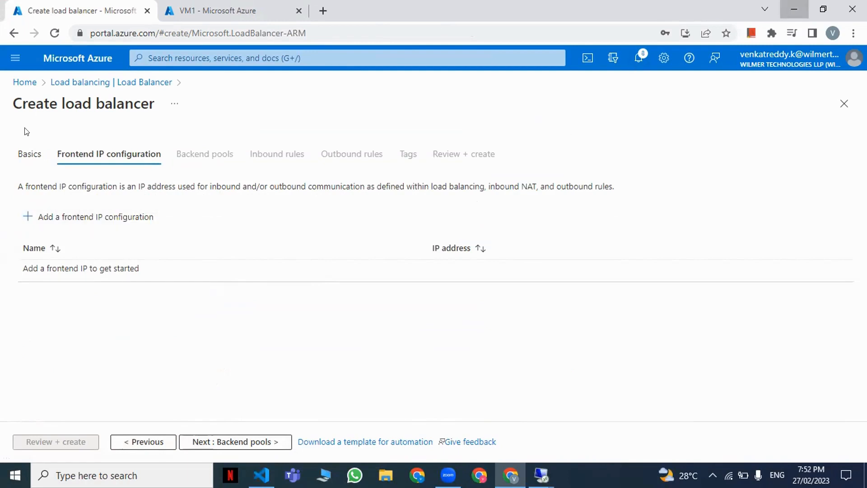
# - View the LoadBalancer.png diagram from the desktop's Azure DevOps folder, then return to the load balancer form in the browser
pyautogui.click(795, 9)
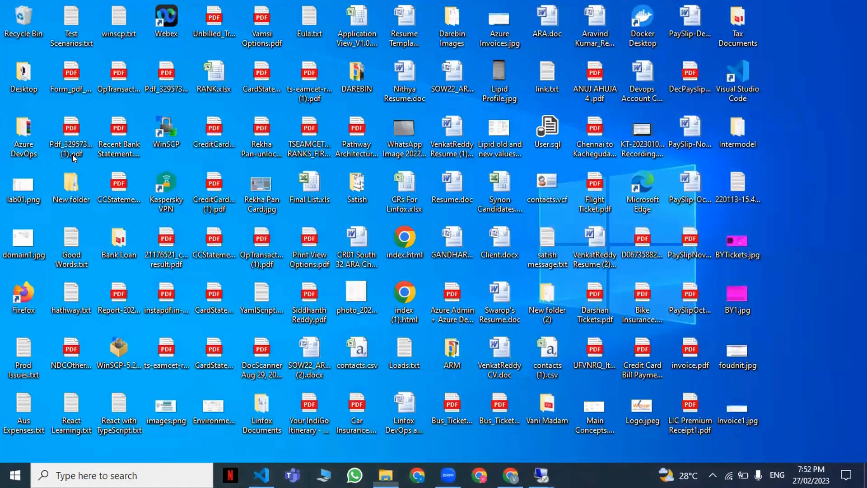
pyautogui.press('l')
pyautogui.press('l')
pyautogui.press('l')
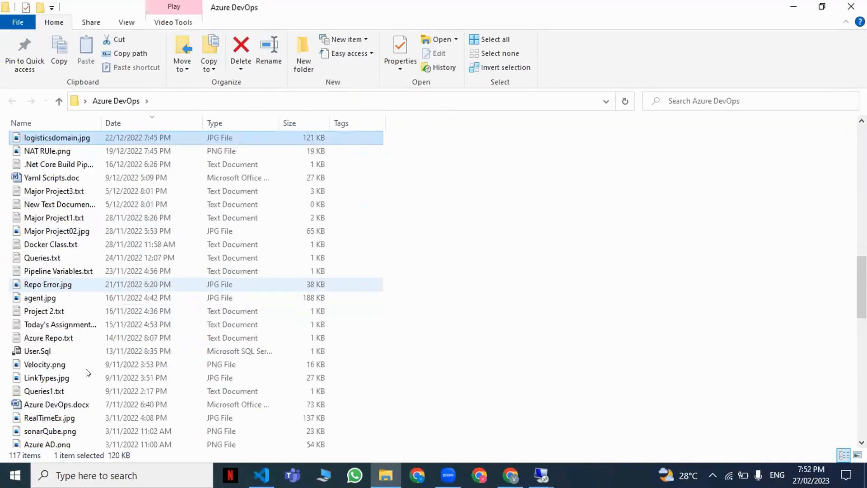
pyautogui.click(56, 381)
pyautogui.press('l')
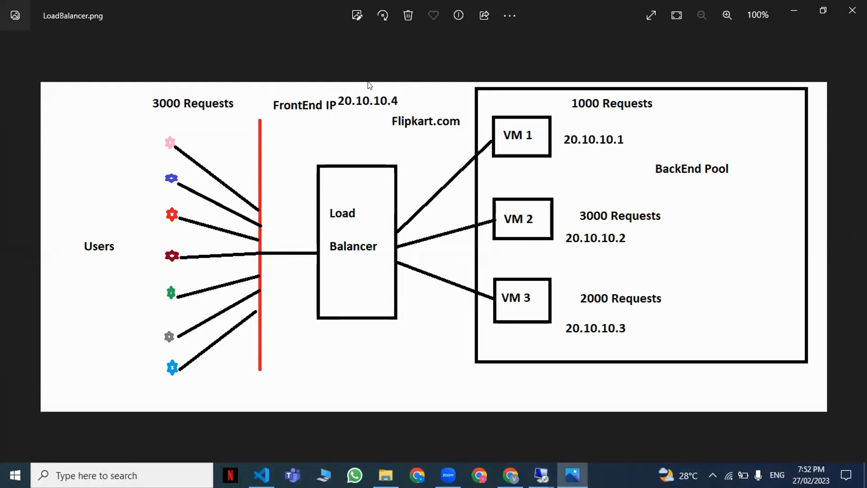
pyautogui.click(785, 5)
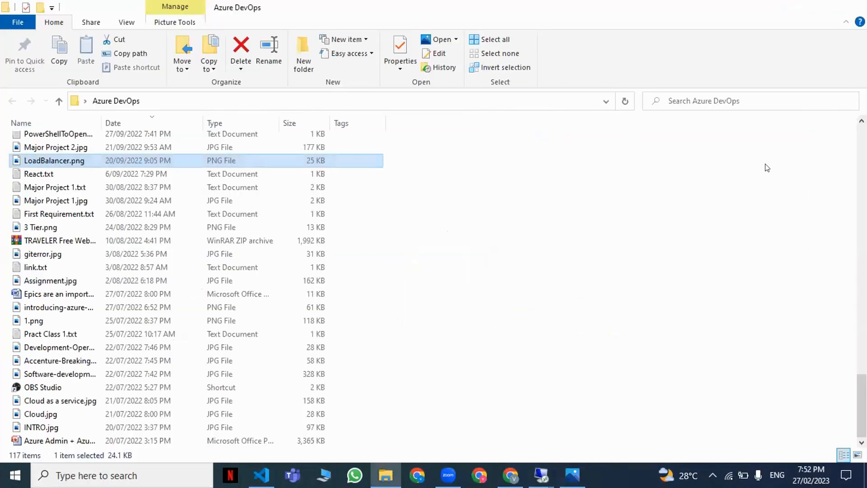
pyautogui.press('super+d')
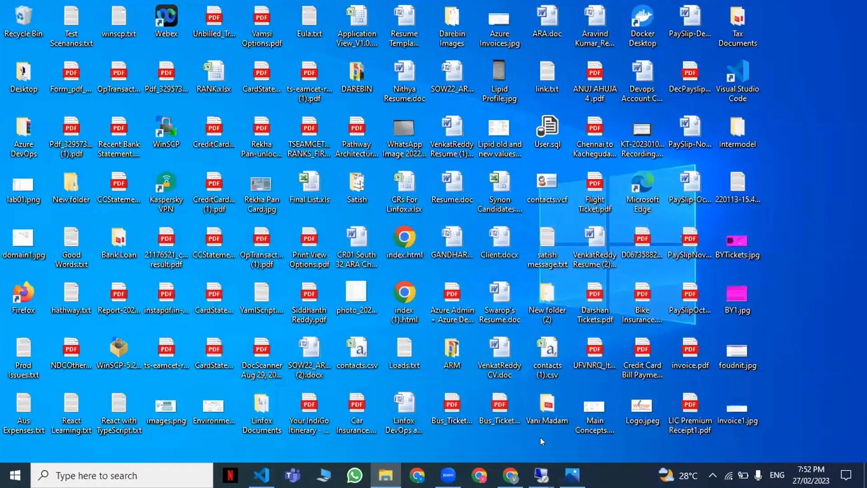
pyautogui.press('super+d')
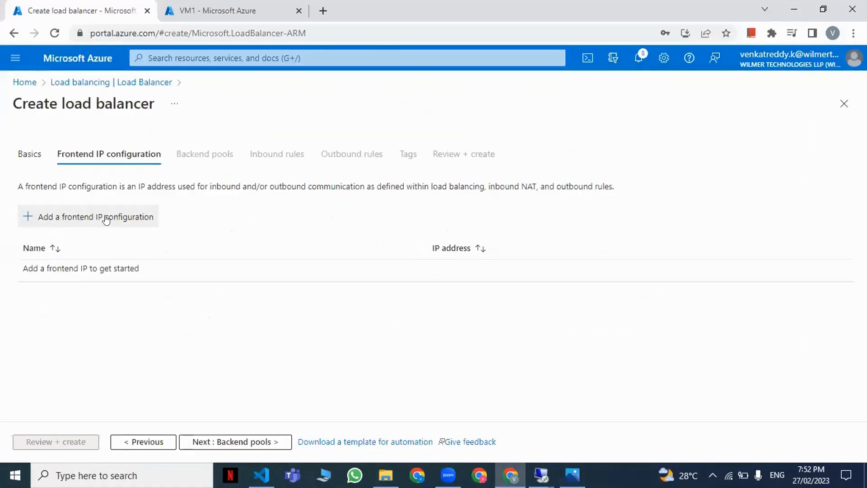
# - Add a frontend IP configuration named frontendipforlb that uses a new public IP address named publiip01
pyautogui.click(106, 219)
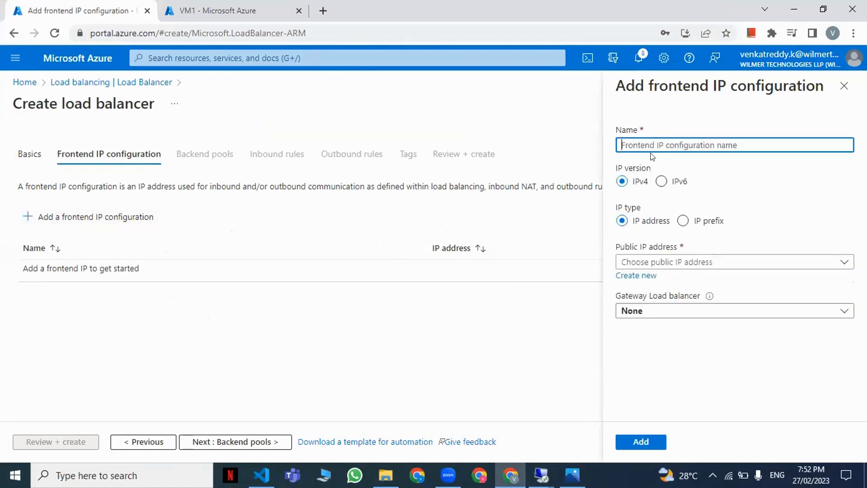
pyautogui.write('frontendipforlb')
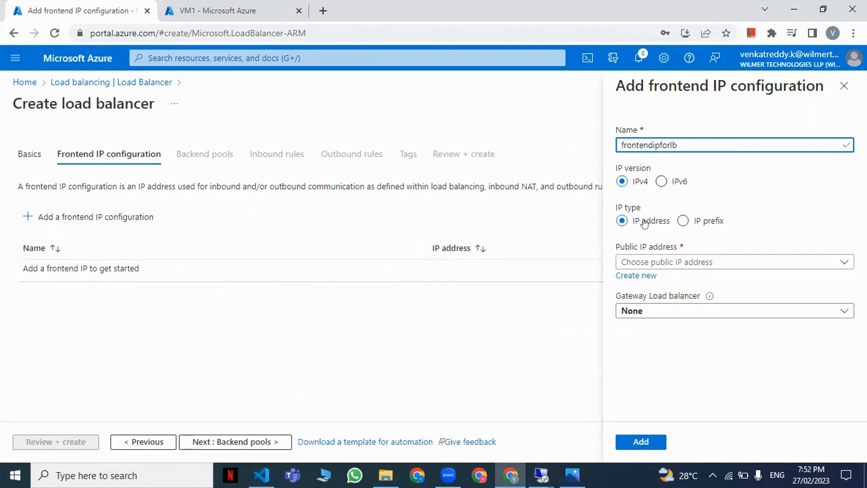
pyautogui.click(636, 276)
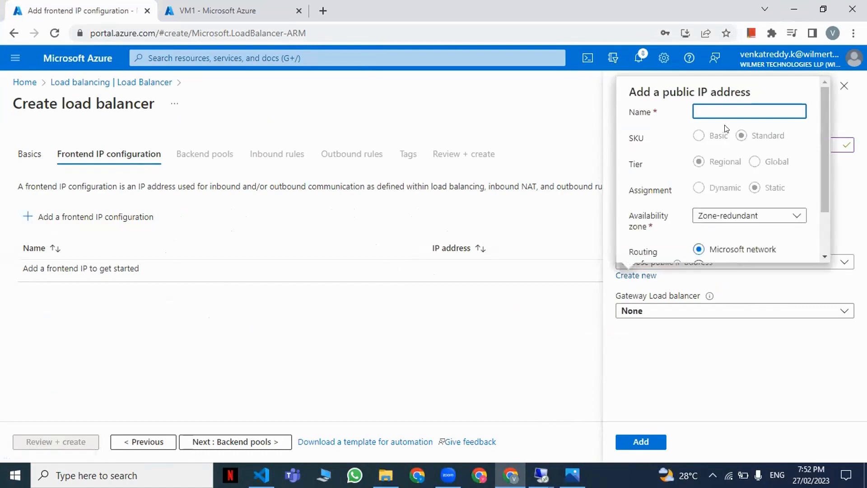
pyautogui.write('publiip01')
pyautogui.scroll(-2, 720, 180)
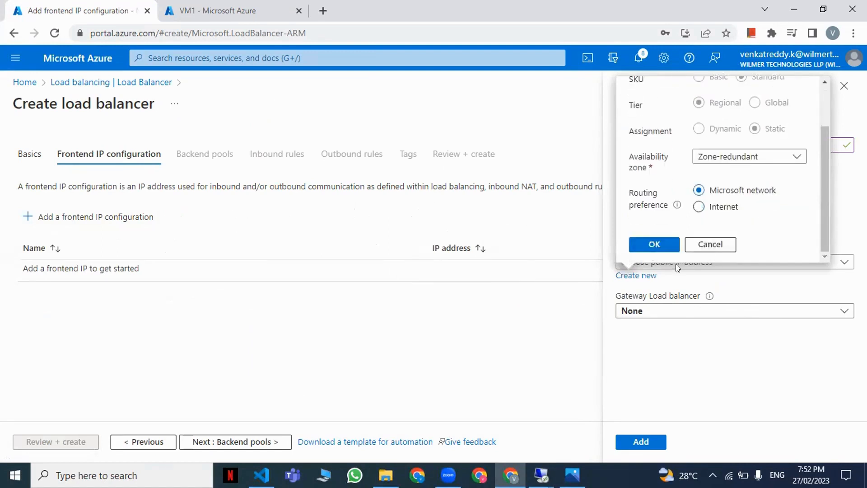
pyautogui.click(649, 243)
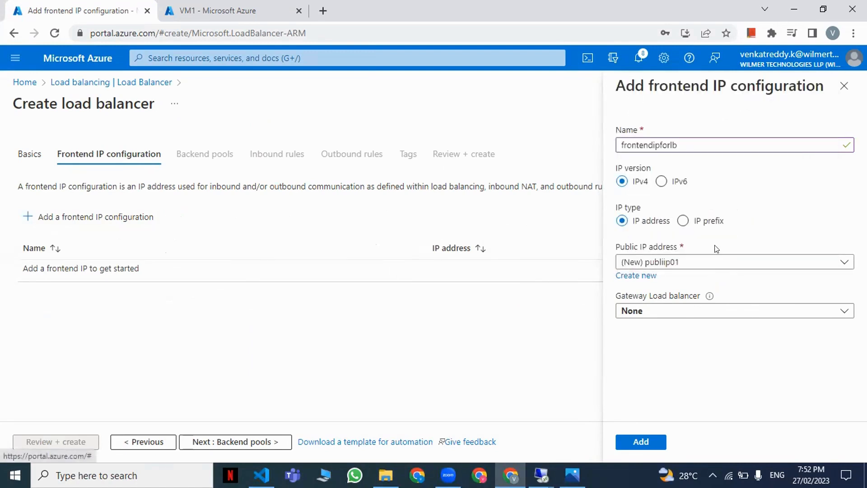
pyautogui.click(654, 441)
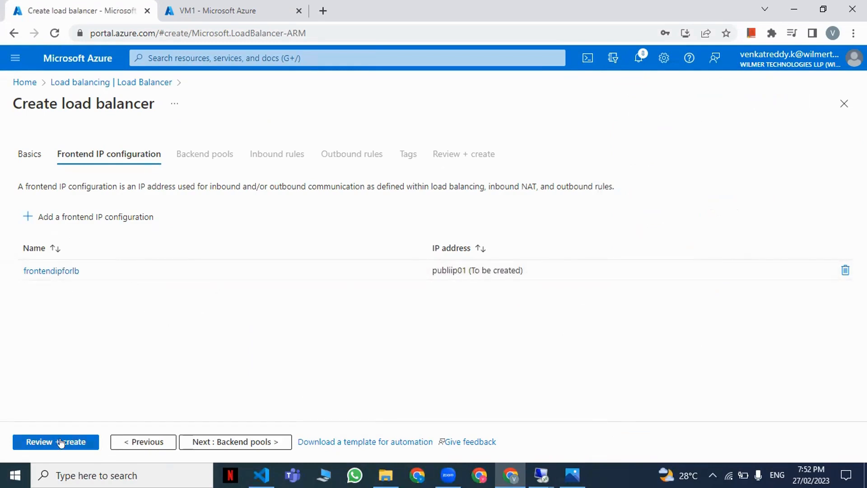
# - Review the load balancer configuration and create the load balancer
pyautogui.moveTo(83, 272); pyautogui.dragTo(23, 274)
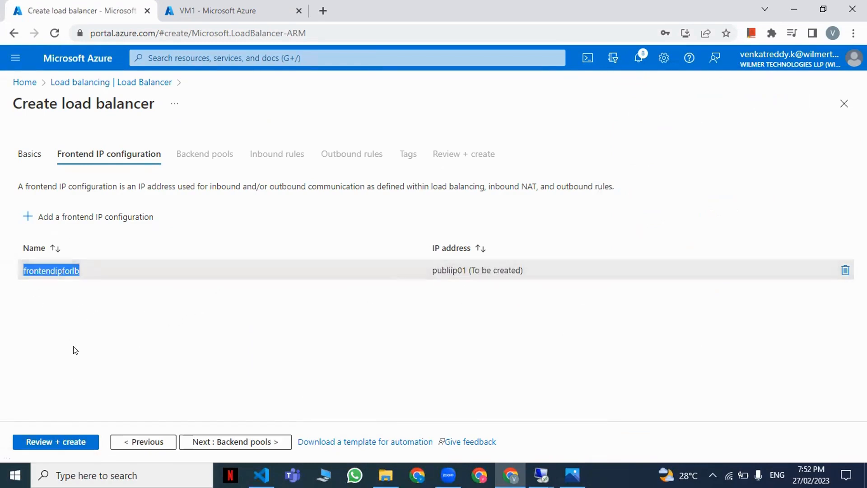
pyautogui.click(73, 347)
pyautogui.click(42, 441)
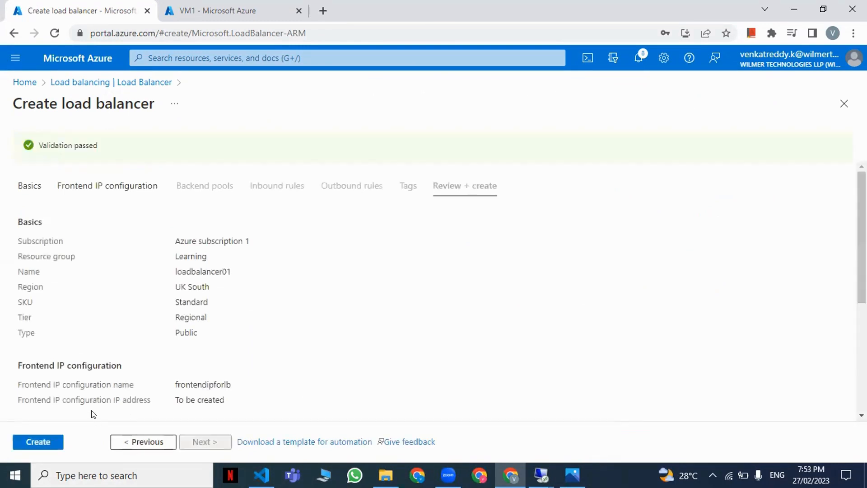
pyautogui.click(28, 441)
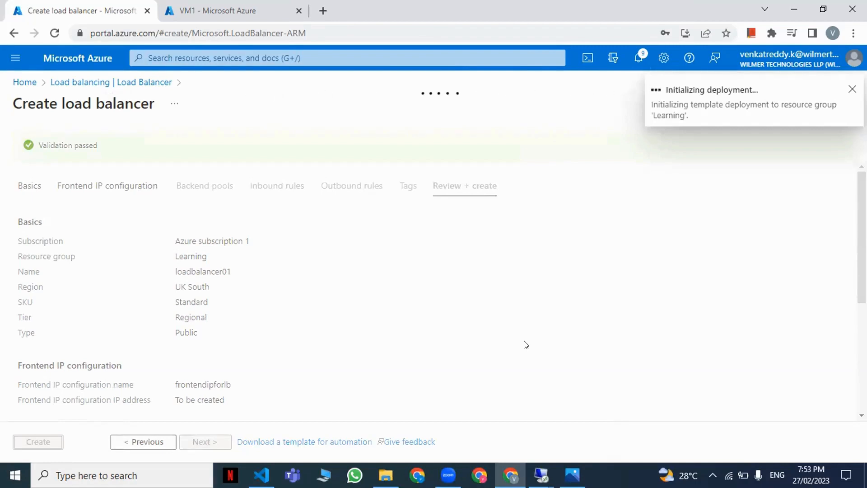
# - Switch to the VM1 remote desktop session and close the finished Add Roles and Features Wizard and Server Manager
pyautogui.moveTo(542, 475)
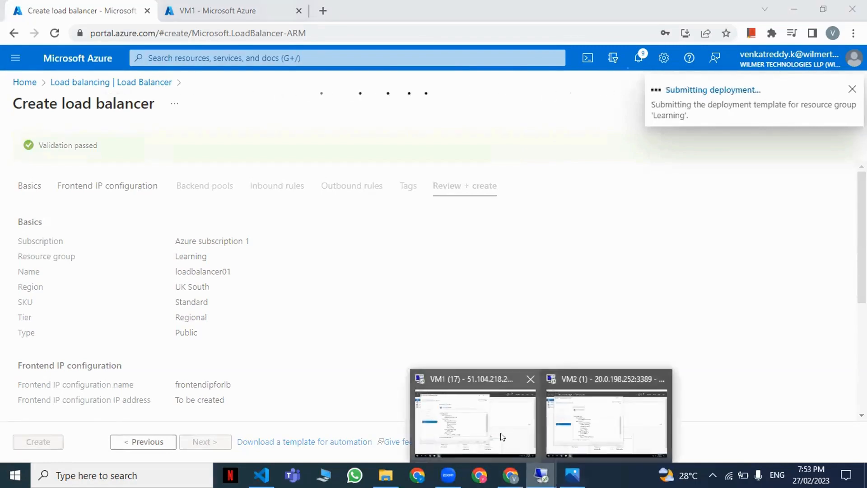
pyautogui.click(501, 437)
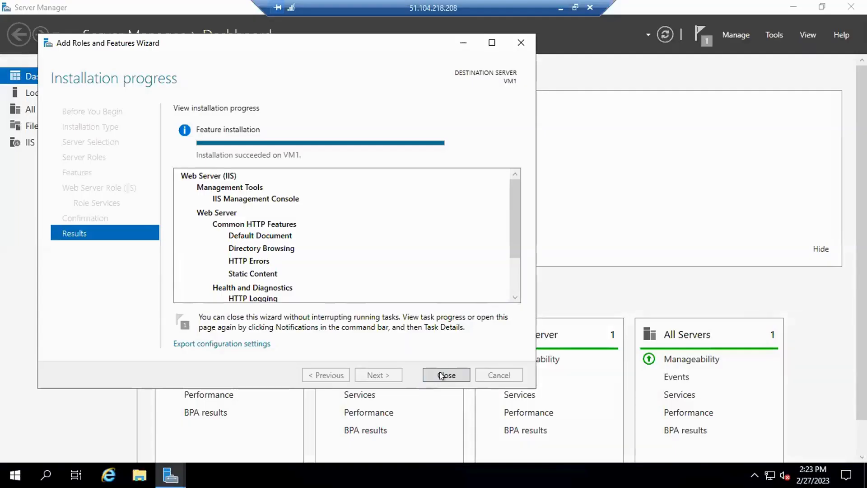
pyautogui.click(442, 376)
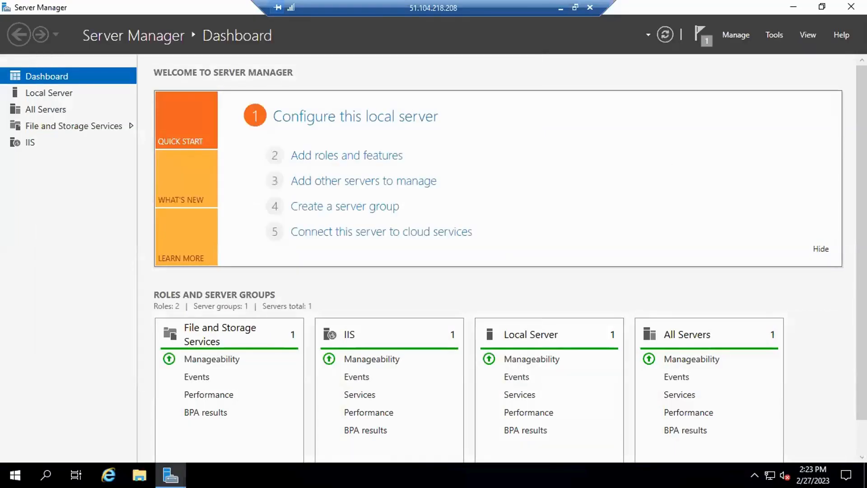
pyautogui.click(851, 6)
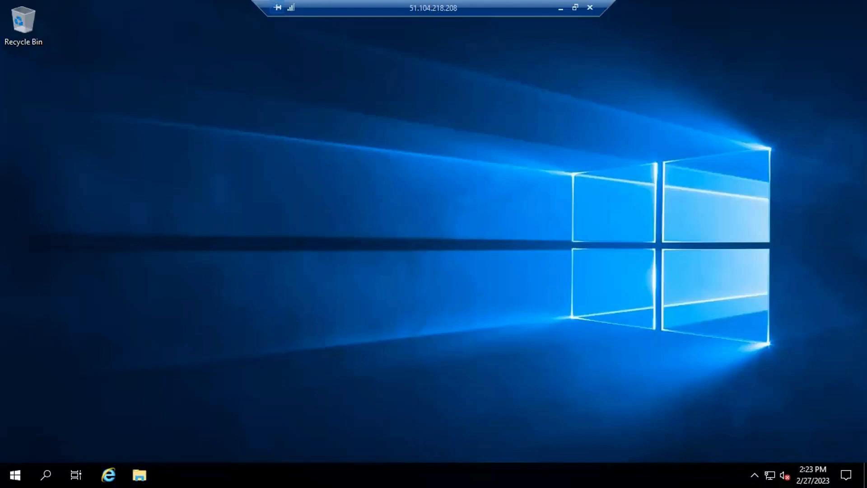
# - Open the C:\inetpub\wwwroot folder on VM1 in File Explorer
pyautogui.click(139, 475)
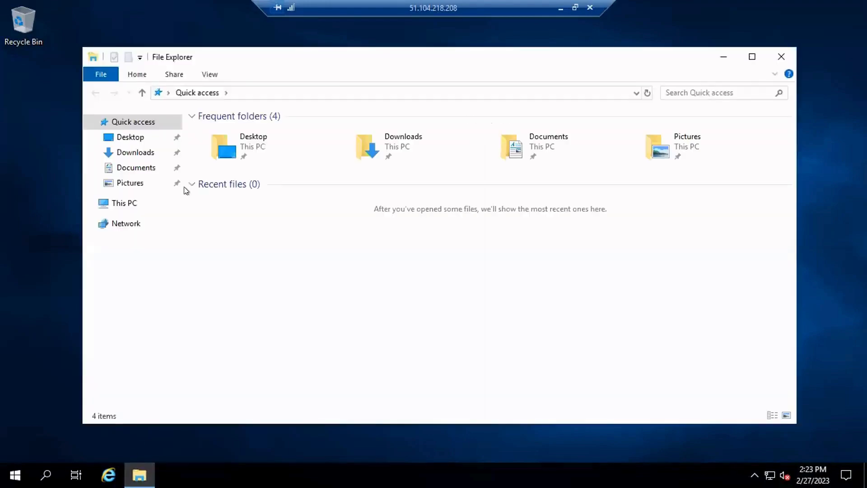
pyautogui.click(130, 208)
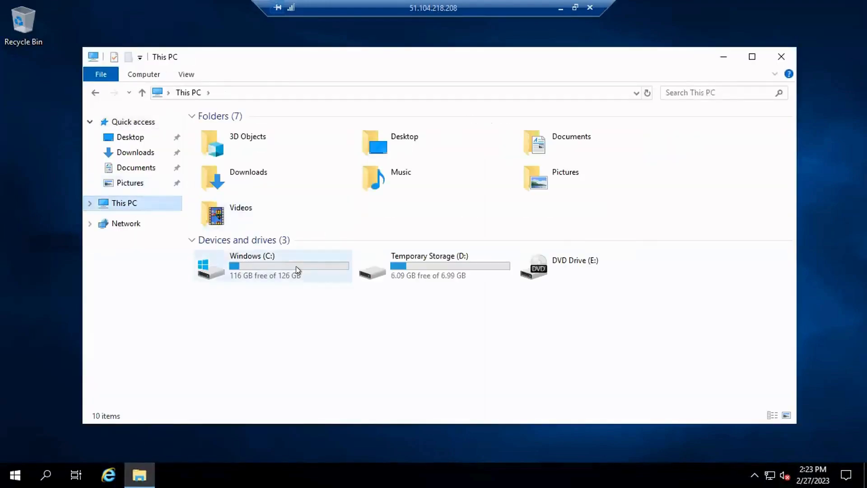
pyautogui.doubleClick(296, 266)
pyautogui.doubleClick(241, 130)
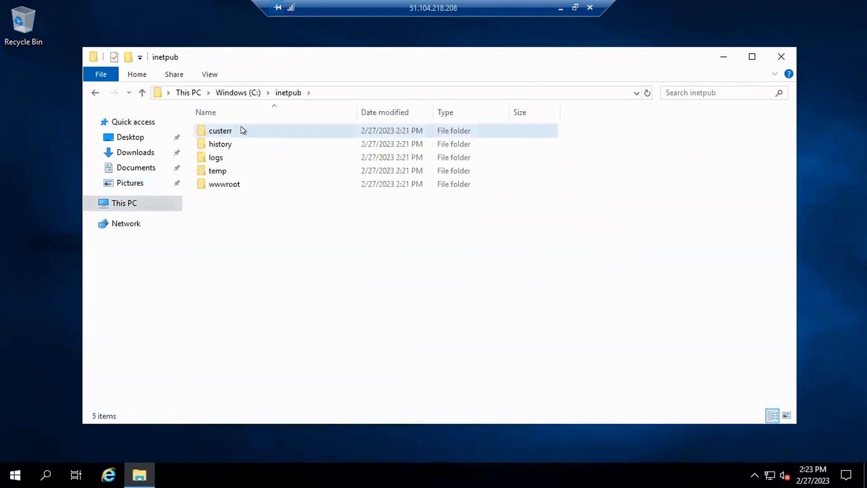
pyautogui.click(231, 183)
pyautogui.doubleClick(229, 180)
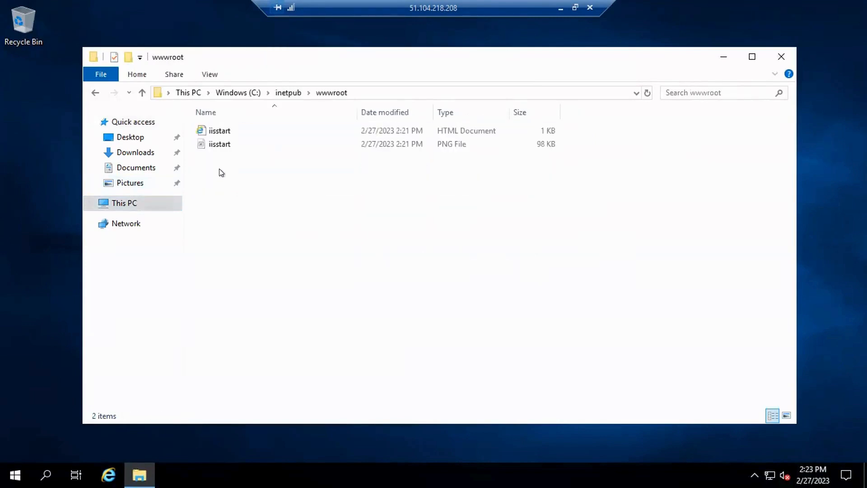
# - View the iisstart HTML page in Internet Explorer, dismissing the setup and security prompts, and return to the wwwroot folder
pyautogui.click(227, 132)
pyautogui.doubleClick(226, 131)
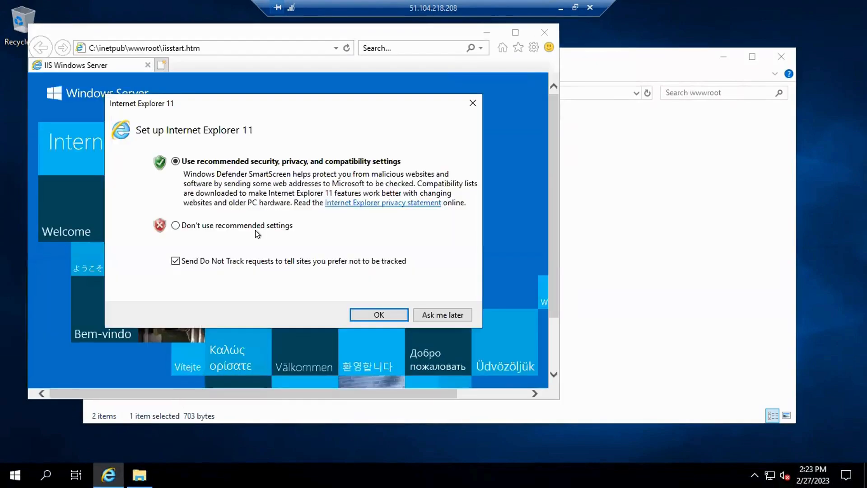
pyautogui.click(251, 226)
pyautogui.click(429, 314)
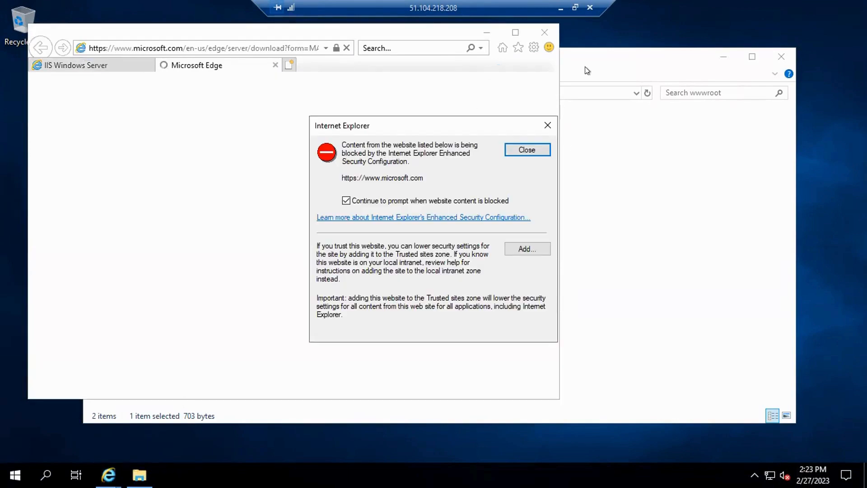
pyautogui.click(533, 149)
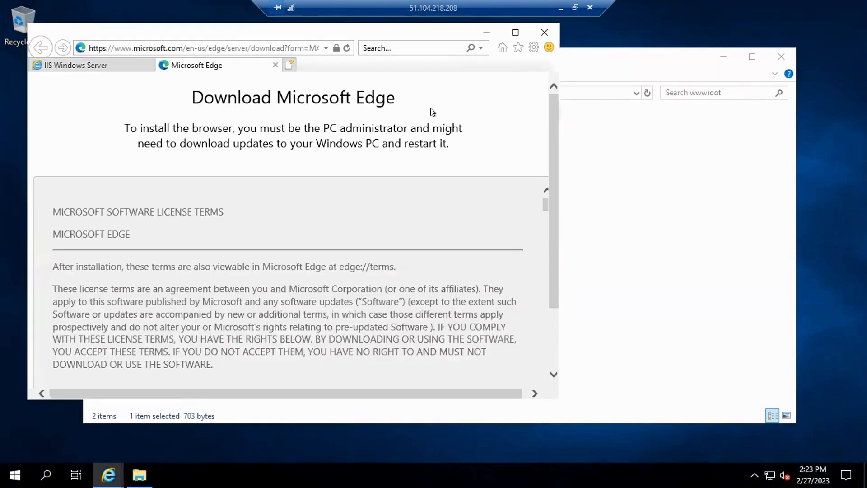
pyautogui.click(275, 64)
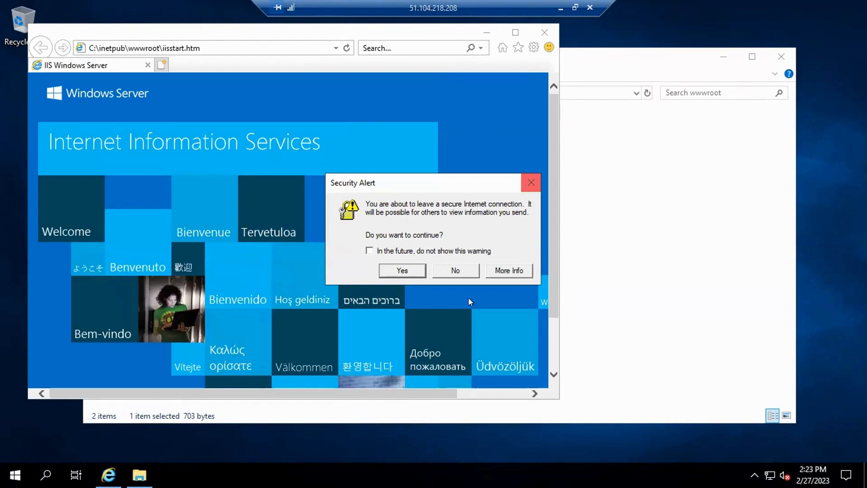
pyautogui.click(411, 270)
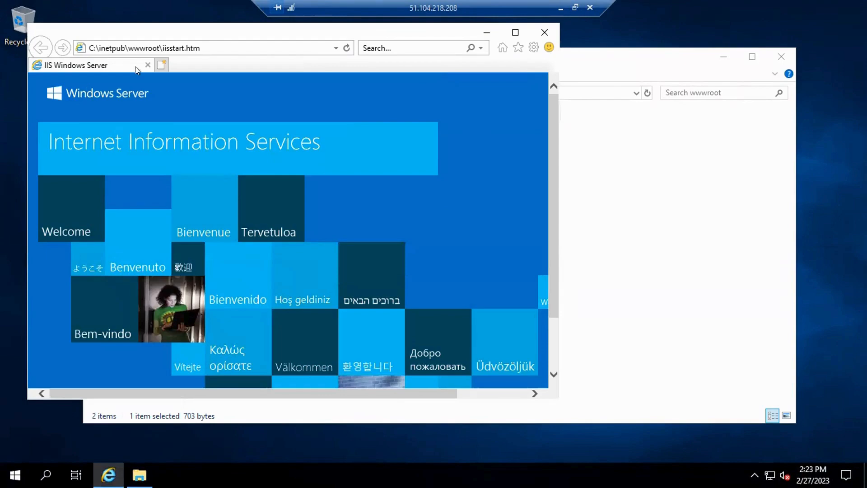
pyautogui.moveTo(137, 70); pyautogui.dragTo(188, 110)
pyautogui.click(594, 68)
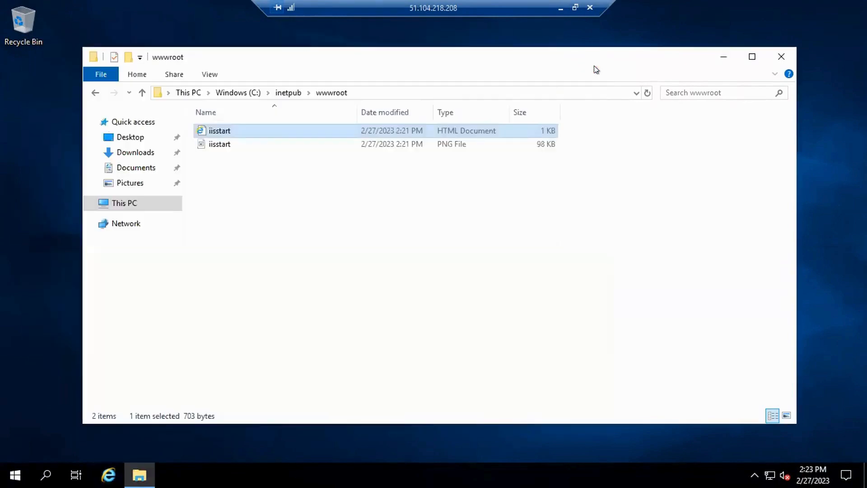
# - Add the text VM1 beside the Internet Information Services heading in the iisstart PNG using Paint, save it, and close the open windows
pyautogui.click(221, 146)
pyautogui.rightClick(222, 146)
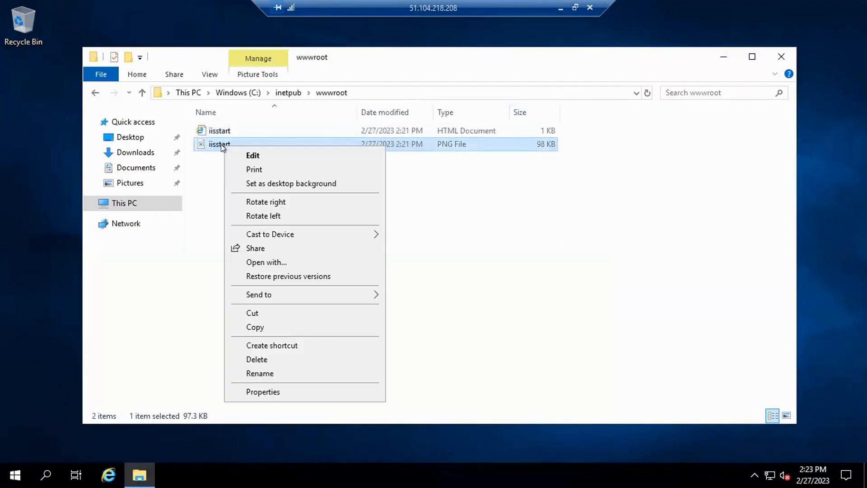
pyautogui.click(248, 157)
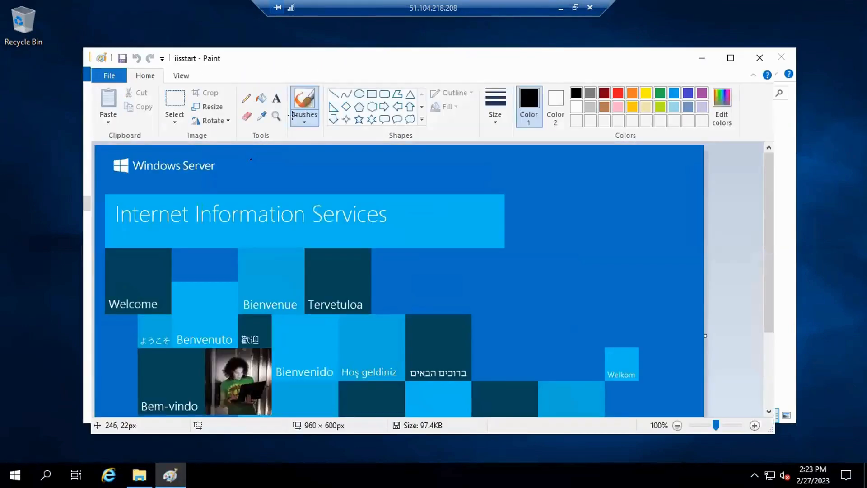
pyautogui.click(277, 98)
pyautogui.click(423, 212)
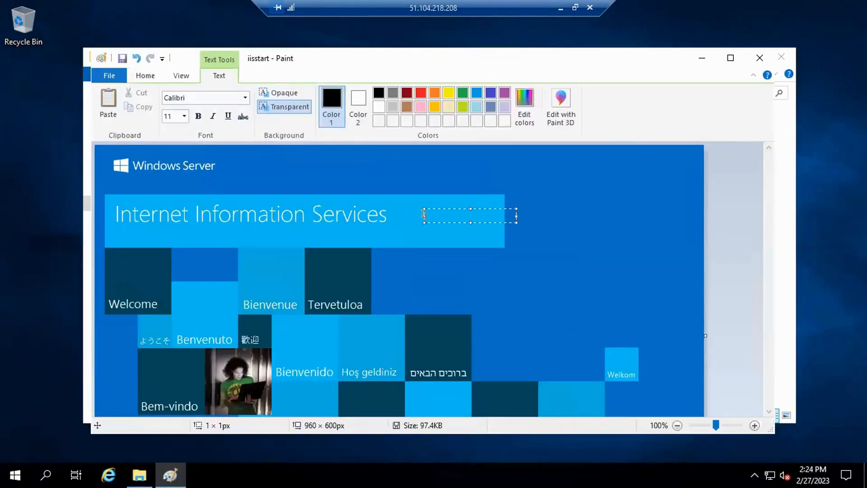
pyautogui.write('VM1')
pyautogui.click(122, 59)
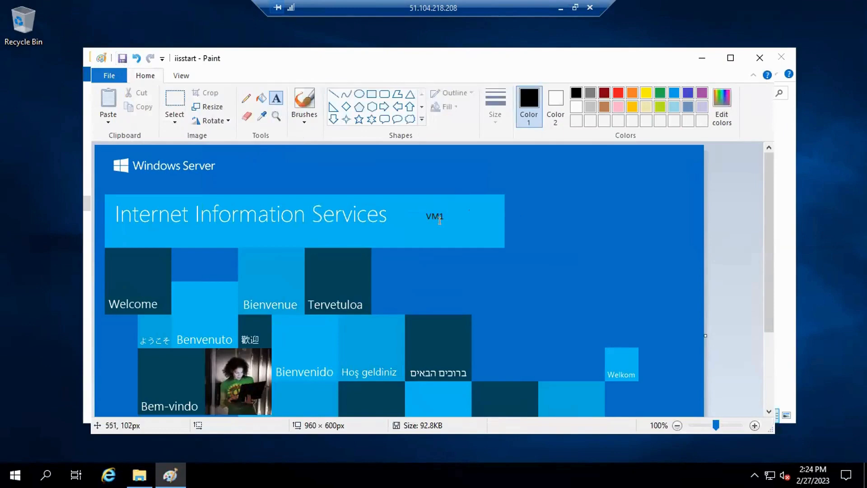
pyautogui.click(760, 58)
pyautogui.click(781, 58)
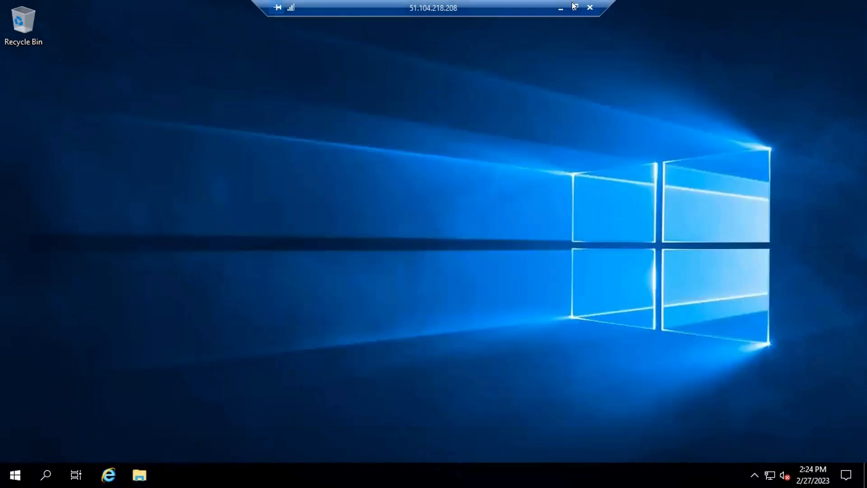
# - Switch to the VM2 remote desktop session and close the finished Add Roles and Features Wizard and Server Manager
pyautogui.click(561, 8)
pyautogui.moveTo(541, 475)
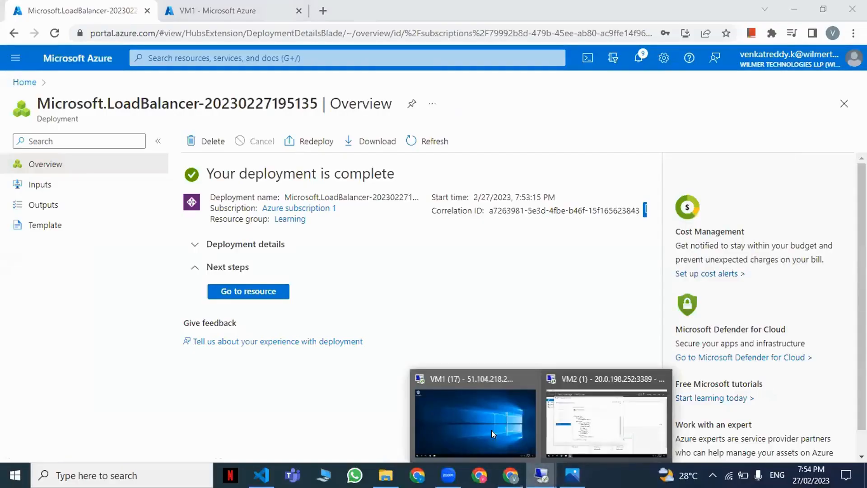
pyautogui.click(567, 417)
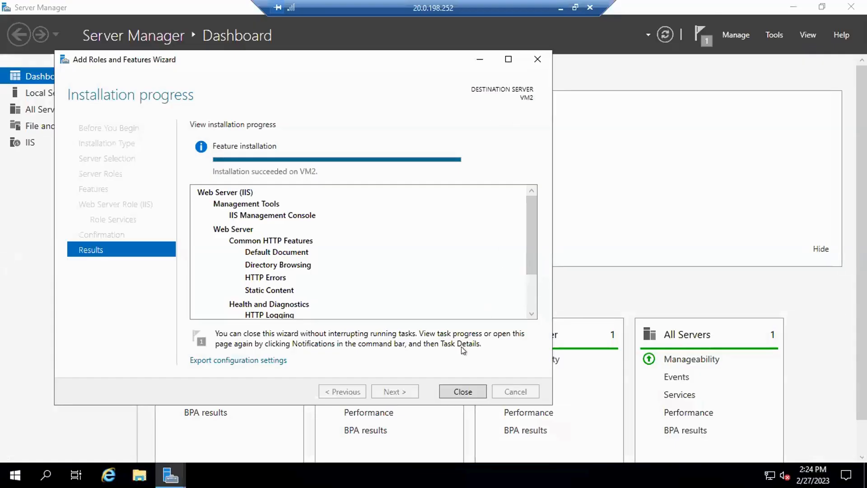
pyautogui.click(460, 387)
pyautogui.click(851, 6)
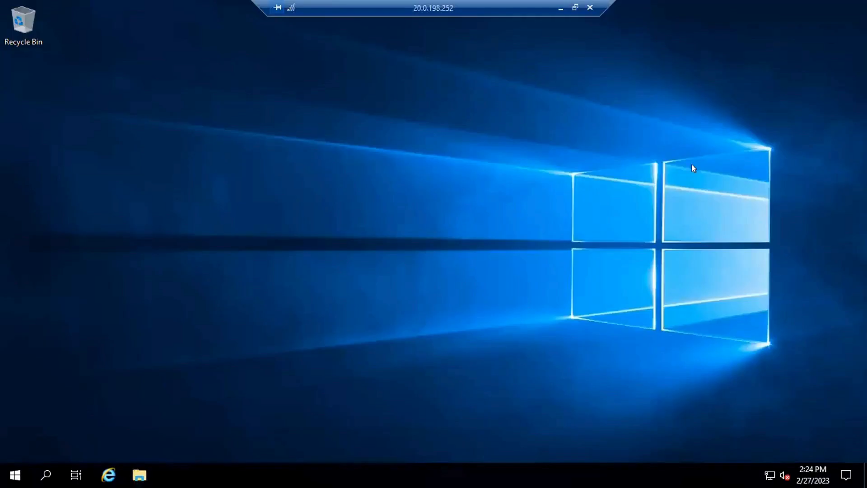
# - Open the C:\inetpub\wwwroot folder on VM2 in File Explorer
pyautogui.click(144, 464)
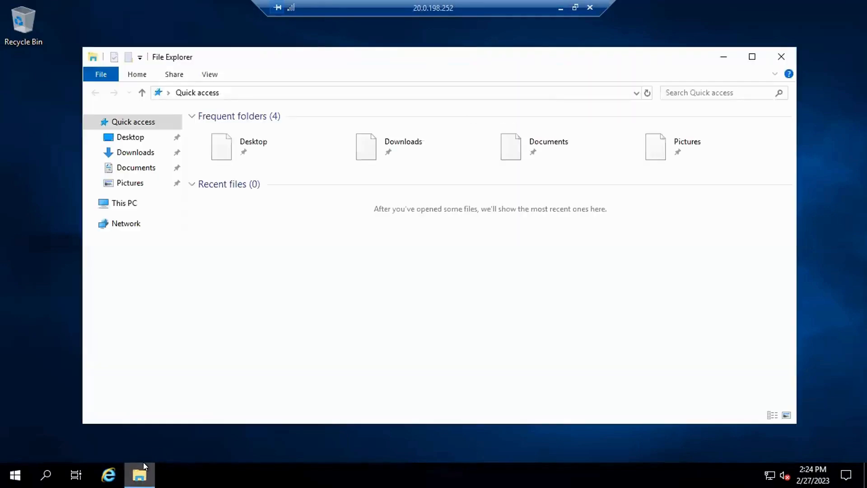
pyautogui.click(129, 203)
pyautogui.doubleClick(260, 267)
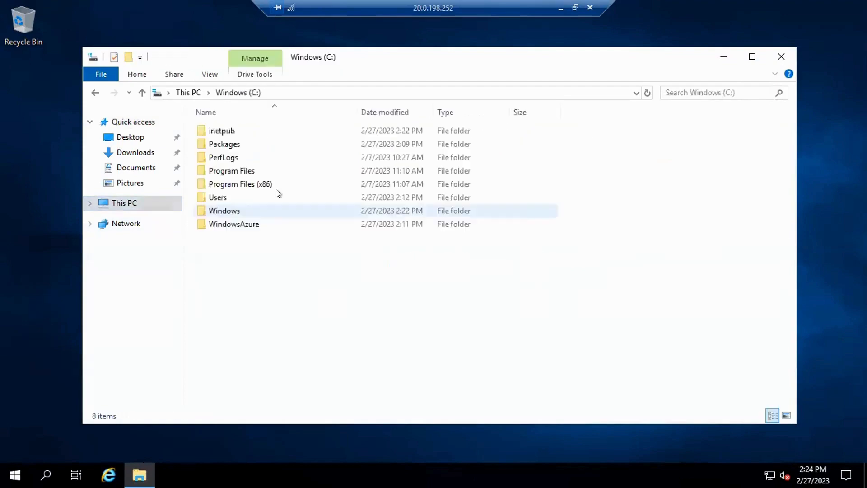
pyautogui.doubleClick(239, 130)
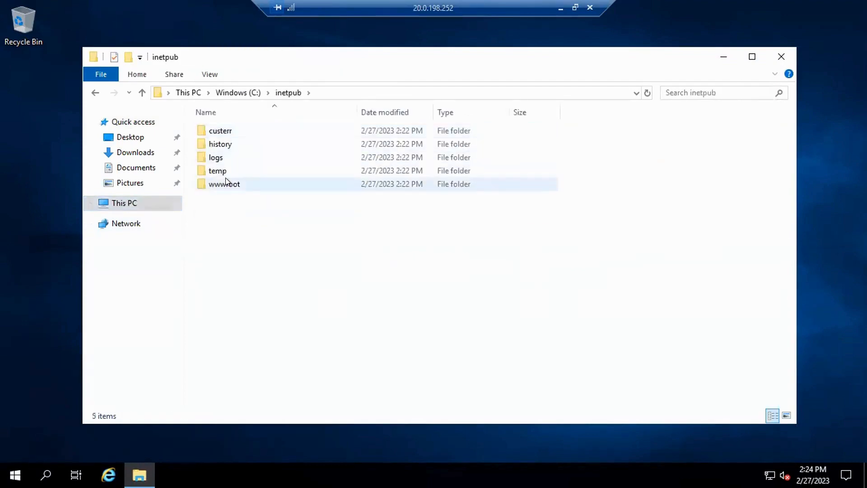
pyautogui.doubleClick(226, 183)
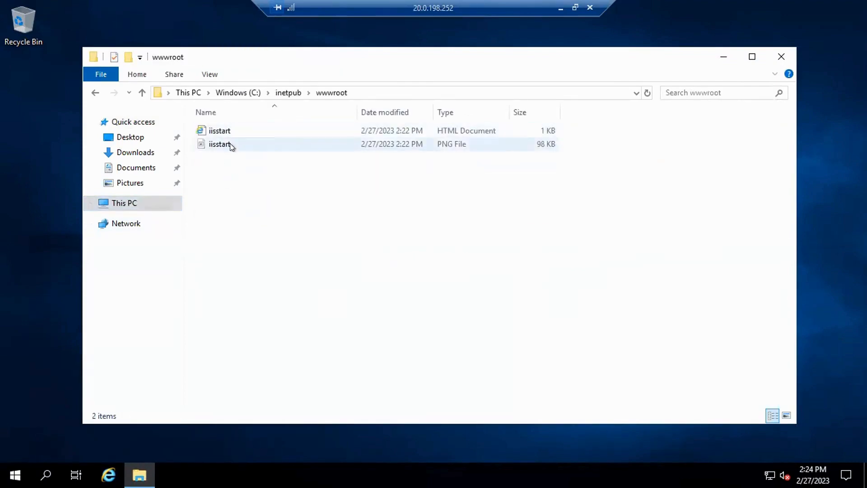
# - Add the text VM2 beside the Internet Information Services heading in the iisstart PNG using Paint, save it, and close the open windows
pyautogui.click(229, 143)
pyautogui.doubleClick(229, 143)
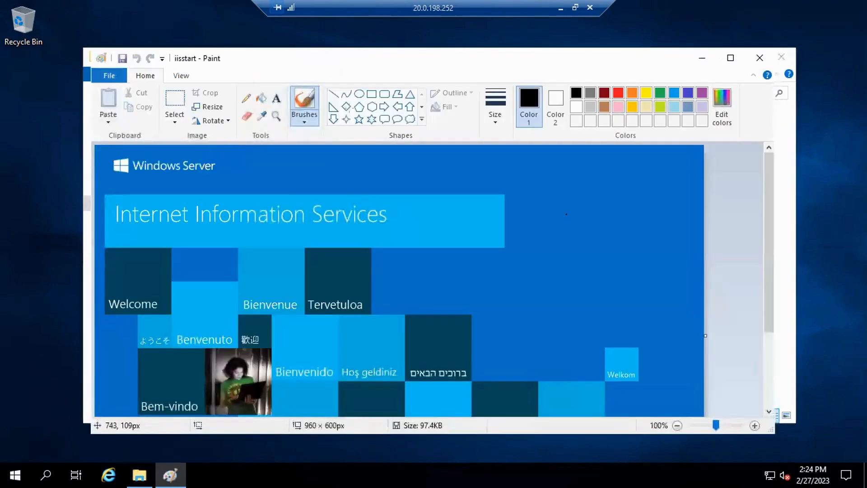
pyautogui.click(421, 222)
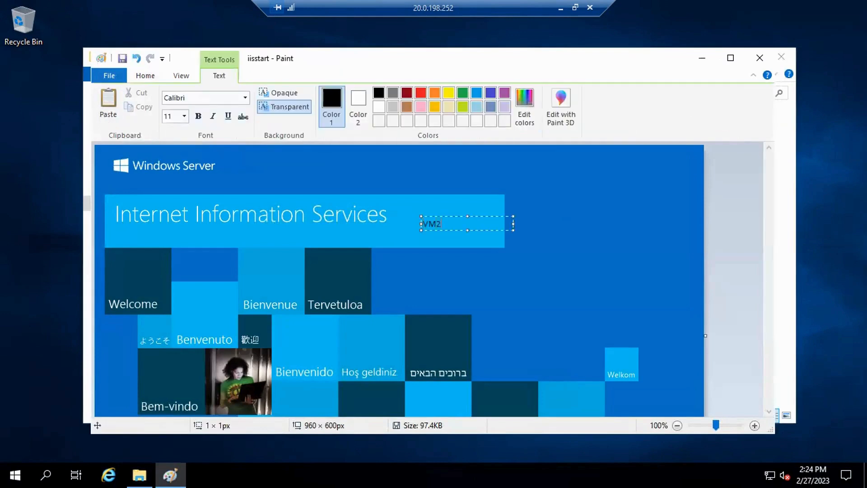
pyautogui.click(122, 59)
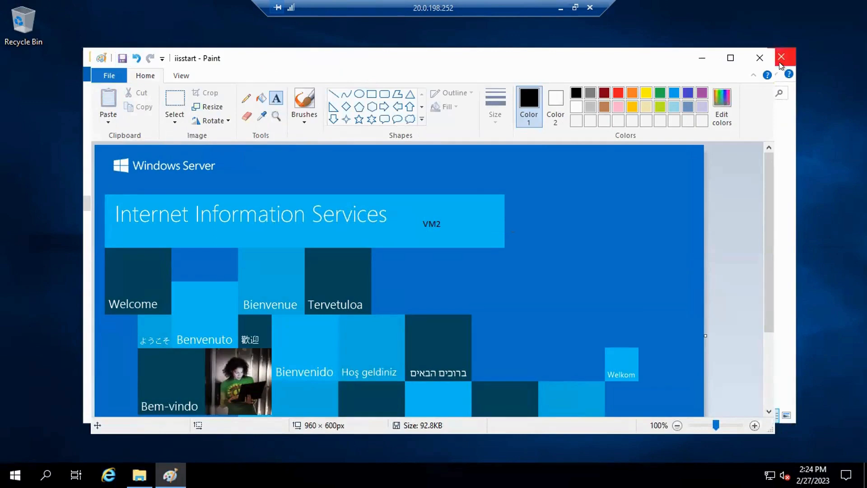
pyautogui.click(758, 60)
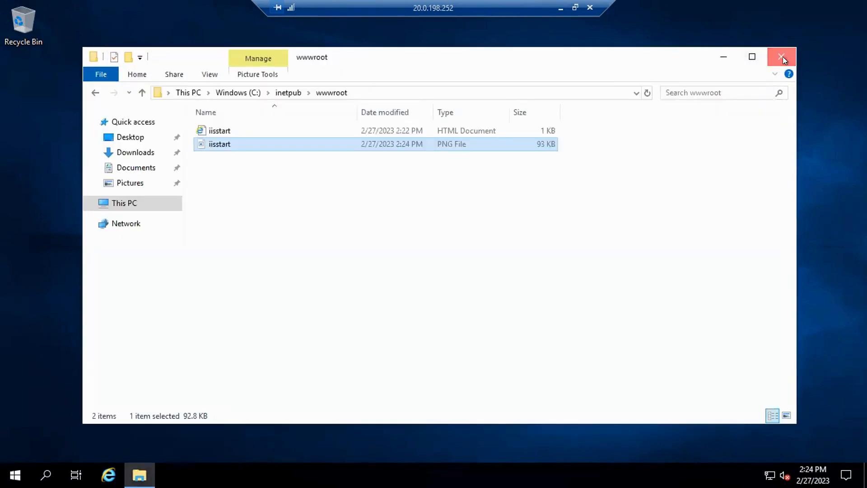
pyautogui.click(784, 60)
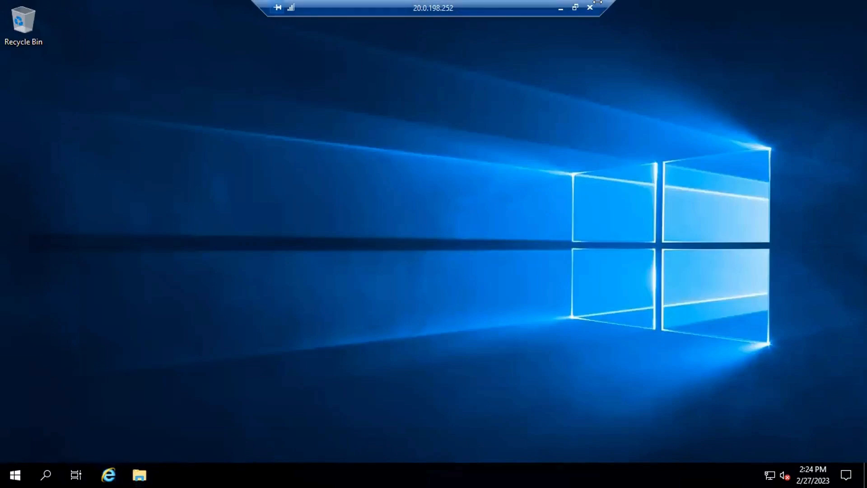
# - Minimize the VM2 remote desktop session and open the load balancer loadbalancer01 in the Azure portal
pyautogui.click(15, 475)
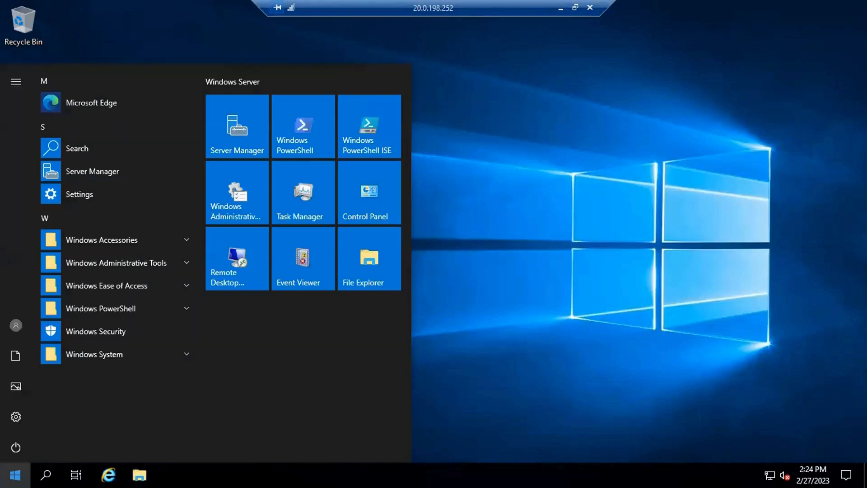
pyautogui.click(15, 449)
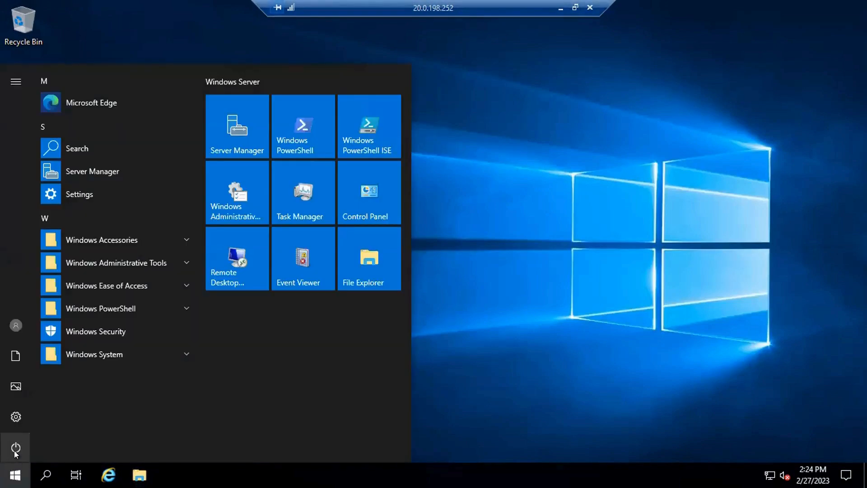
pyautogui.click(562, 7)
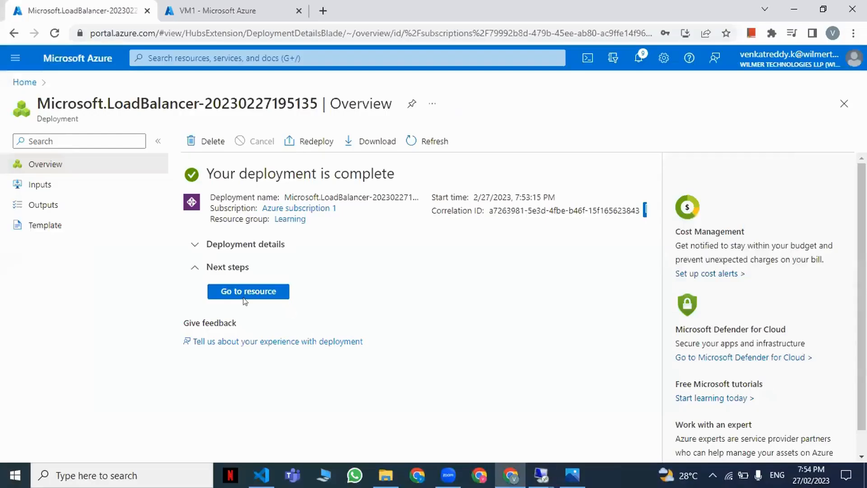
pyautogui.click(24, 83)
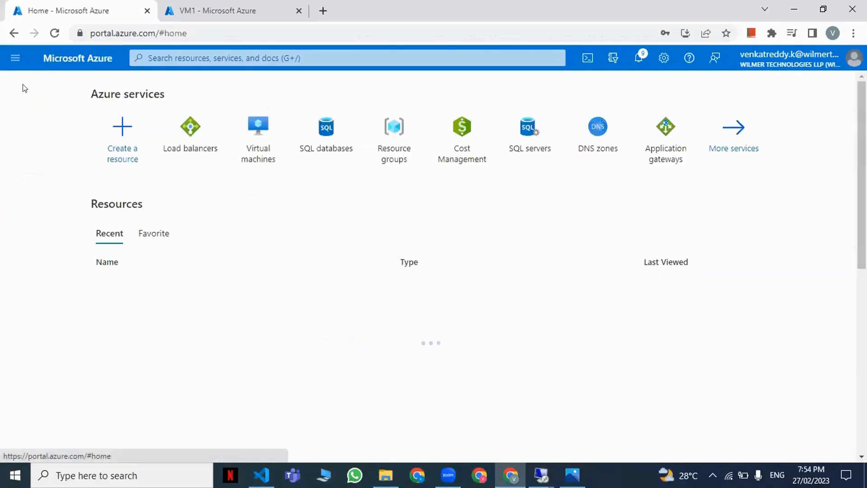
pyautogui.click(189, 137)
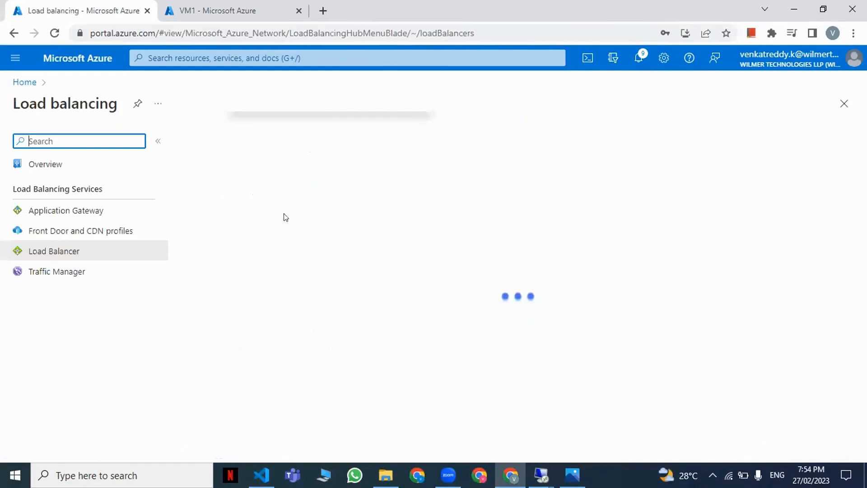
pyautogui.click(241, 242)
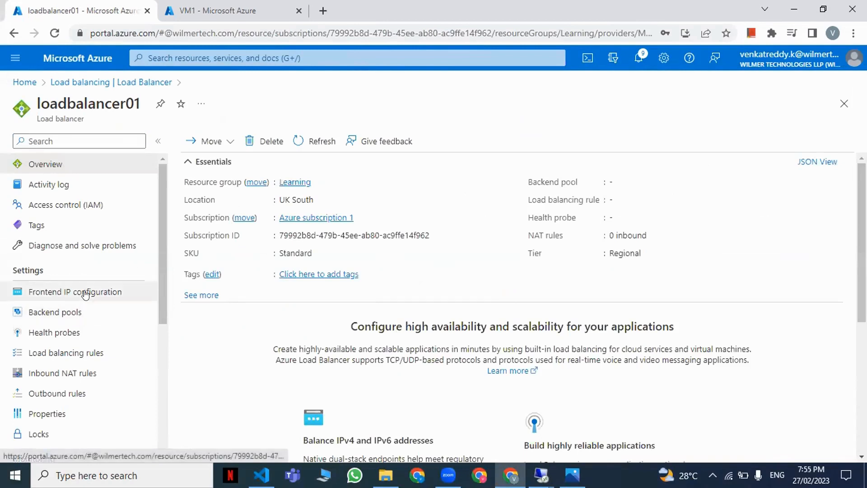
# - Check the public IP address of frontendipforlb in loadbalancer01's frontend IP configuration and view its backend pools
pyautogui.click(55, 293)
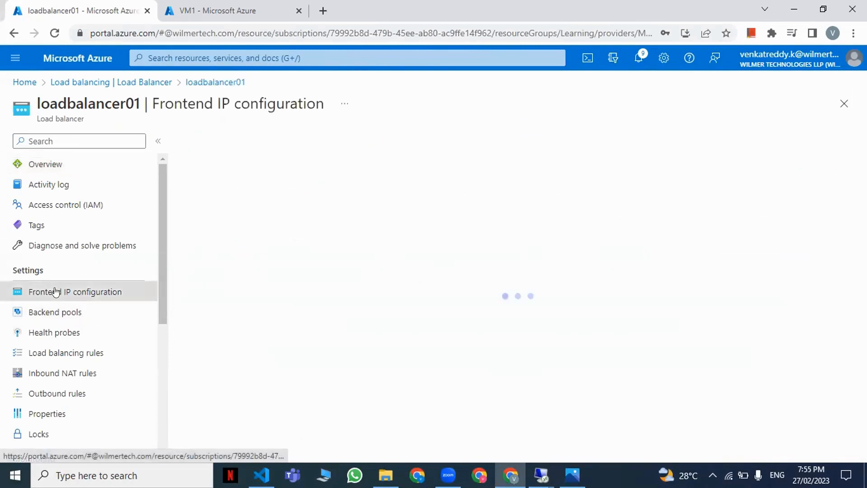
pyautogui.moveTo(406, 218); pyautogui.dragTo(453, 209)
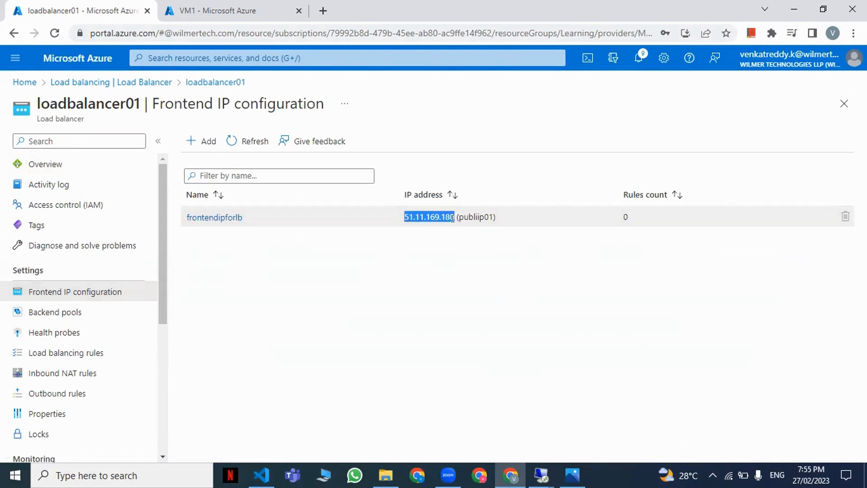
pyautogui.doubleClick(445, 213)
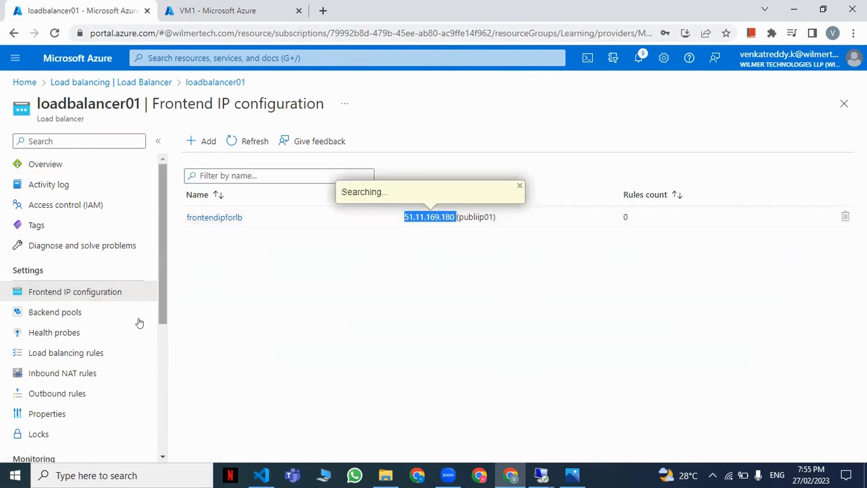
pyautogui.click(47, 317)
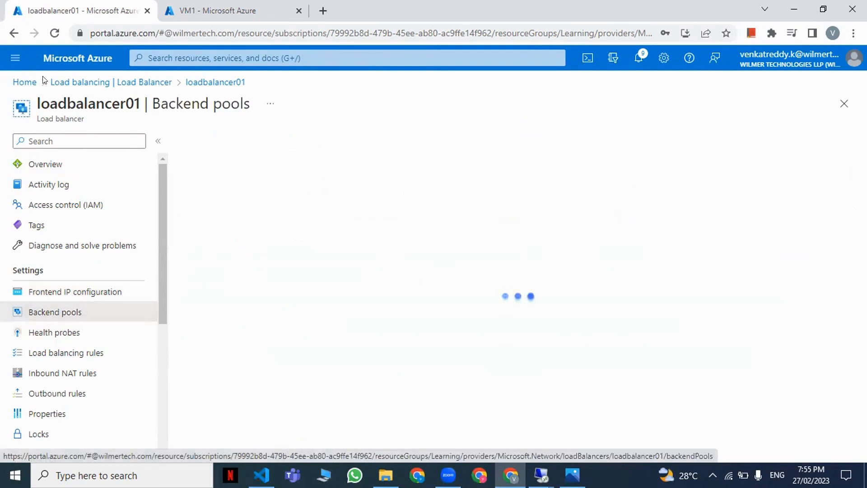
# - Return to the portal's virtual machines list and open the networking settings of VM1
pyautogui.click(24, 82)
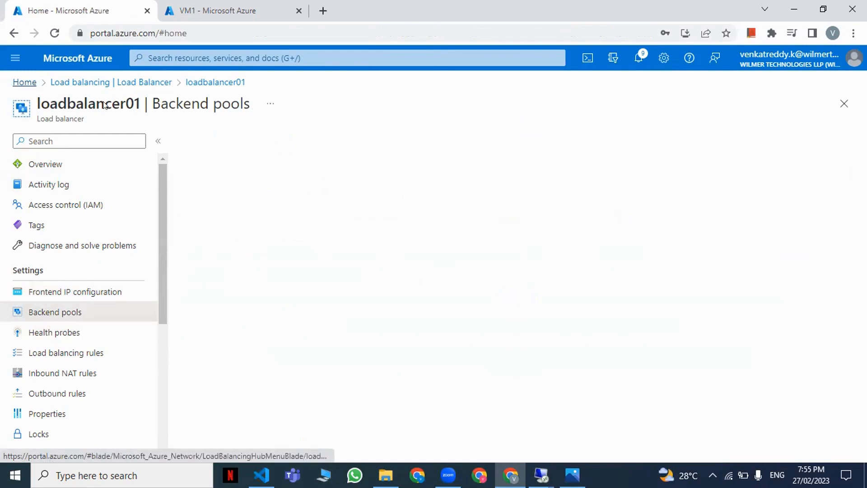
pyautogui.click(259, 138)
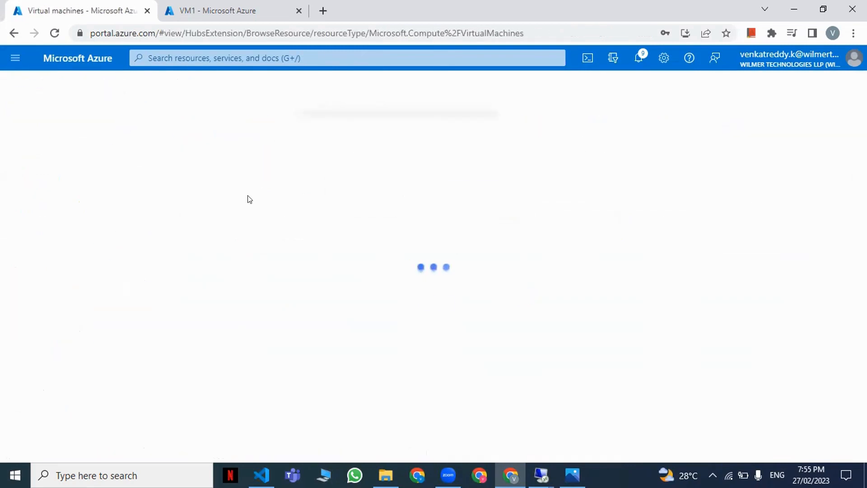
pyautogui.click(48, 244)
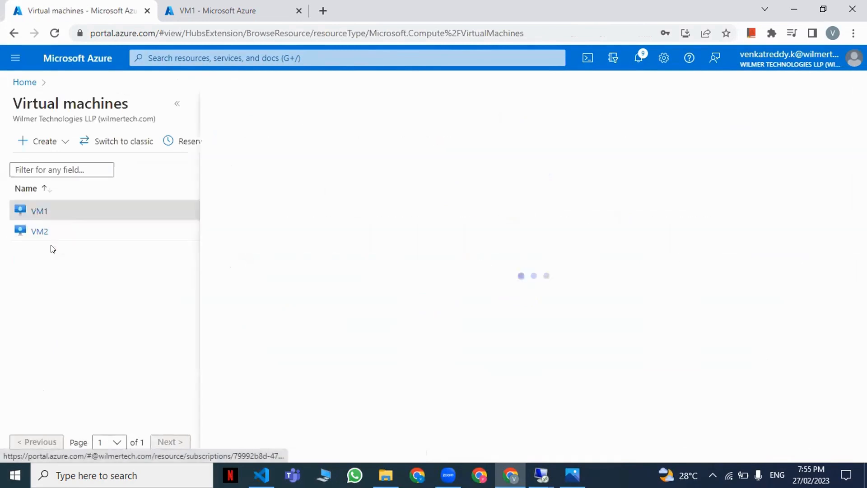
pyautogui.click(176, 102)
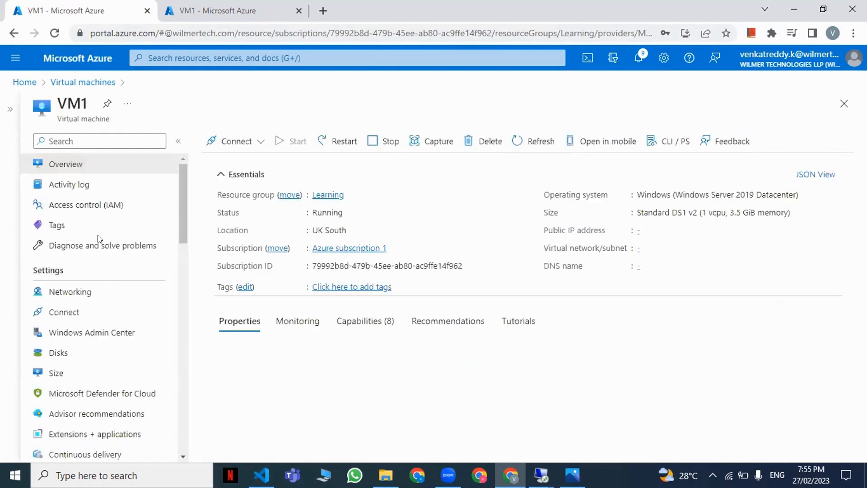
pyautogui.click(80, 292)
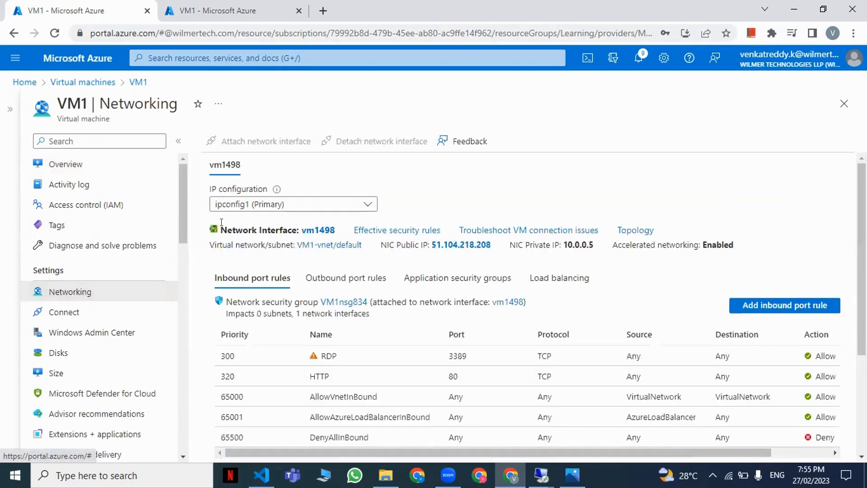
# - Disassociate the public IP address from ipconfig1 of VM1's network interface vm1498 and save the change
pyautogui.moveTo(220, 230); pyautogui.dragTo(290, 230)
pyautogui.click(329, 230)
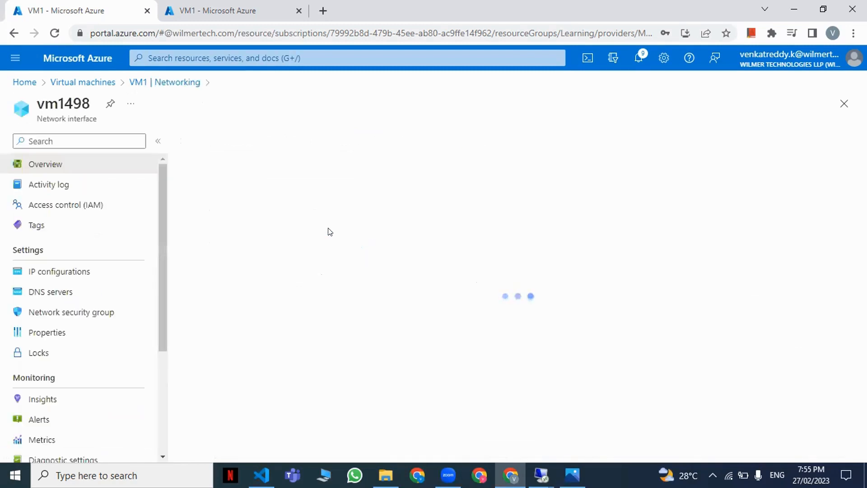
pyautogui.click(71, 279)
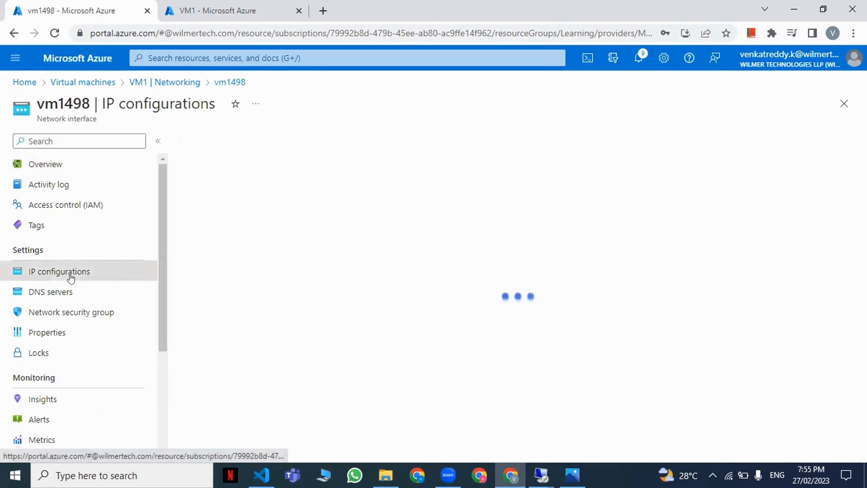
pyautogui.click(544, 361)
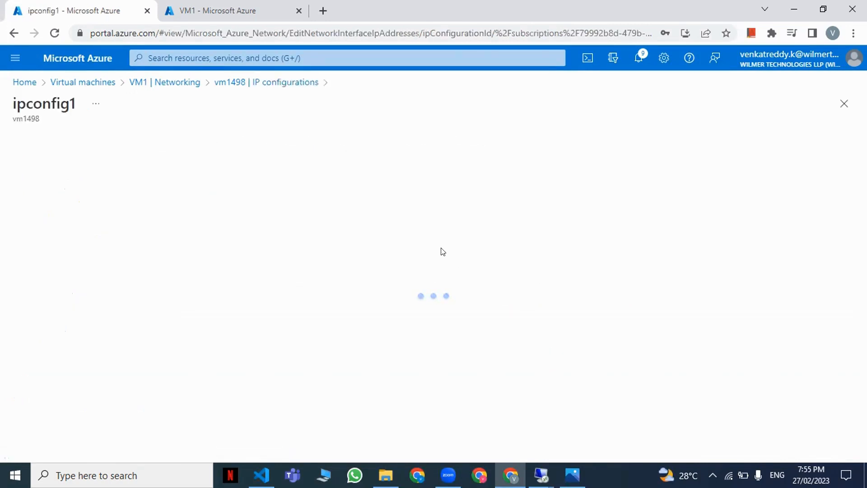
pyautogui.click(19, 206)
pyautogui.click(25, 142)
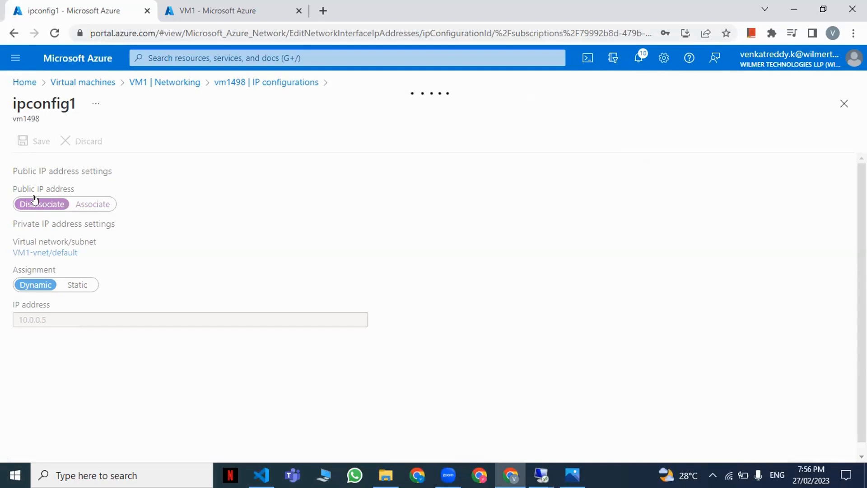
# - Go back to the virtual machines list and open the networking settings of VM2
pyautogui.click(83, 82)
pyautogui.click(49, 262)
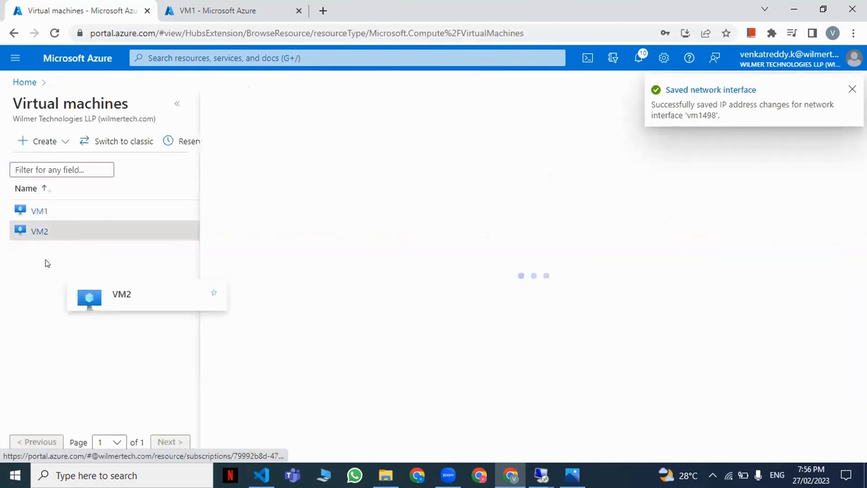
pyautogui.click(174, 105)
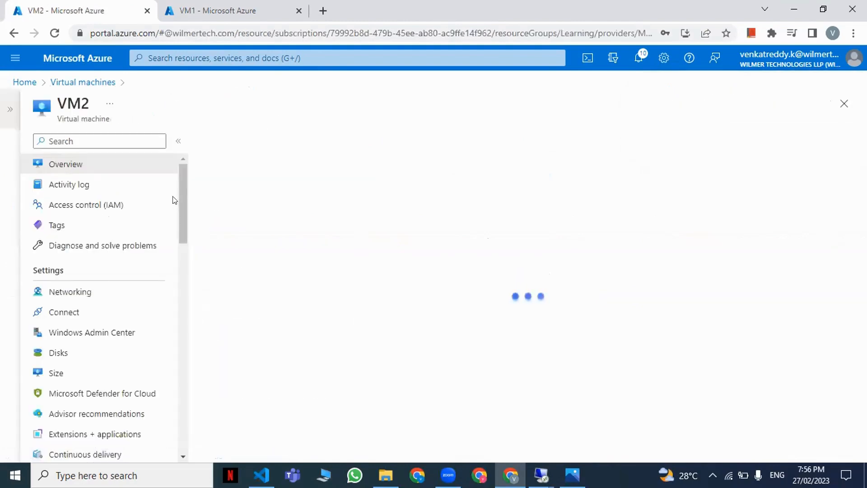
pyautogui.click(77, 292)
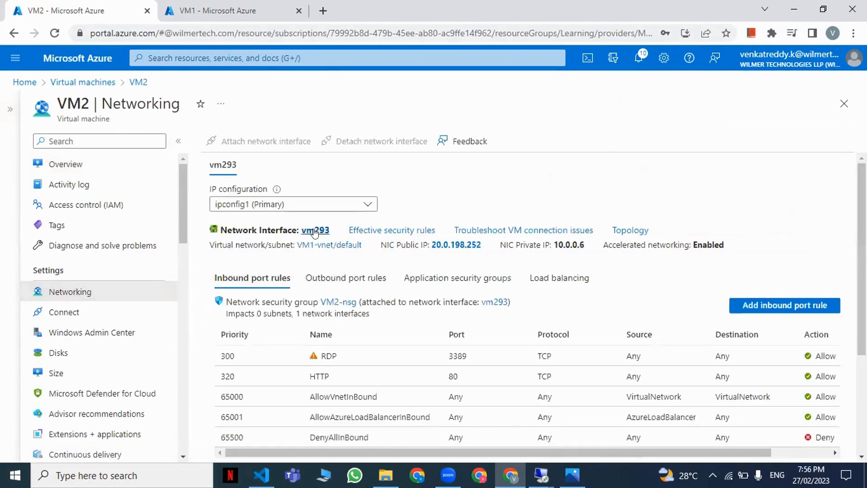
# - Disassociate the public IP address from ipconfig1 of VM2's network interface vm293 and save the change
pyautogui.click(314, 231)
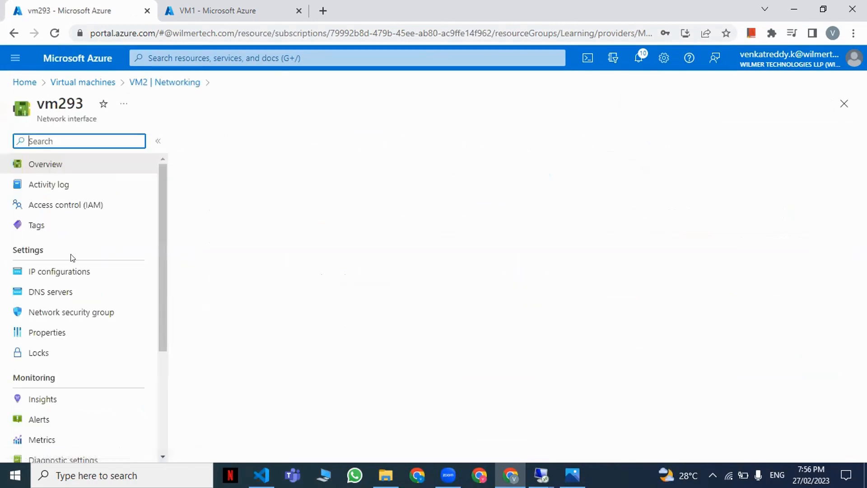
pyautogui.click(55, 272)
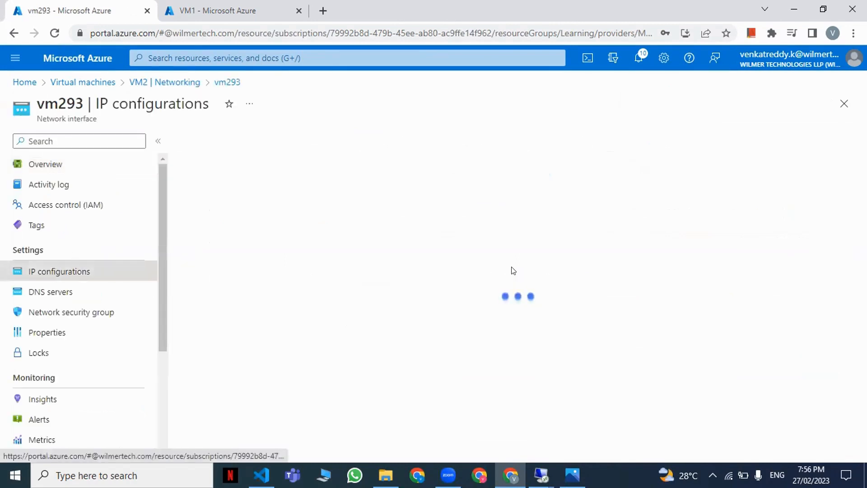
pyautogui.click(578, 360)
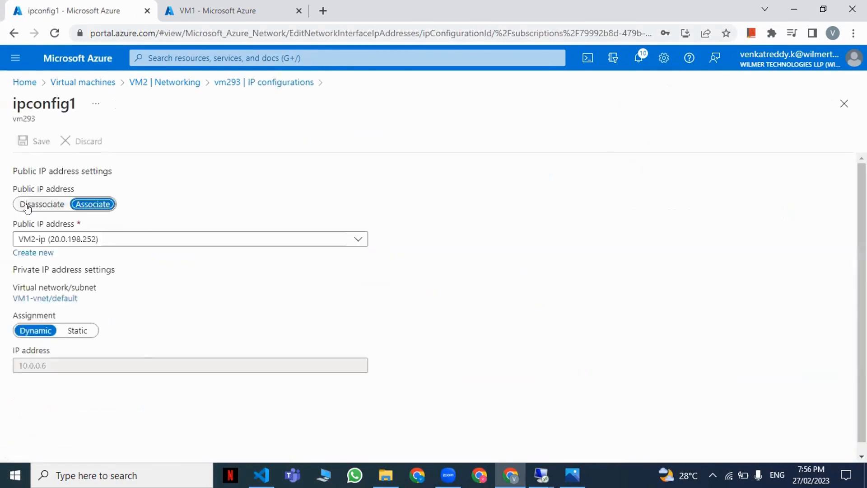
pyautogui.click(27, 206)
pyautogui.click(28, 142)
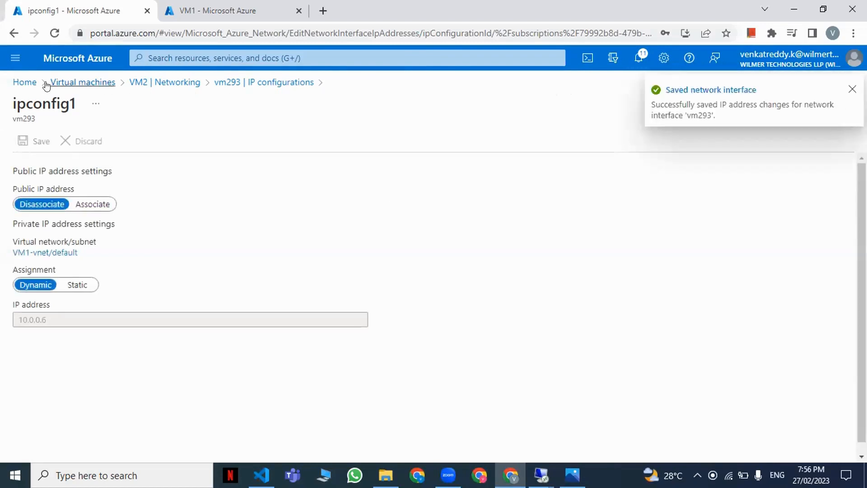
# - Return to the load balancer loadbalancer01 from the portal home page and open its backend pools
pyautogui.click(26, 84)
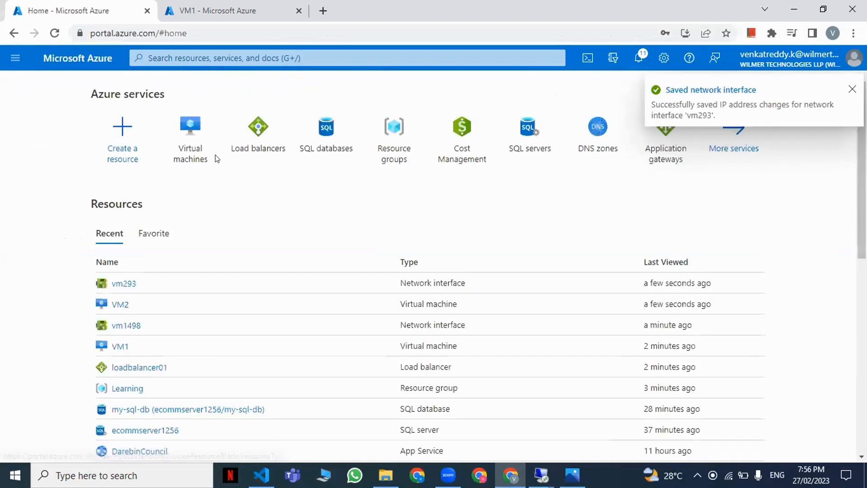
pyautogui.click(267, 132)
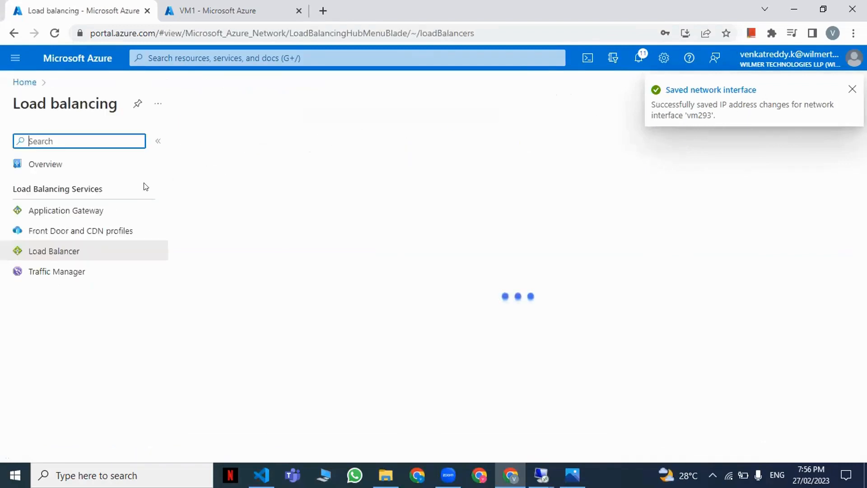
pyautogui.click(243, 241)
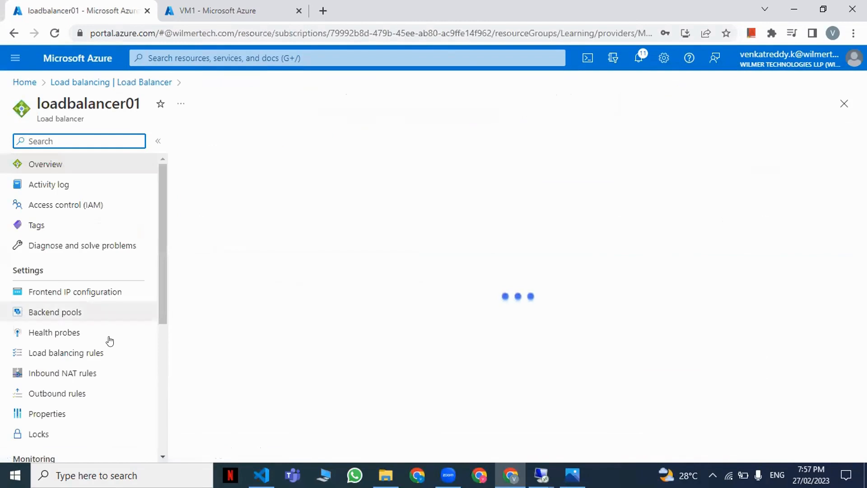
pyautogui.scroll(-2, 109, 306)
pyautogui.click(75, 249)
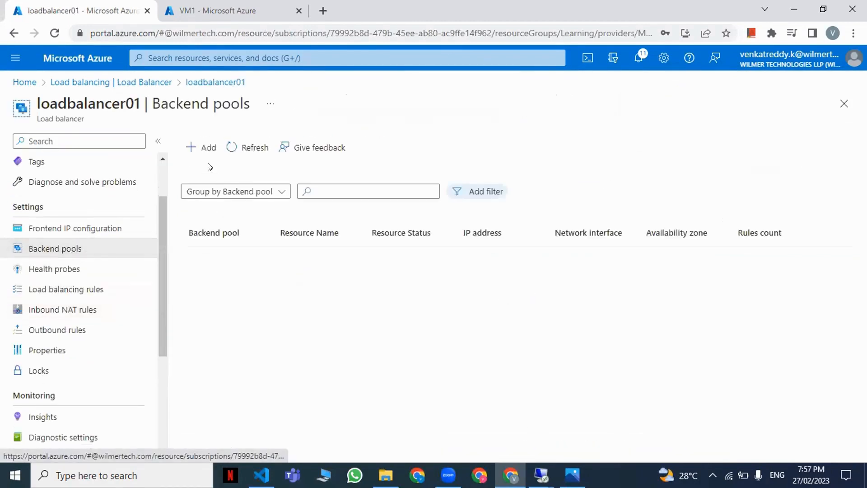
# - Start a new backend pool named backendpool1256 on virtual network VM1-vnet (Learning) in loadbalancer01
pyautogui.click(199, 152)
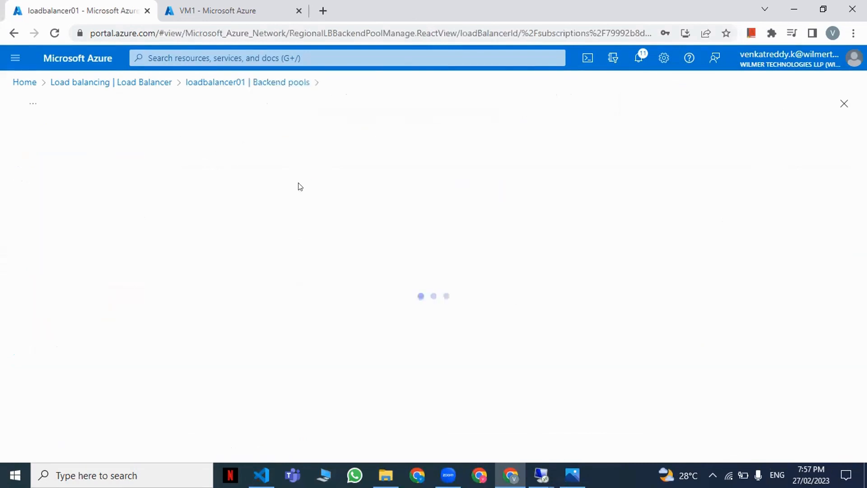
pyautogui.click(220, 140)
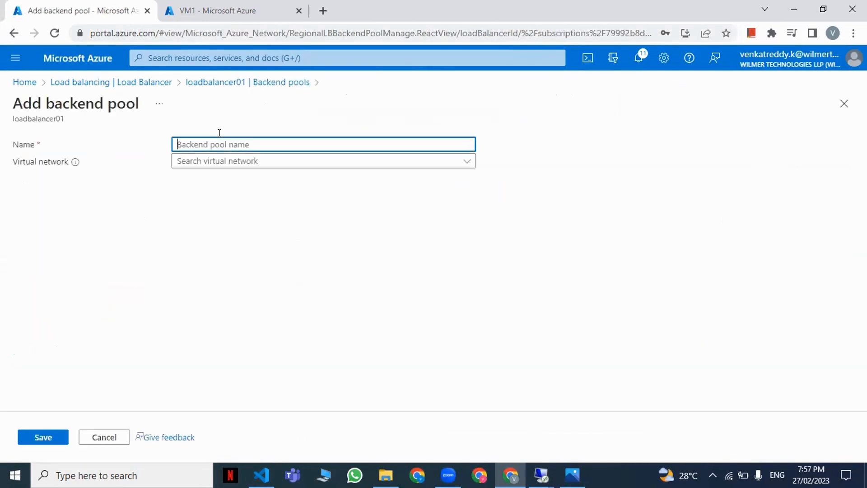
pyautogui.write('backendpool1256')
pyautogui.click(225, 162)
pyautogui.click(224, 179)
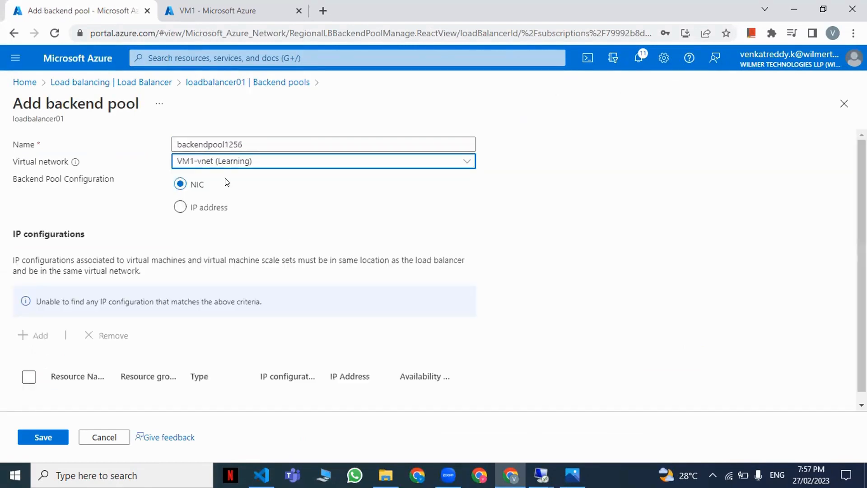
# - Add the ipconfig1 IP configurations of VM1 and VM2 to the backend pool, select both entries and save the pool
pyautogui.click(34, 310)
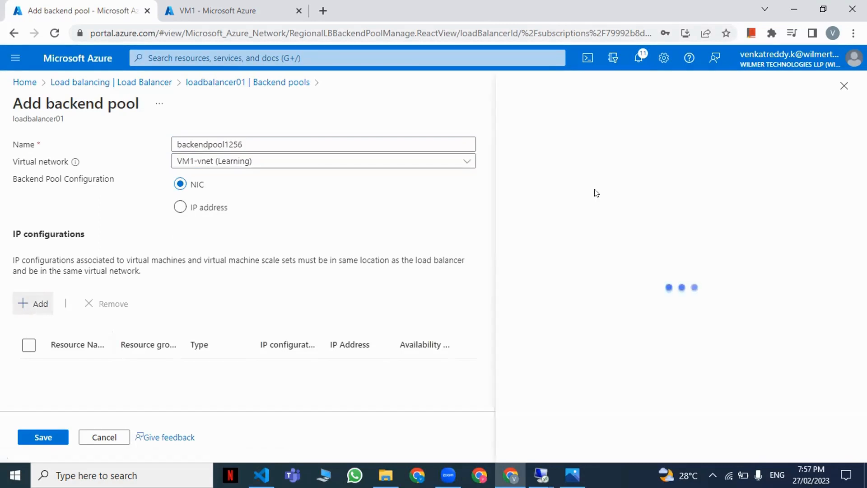
pyautogui.click(200, 271)
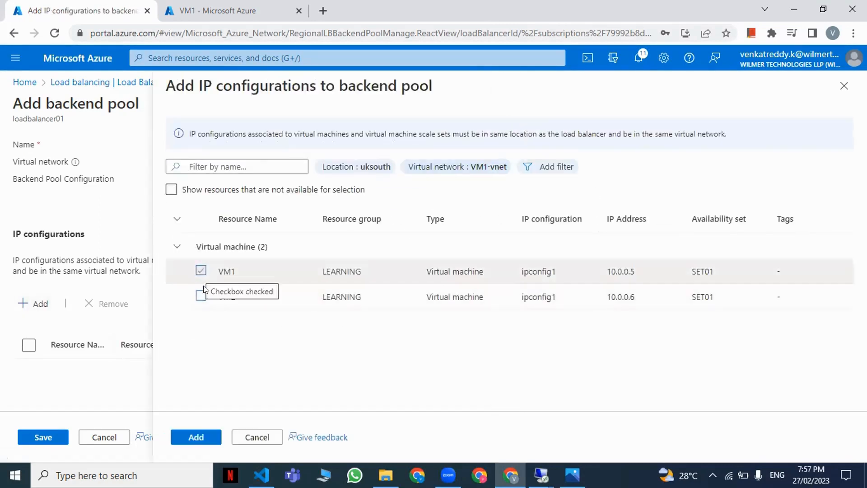
pyautogui.click(201, 296)
pyautogui.click(186, 437)
pyautogui.scroll(-1, 146, 307)
pyautogui.scroll(1, 184, 213)
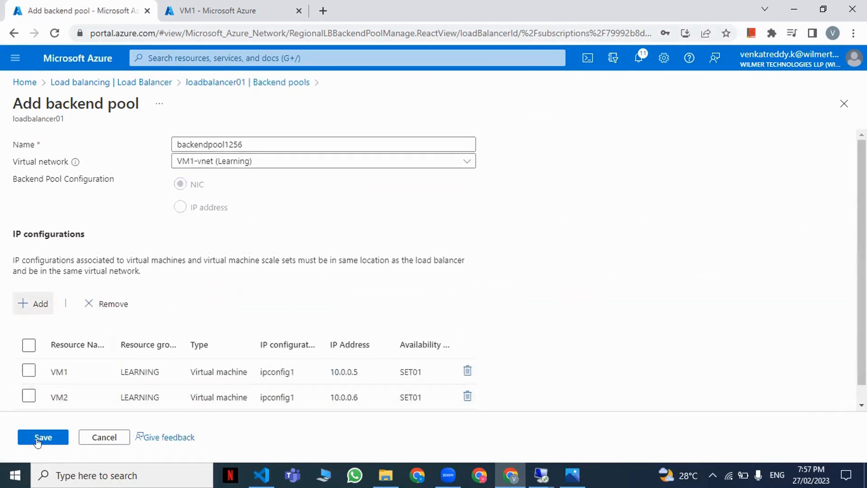
pyautogui.click(29, 345)
pyautogui.click(51, 444)
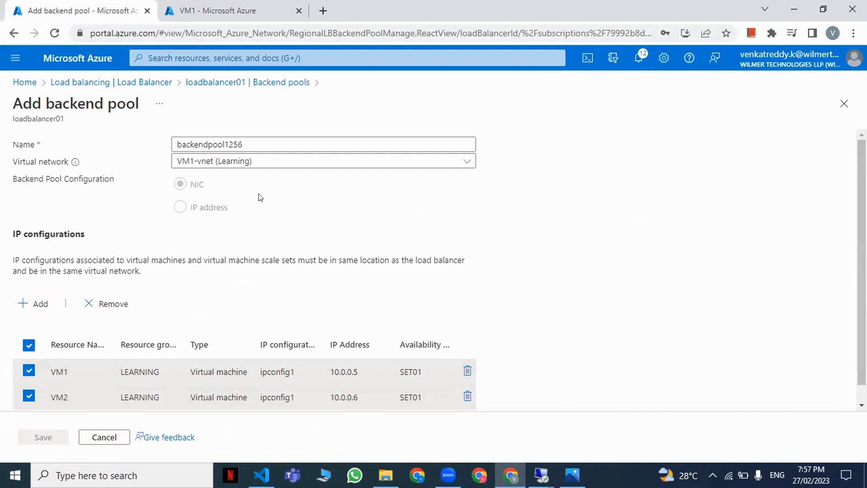
# - Review the backend pool's IP configurations and check the portal notifications for its deployment status
pyautogui.scroll(-1, 178, 312)
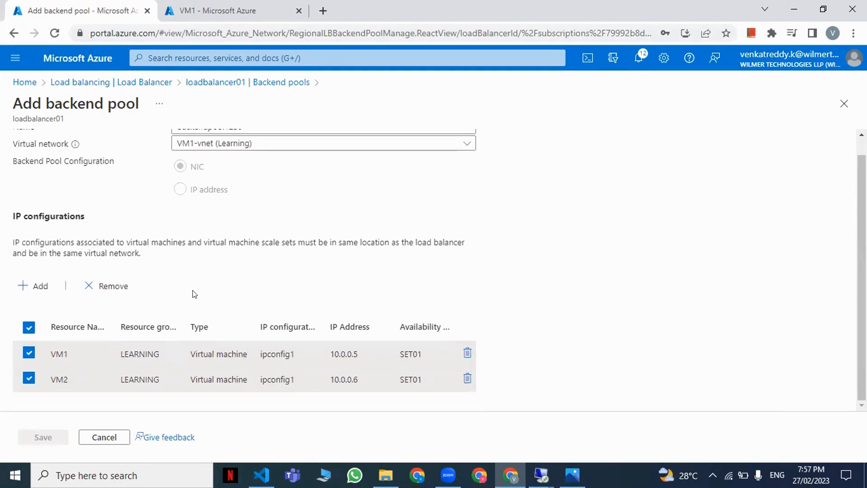
pyautogui.scroll(1, 206, 330)
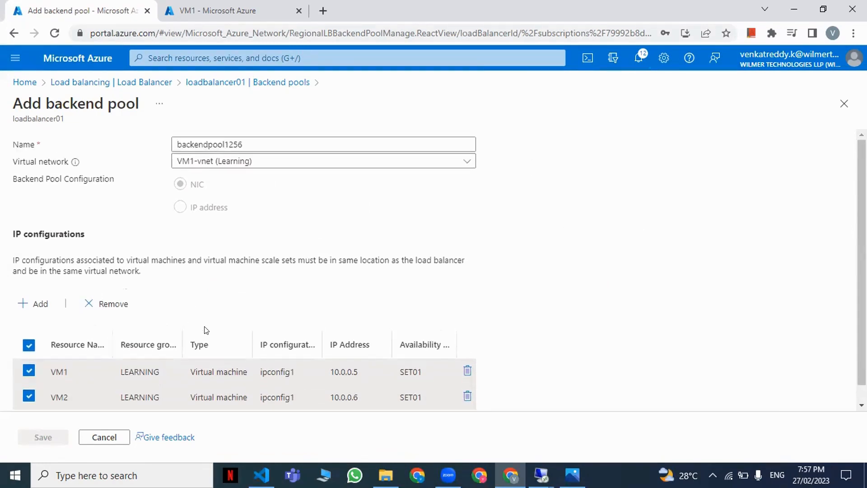
pyautogui.scroll(-1, 205, 330)
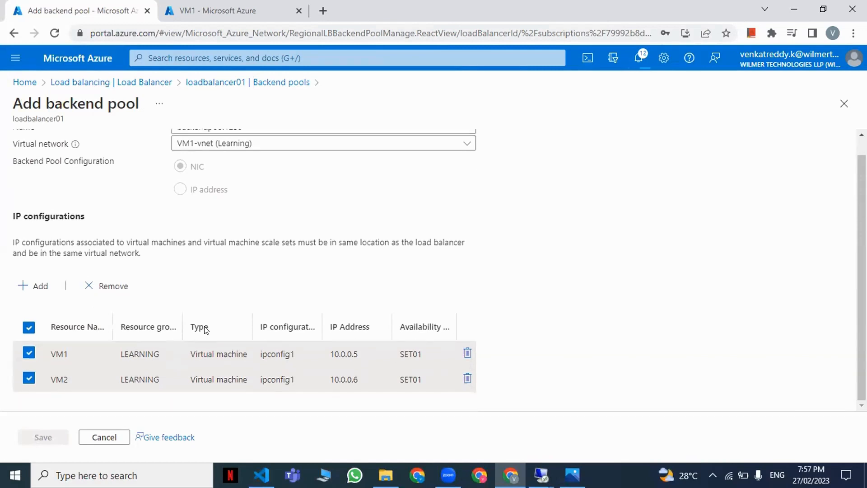
pyautogui.scroll(1, 205, 330)
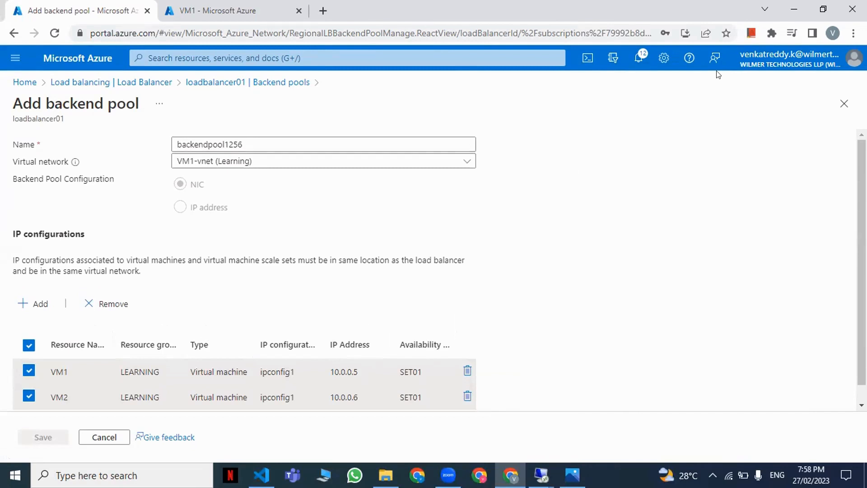
pyautogui.click(639, 58)
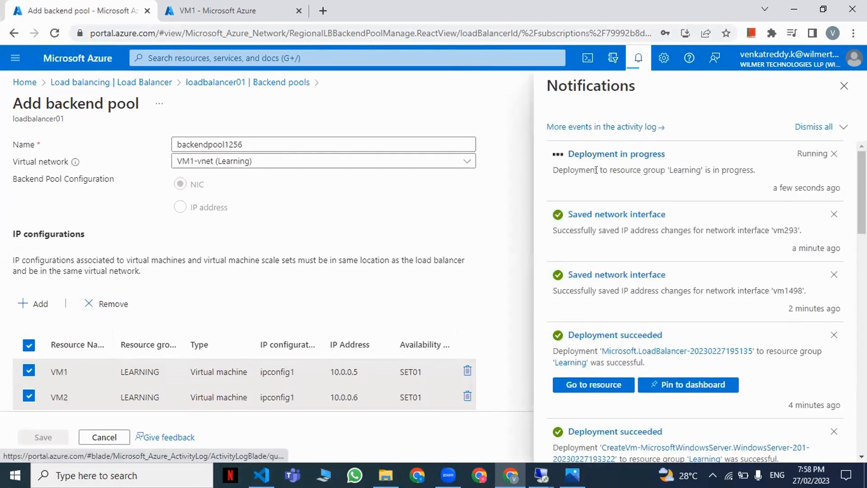
pyautogui.click(850, 89)
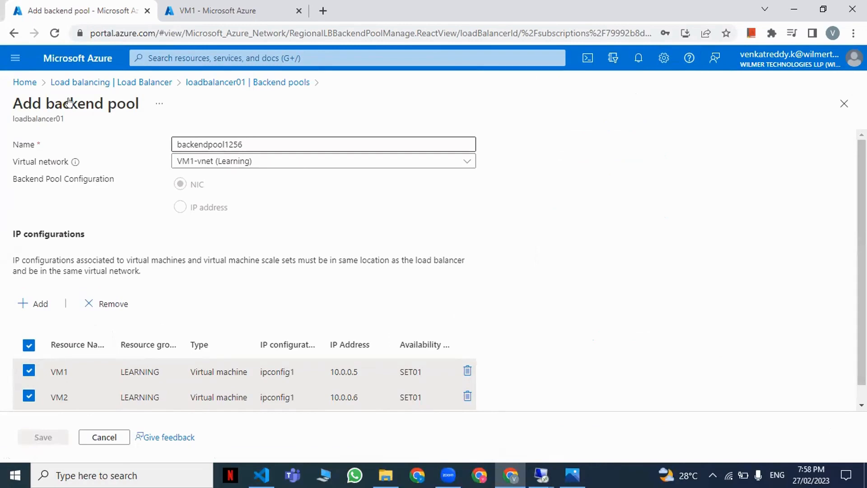
# - In the second browser tab, go through the portal home page to load balancer loadbalancer01 and open its backend pools
pyautogui.hotkey('ctrl', 'Tab')
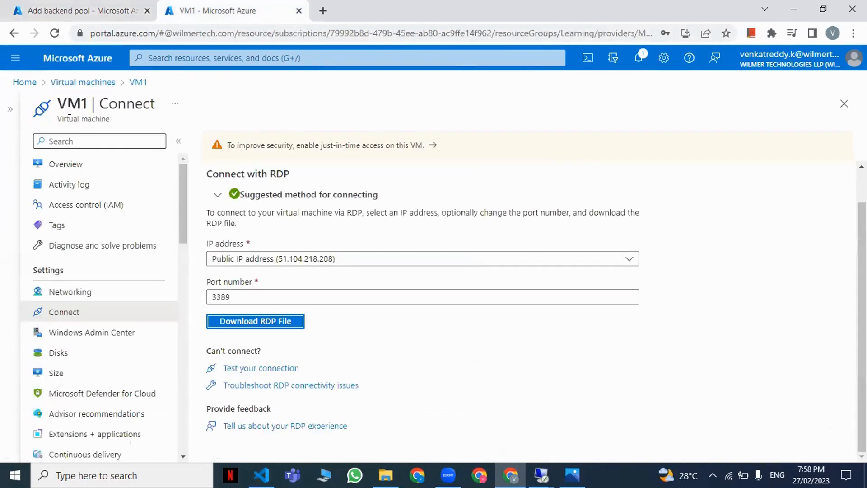
pyautogui.click(75, 82)
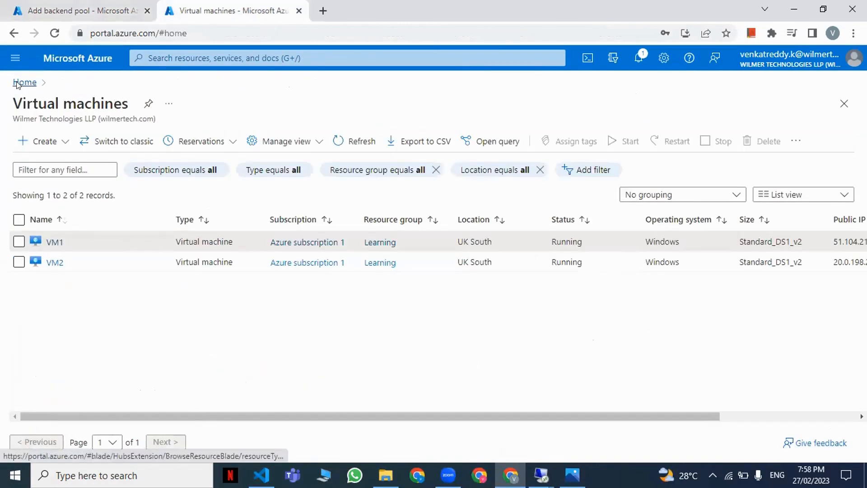
pyautogui.click(17, 84)
pyautogui.click(392, 137)
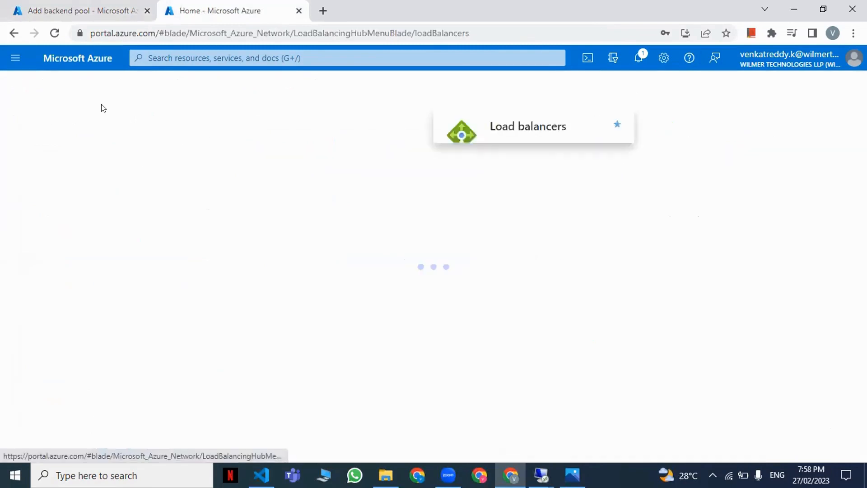
pyautogui.click(53, 12)
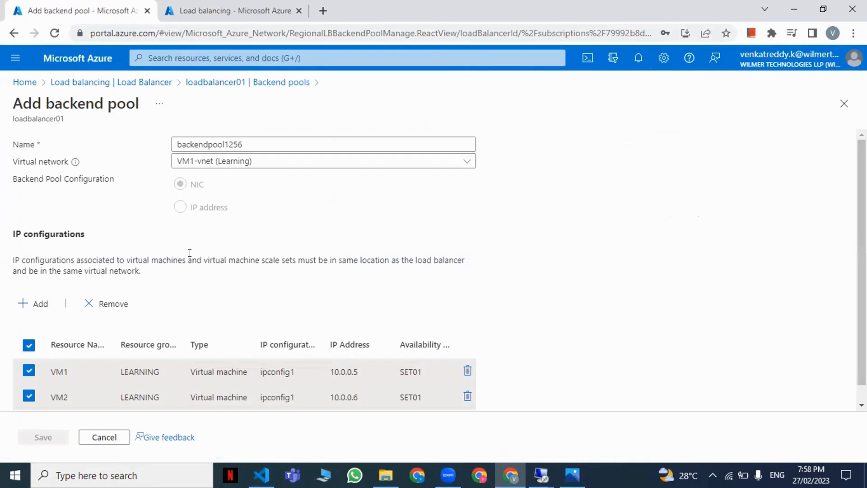
pyautogui.click(228, 11)
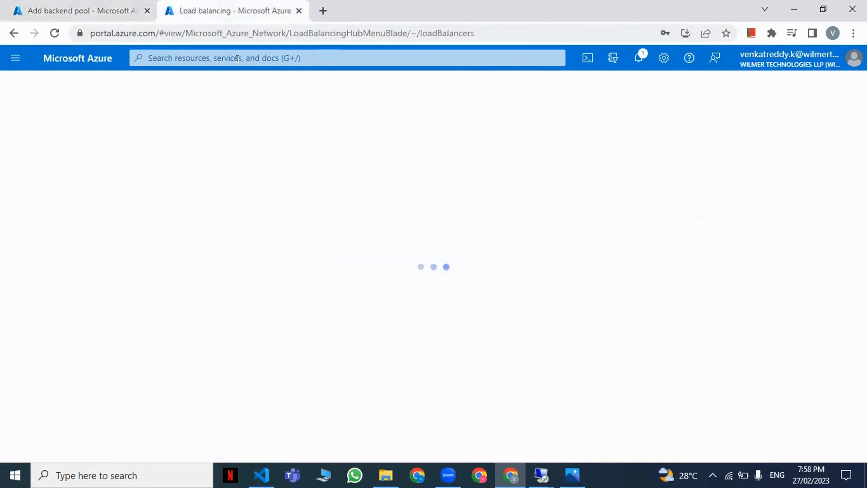
pyautogui.click(233, 243)
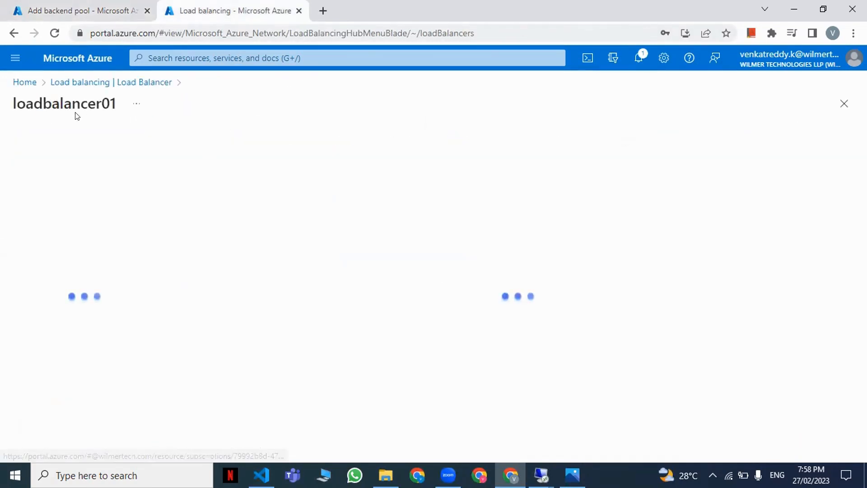
pyautogui.click(82, 10)
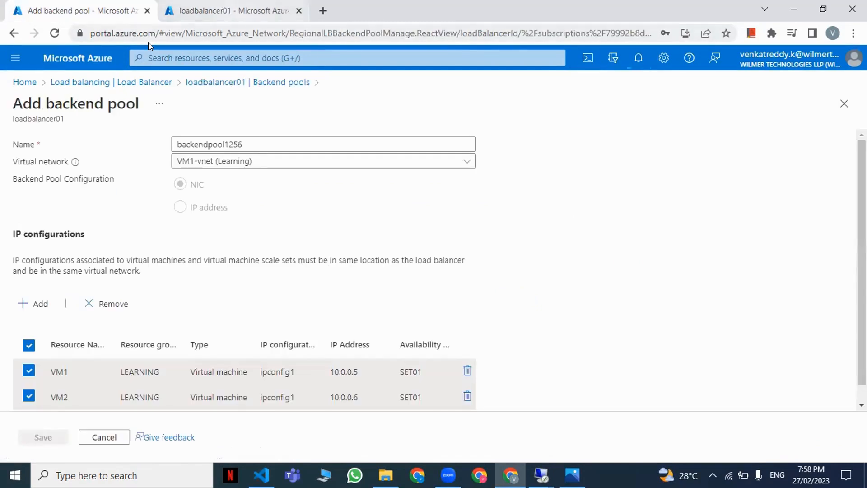
pyautogui.click(217, 11)
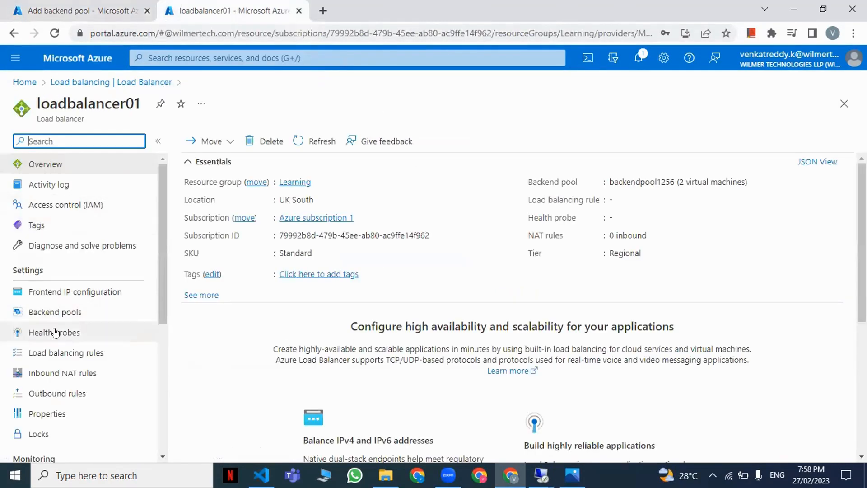
pyautogui.click(56, 311)
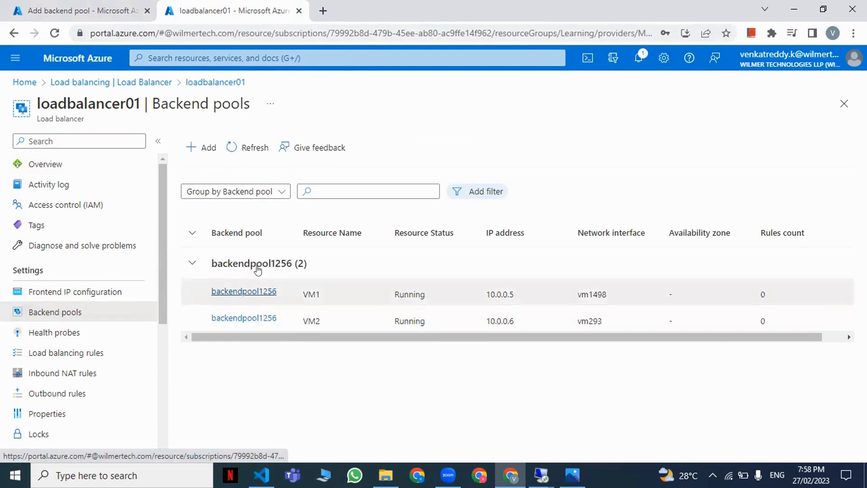
# - Add health probe healthprobe12 with protocol TCP, port 80 and a 5-second interval, and dismiss the Remote Desktop connection errors
pyautogui.click(64, 332)
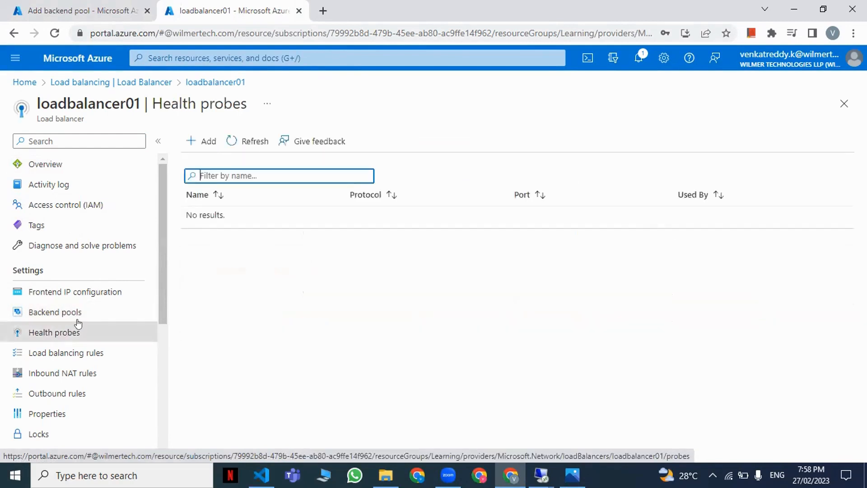
pyautogui.click(198, 139)
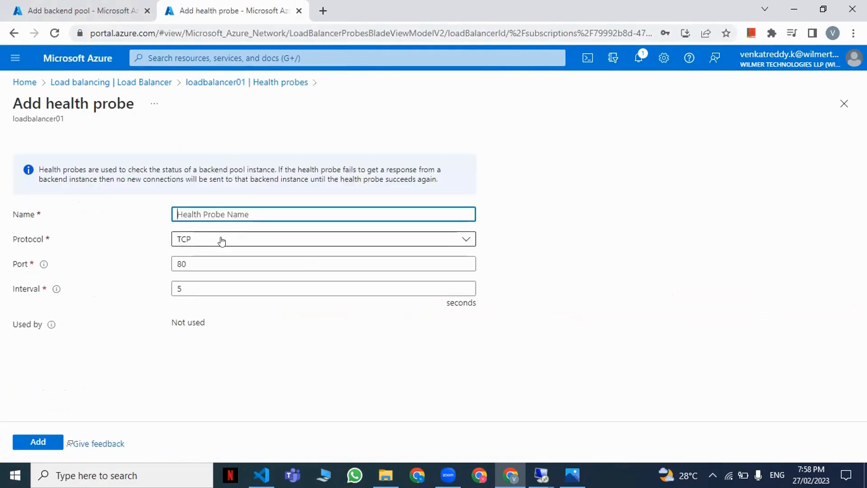
pyautogui.write('healthprobe12')
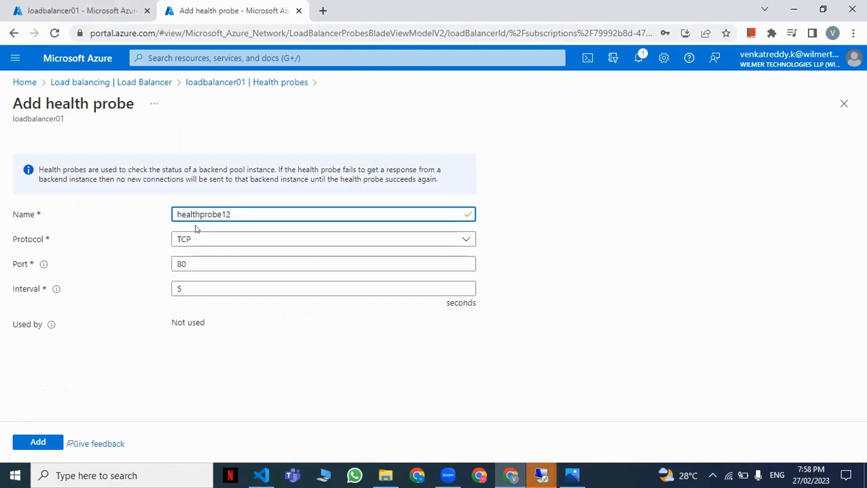
pyautogui.moveTo(177, 213); pyautogui.dragTo(259, 212)
pyautogui.click(258, 214)
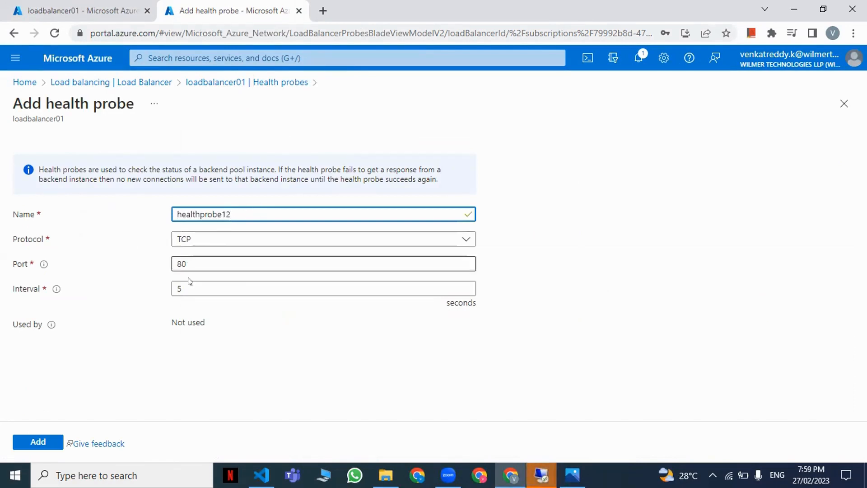
pyautogui.doubleClick(191, 289)
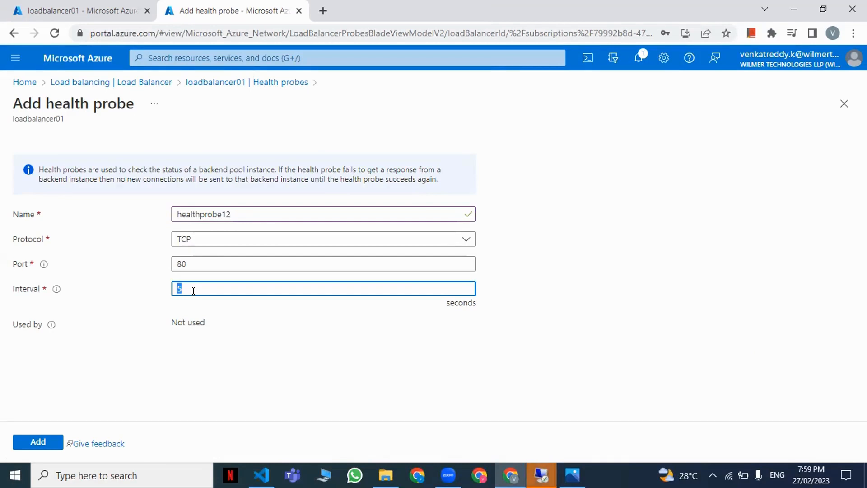
pyautogui.click(219, 310)
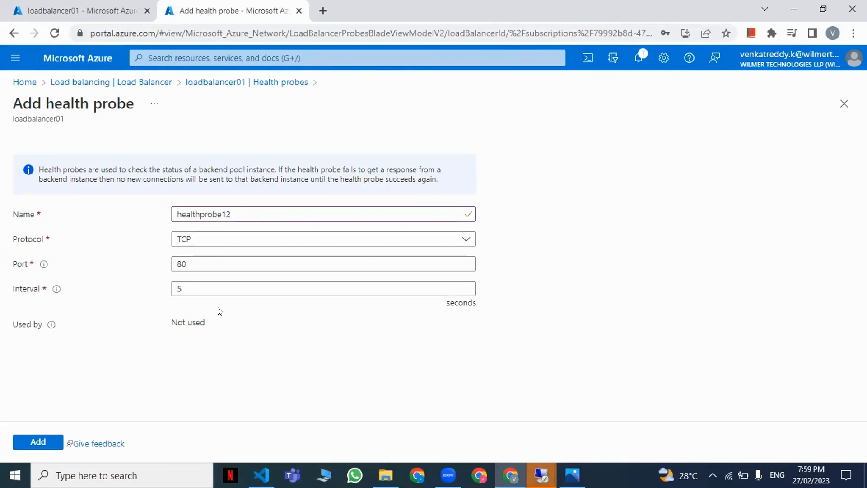
pyautogui.click(35, 441)
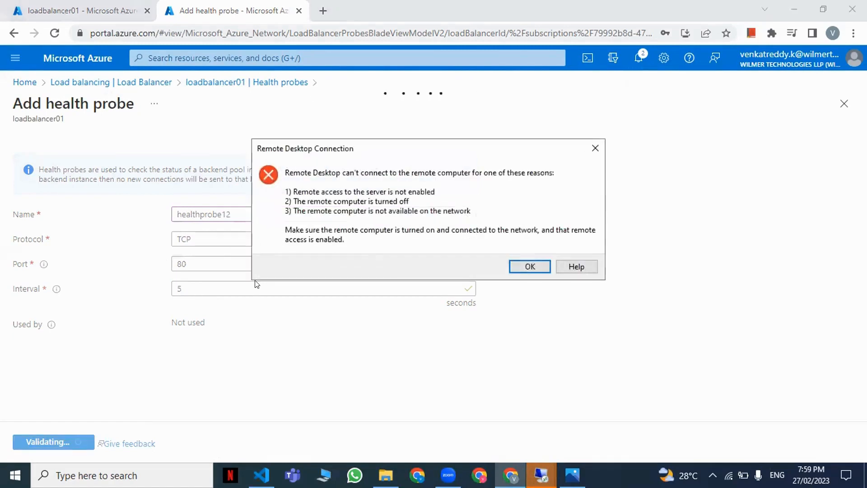
pyautogui.click(531, 267)
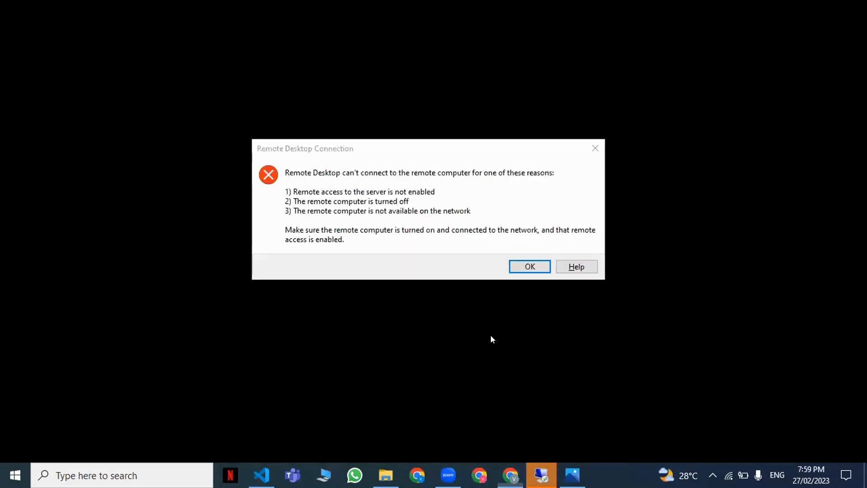
pyautogui.click(529, 266)
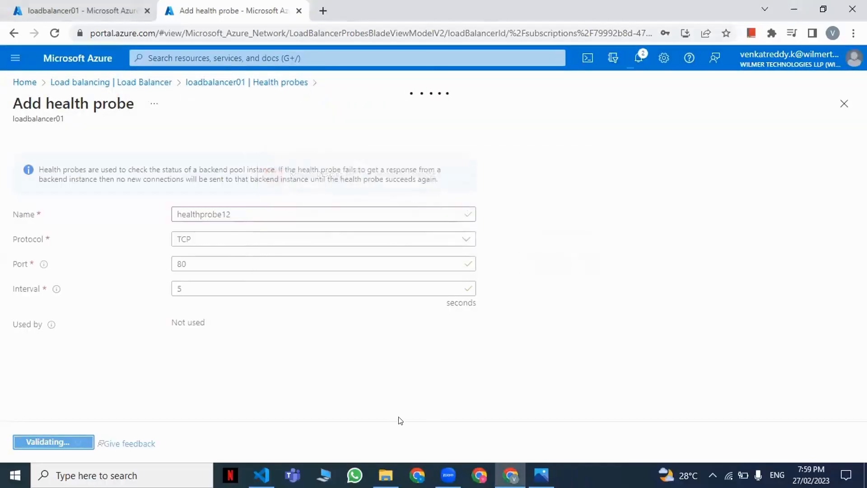
# - In the first browser tab, review the settings of health probe healthprobe12 and return to the load balancer list
pyautogui.click(76, 10)
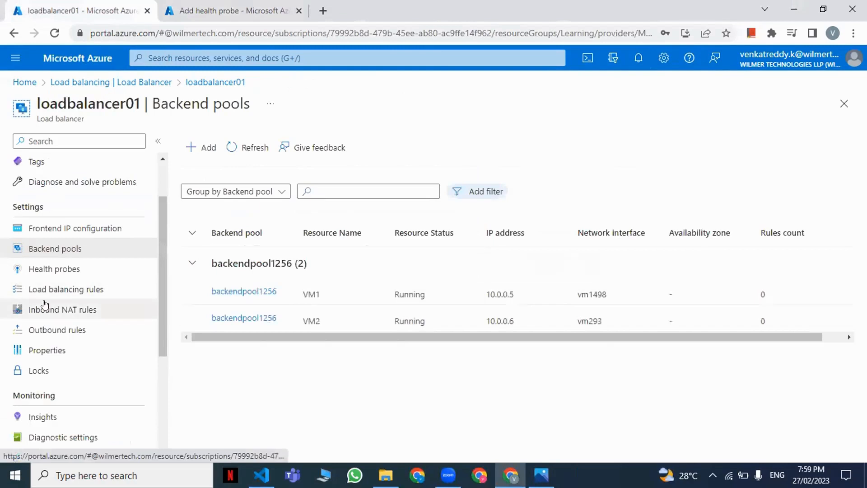
pyautogui.click(50, 270)
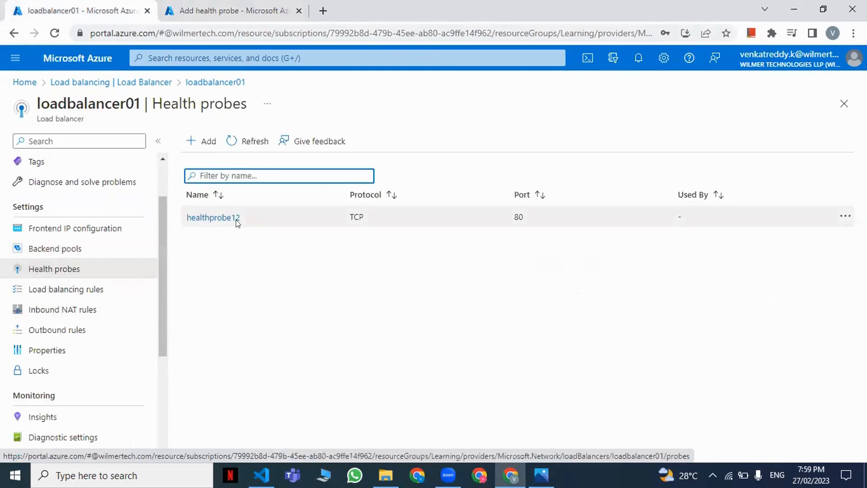
pyautogui.click(214, 218)
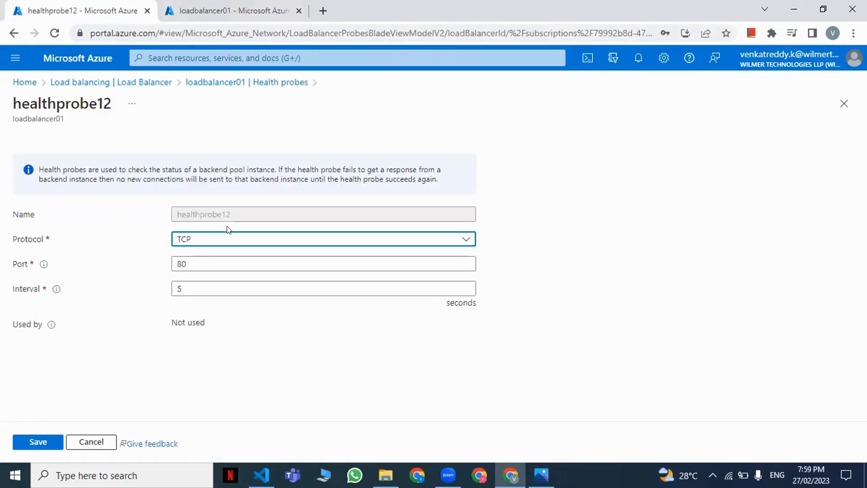
pyautogui.click(69, 84)
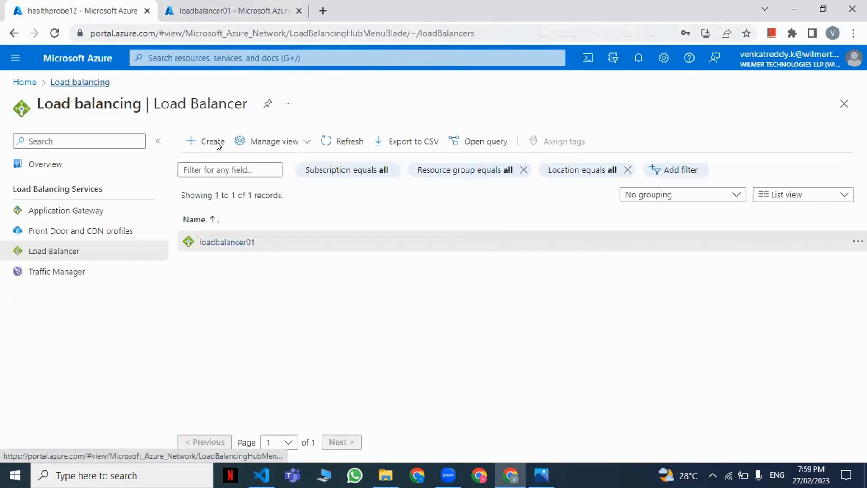
# - Open the load balancing rules of loadbalancer01 and start a new rule named Rule01
pyautogui.click(235, 243)
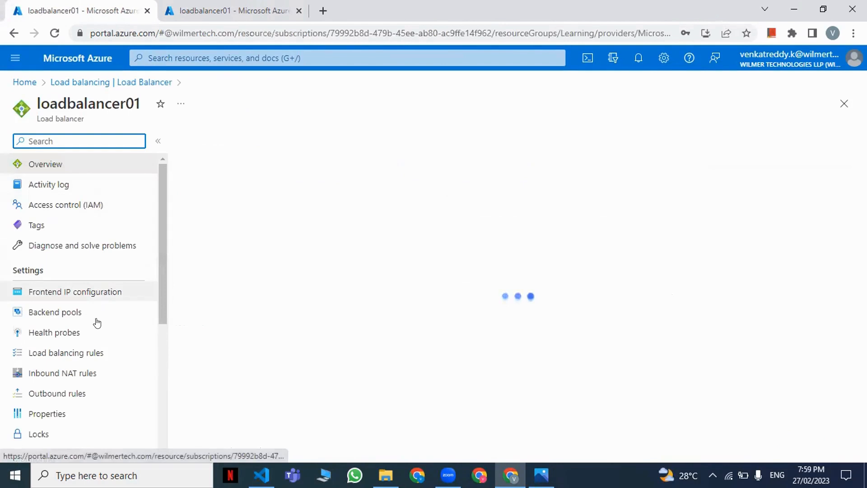
pyautogui.scroll(-1, 57, 298)
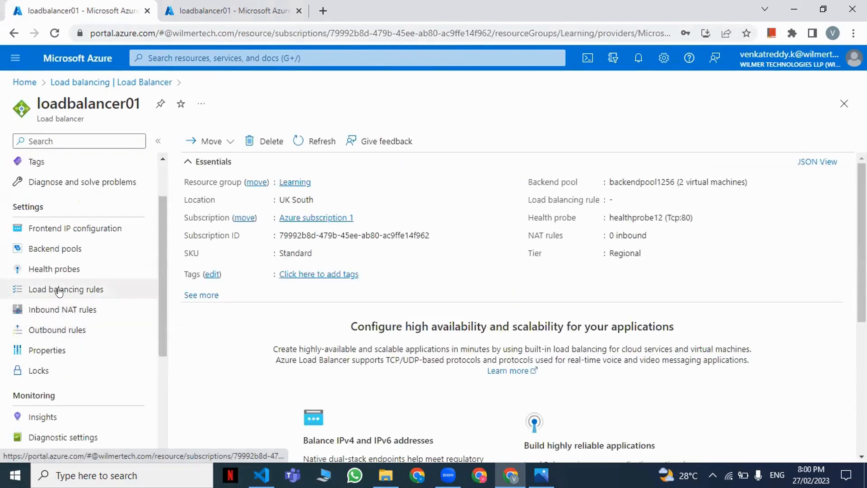
pyautogui.click(59, 292)
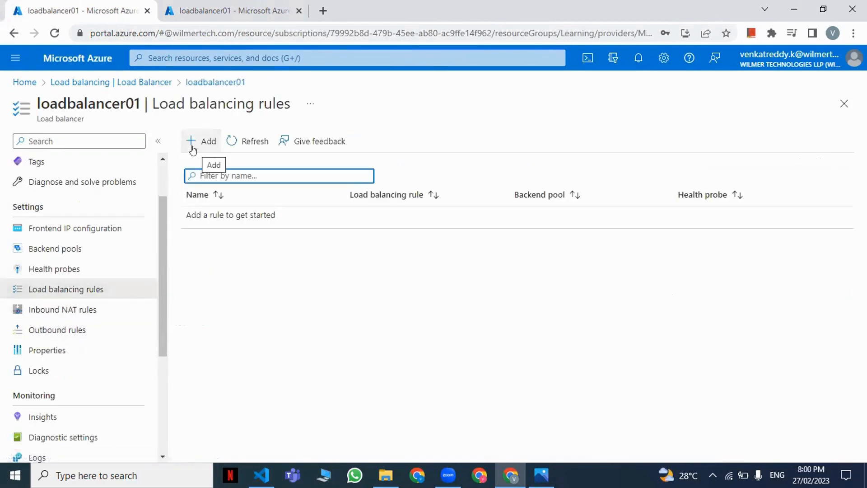
pyautogui.click(193, 146)
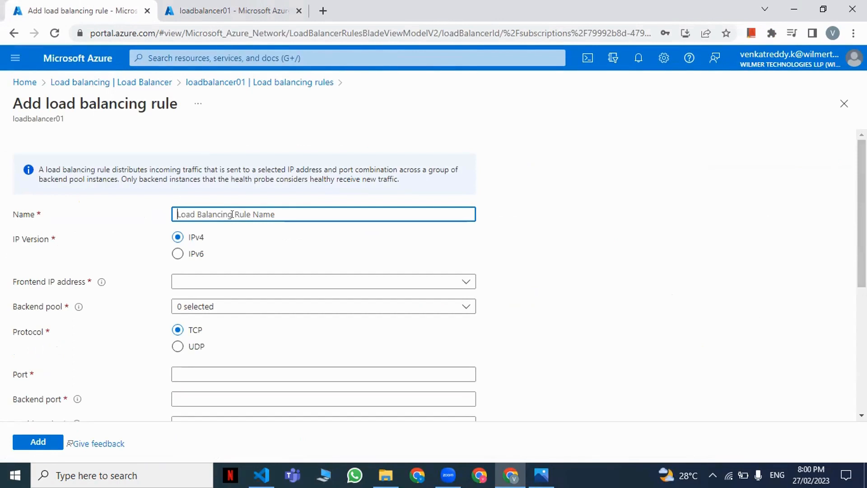
pyautogui.write('Rule01')
# - Assign frontend IP address frontendipforlb and backend pool backendpool1256 to the new rule
pyautogui.scroll(-2, 246, 258)
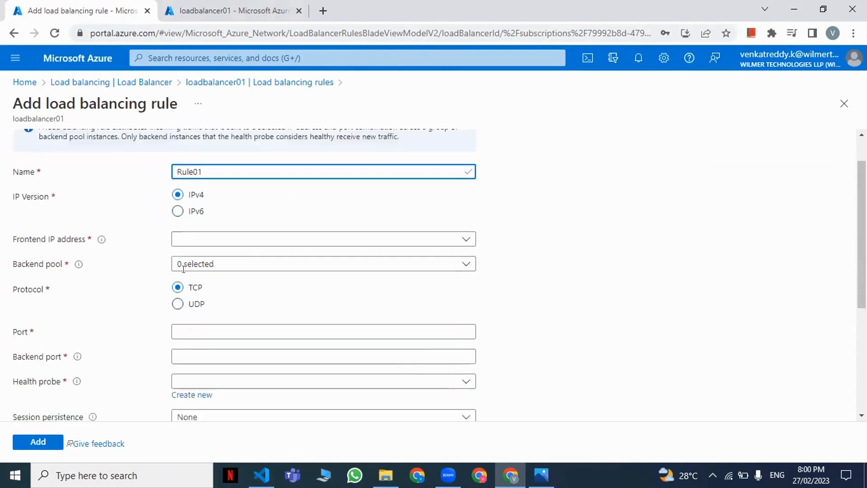
pyautogui.click(199, 219)
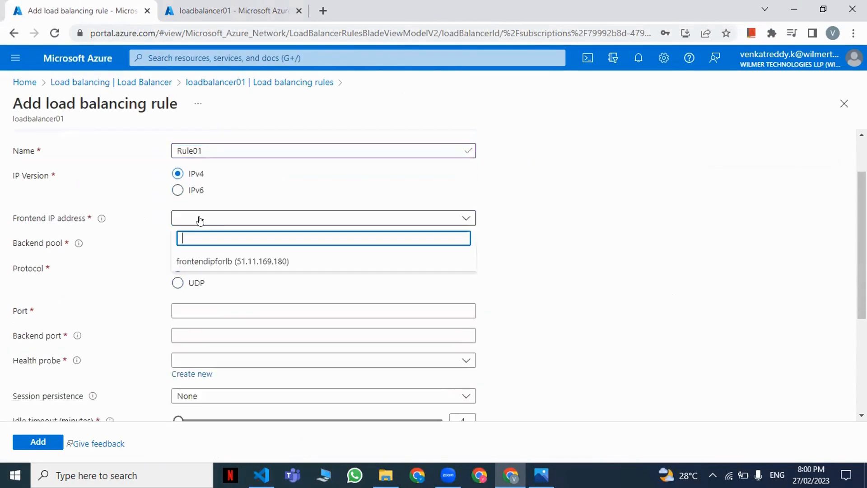
pyautogui.click(223, 260)
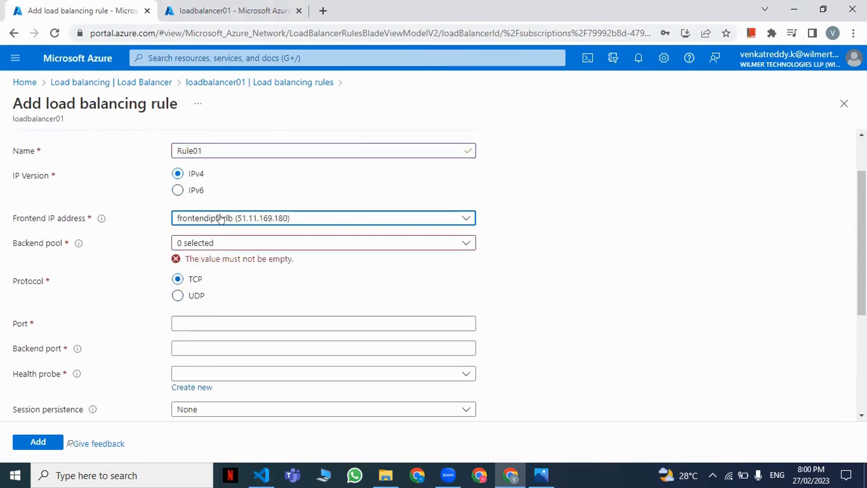
pyautogui.click(228, 242)
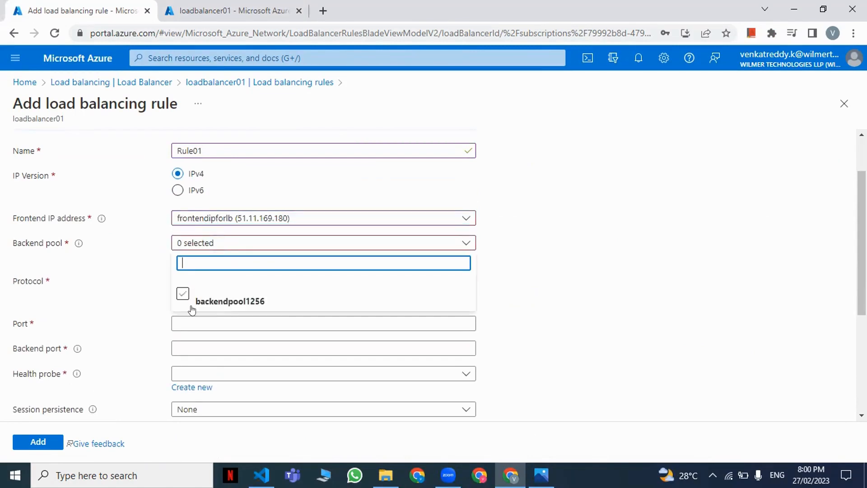
pyautogui.click(182, 295)
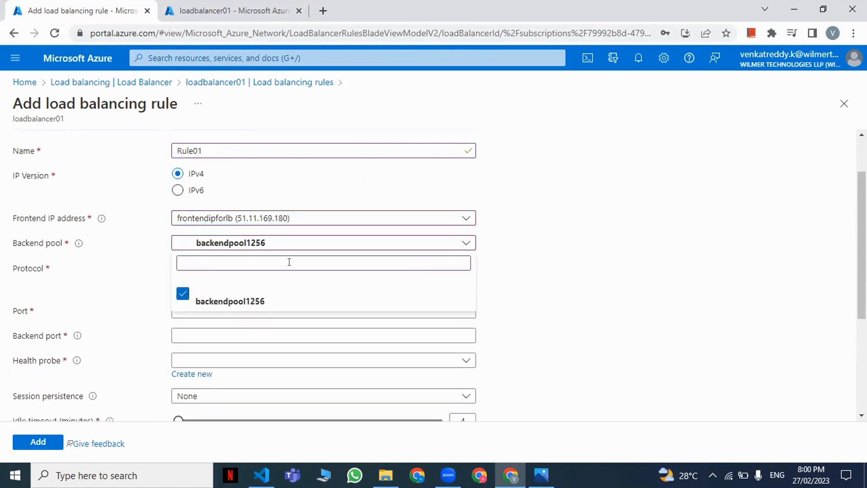
pyautogui.click(497, 259)
# - Set the rule's port and backend port to 80 and choose healthprobe12 as its health probe
pyautogui.scroll(-1, 185, 281)
pyautogui.click(207, 243)
pyautogui.press('Tab')
pyautogui.write('80')
pyautogui.scroll(-1, 211, 267)
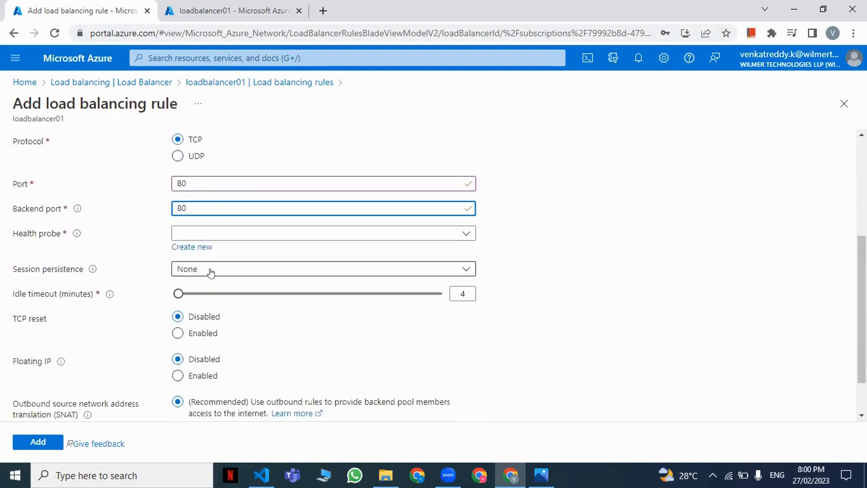
pyautogui.click(220, 235)
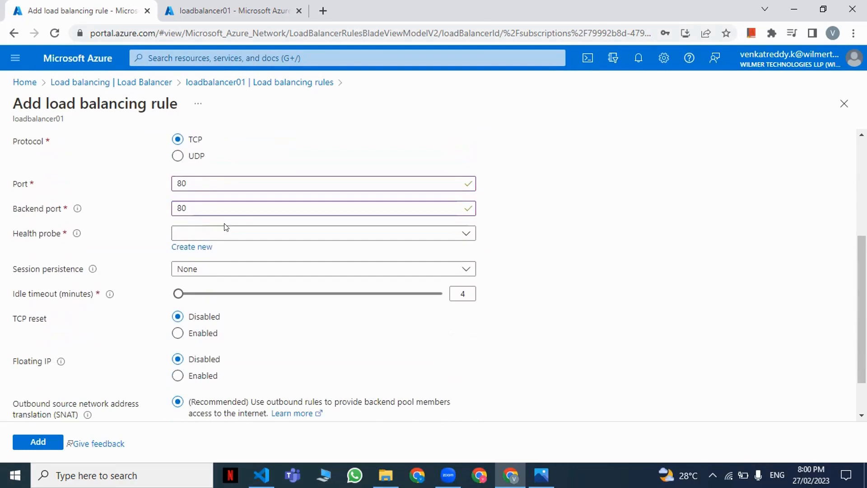
pyautogui.click(212, 277)
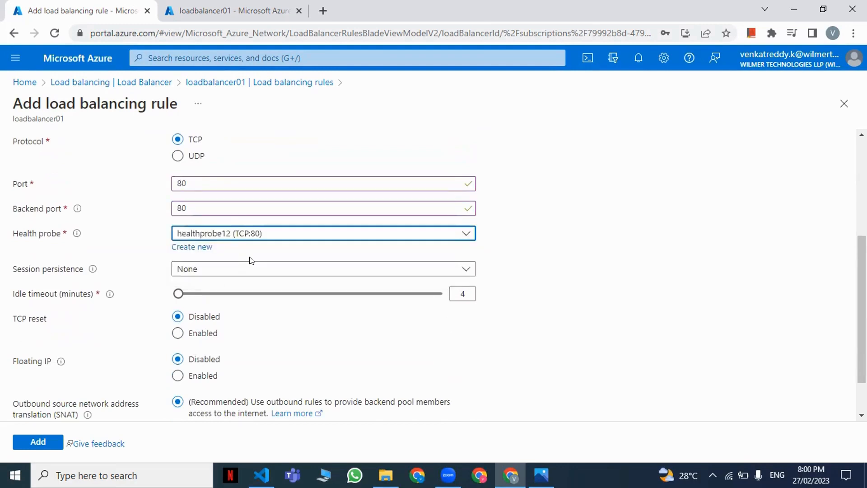
# - Review the settings of Rule01 and add the rule to the load balancer
pyautogui.scroll(-1, 260, 270)
pyautogui.scroll(5, 282, 311)
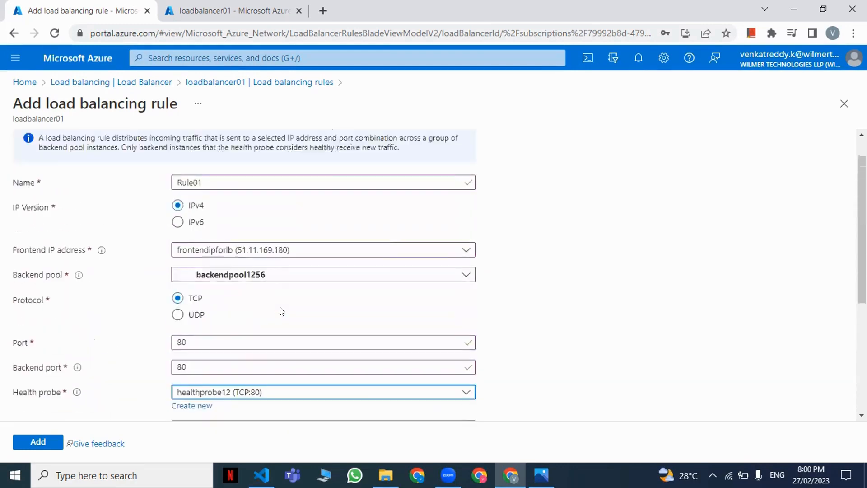
pyautogui.scroll(-1, 177, 140)
pyautogui.scroll(2, 259, 332)
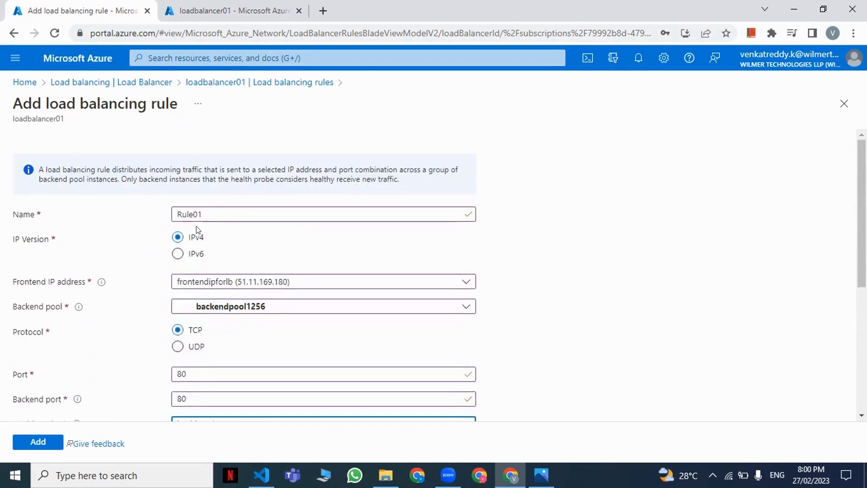
pyautogui.scroll(-1, 235, 255)
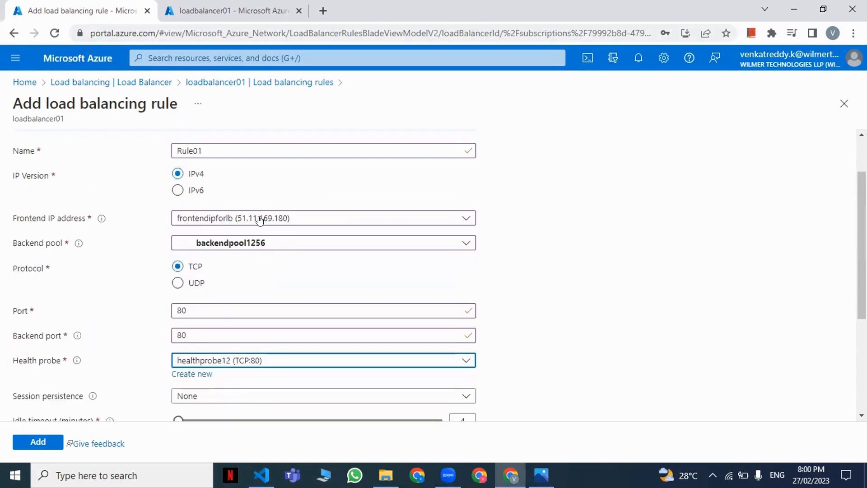
pyautogui.scroll(-1, 264, 218)
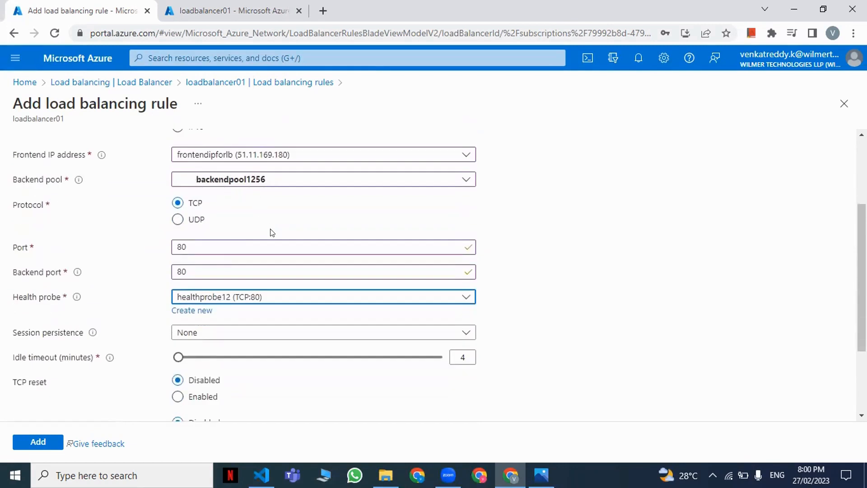
pyautogui.scroll(-1, 253, 248)
pyautogui.click(37, 442)
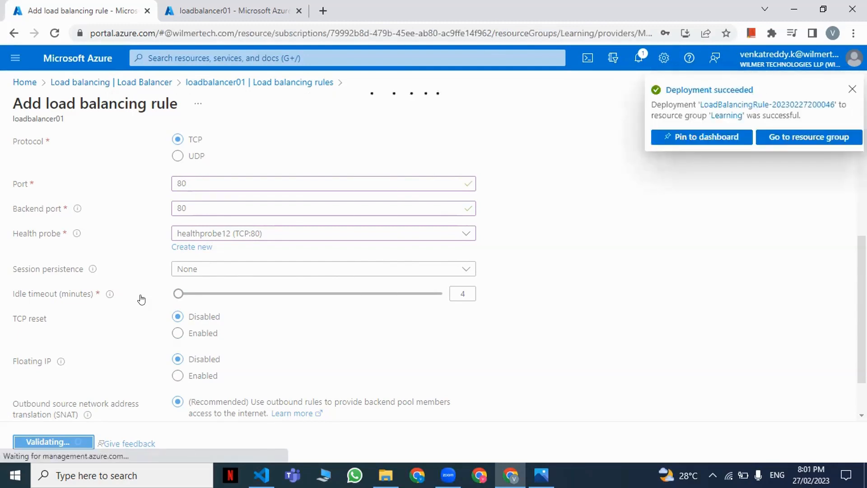
pyautogui.click(141, 299)
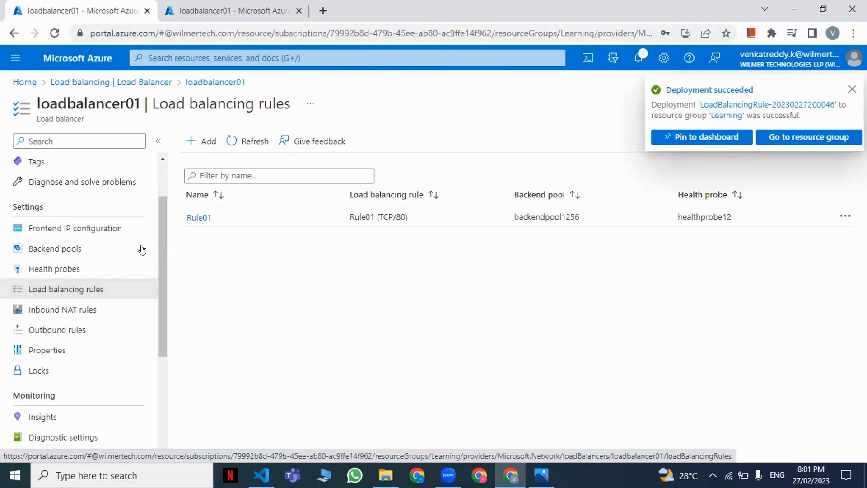
# - Copy the public IP address from the load balancer's frontend IP configuration and open it in a new browser tab
pyautogui.click(49, 230)
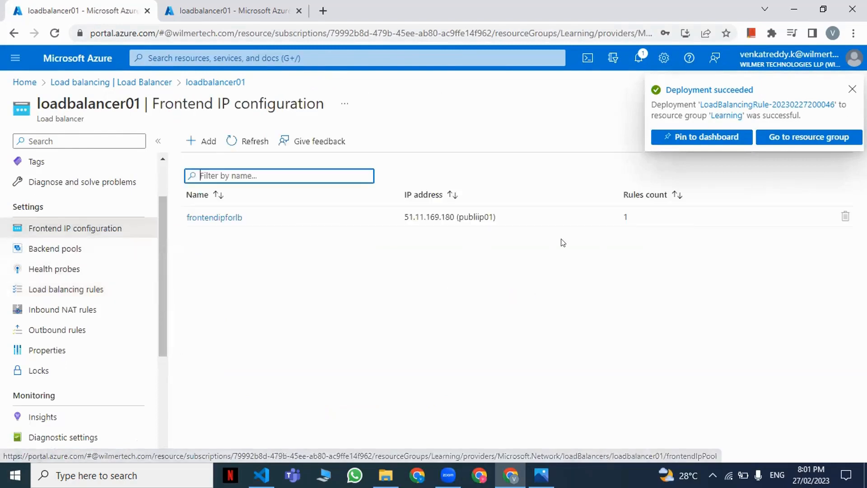
pyautogui.doubleClick(432, 215)
pyautogui.hotkey('ctrl', 'c')
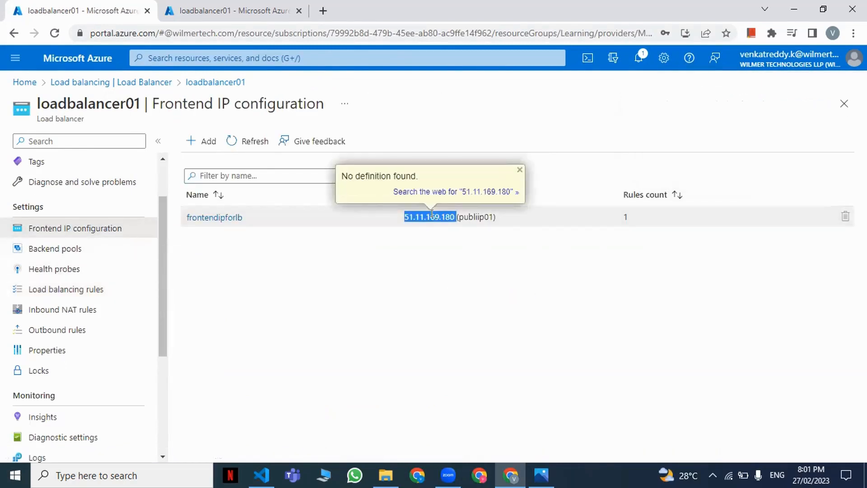
pyautogui.click(323, 9)
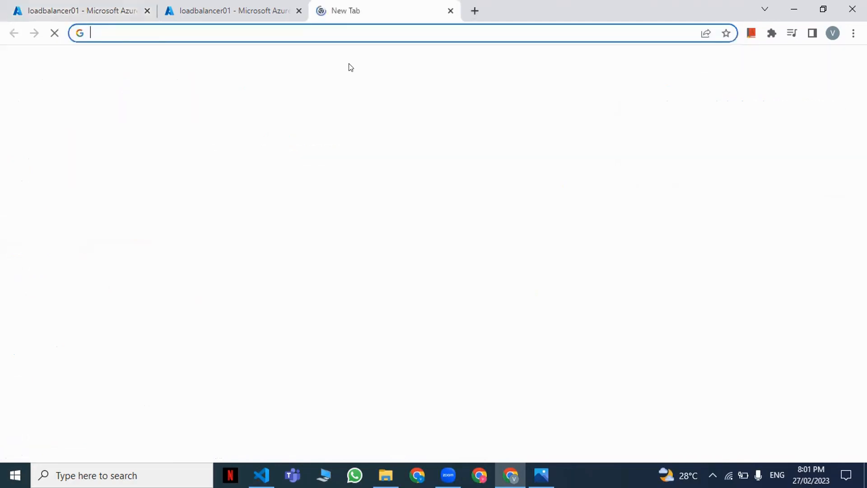
pyautogui.hotkey('ctrl', 'v')
pyautogui.press('Return')
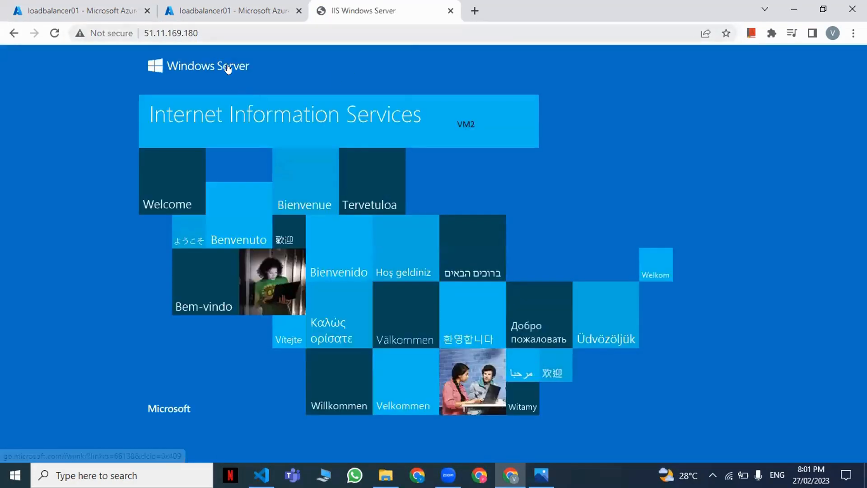
# - Copy the load balancer's IP from the address bar and reload its page in the same tab
pyautogui.hotkey('ctrl', 'l')
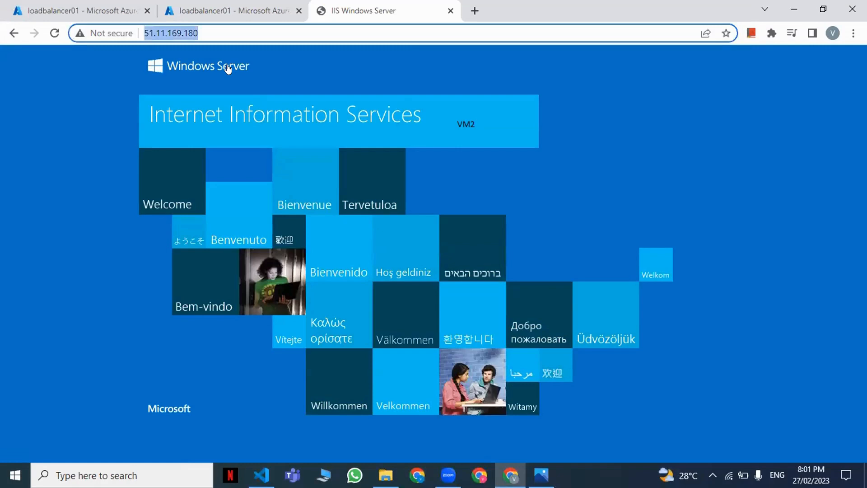
pyautogui.rightClick(163, 34)
pyautogui.click(209, 126)
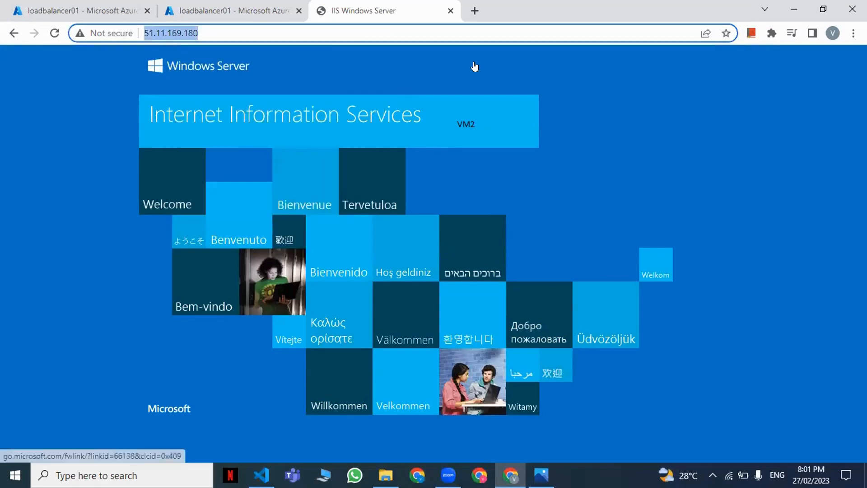
pyautogui.hotkey('ctrl', 'shift', 'n')
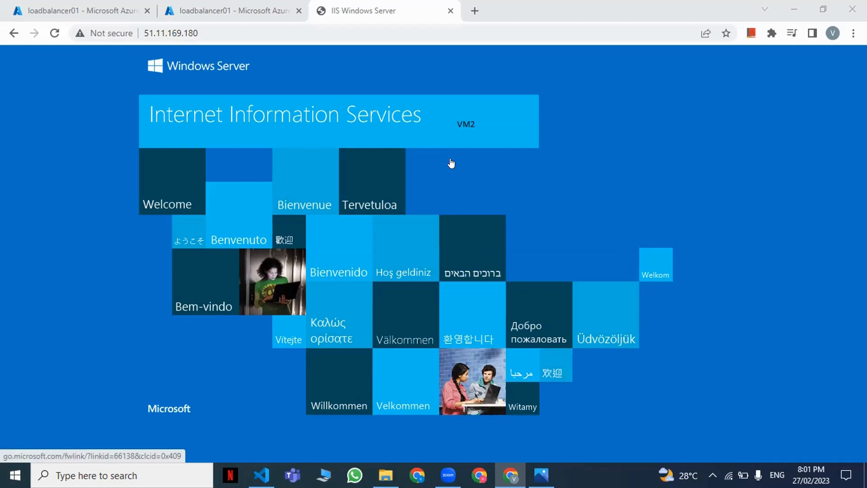
pyautogui.click(172, 33)
pyautogui.press('Return')
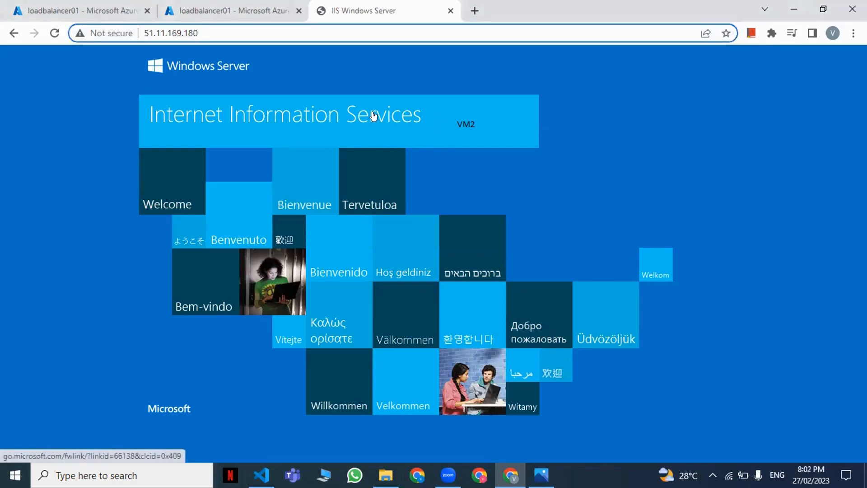
# - Open the load balancer's address 51.11.169.180 in an incognito window to test traffic distribution
pyautogui.moveTo(201, 33); pyautogui.dragTo(146, 25)
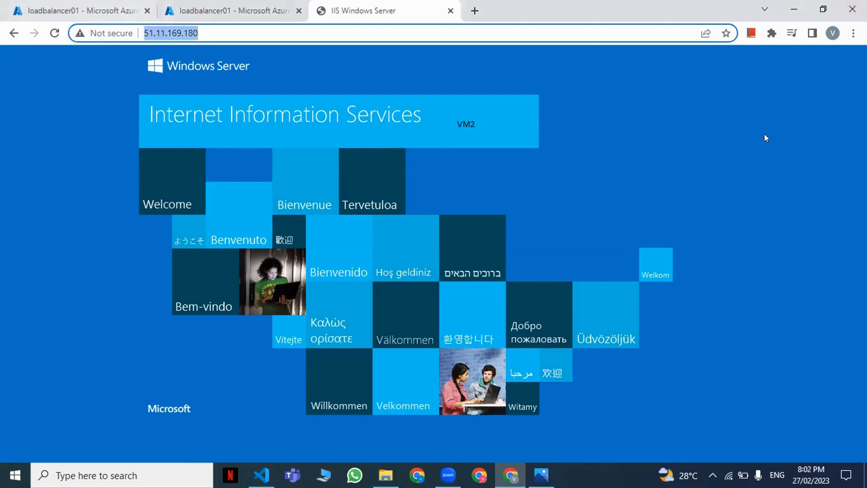
pyautogui.hotkey('ctrl', 'shift', 'n')
pyautogui.hotkey('ctrl', 'v')
pyautogui.press('Return')
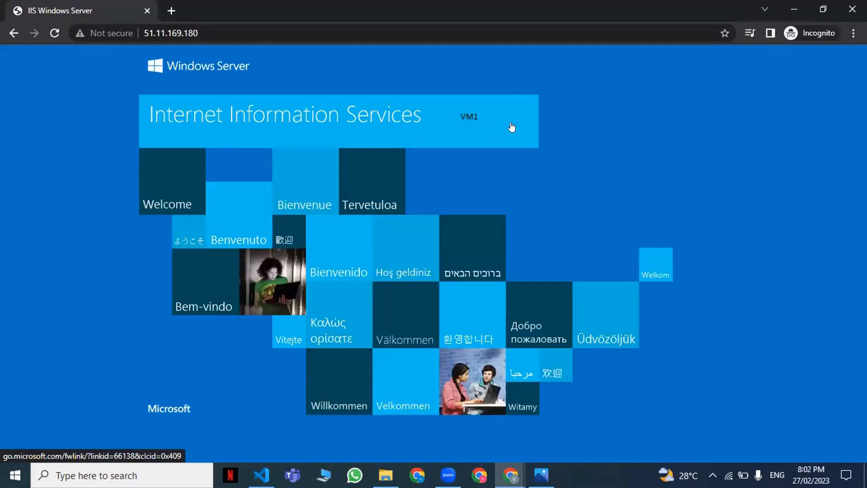
# - Compare the IIS pages served at the same IP address in the incognito and regular browser windows
pyautogui.click(159, 35)
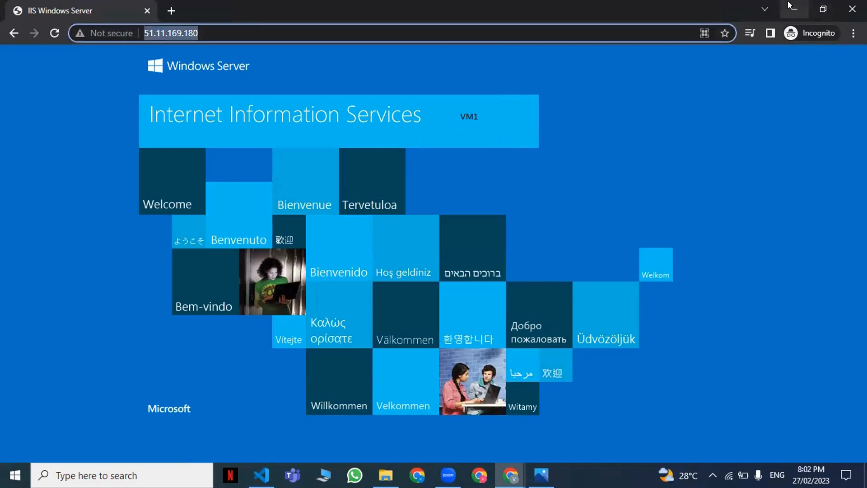
pyautogui.click(792, 7)
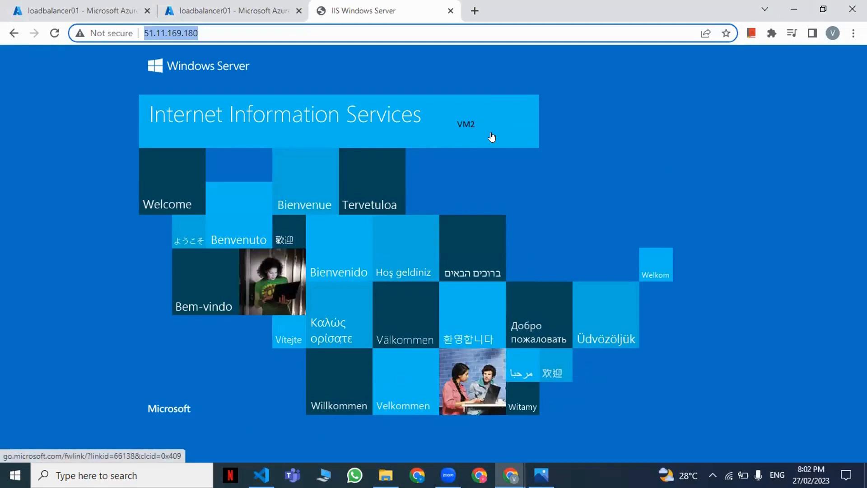
pyautogui.hotkey('alt', 'Tab')
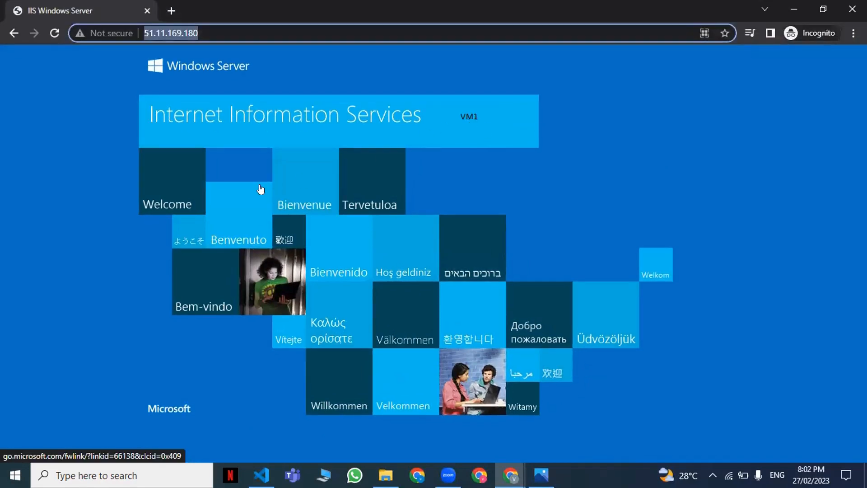
pyautogui.hotkey('alt', 'Tab')
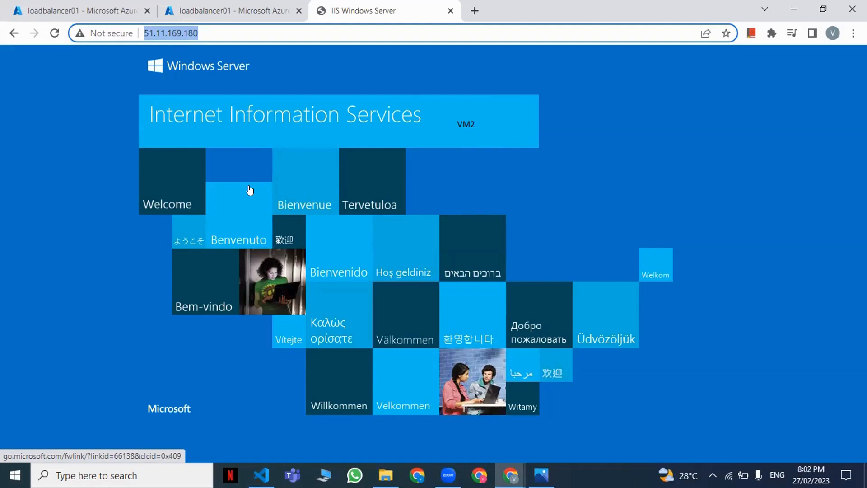
pyautogui.click(475, 10)
pyautogui.write('www.amazon.in')
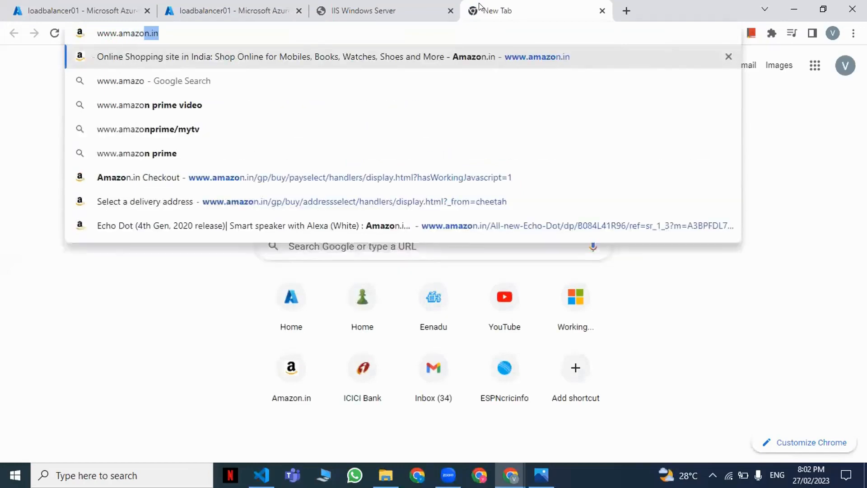
pyautogui.press('Return')
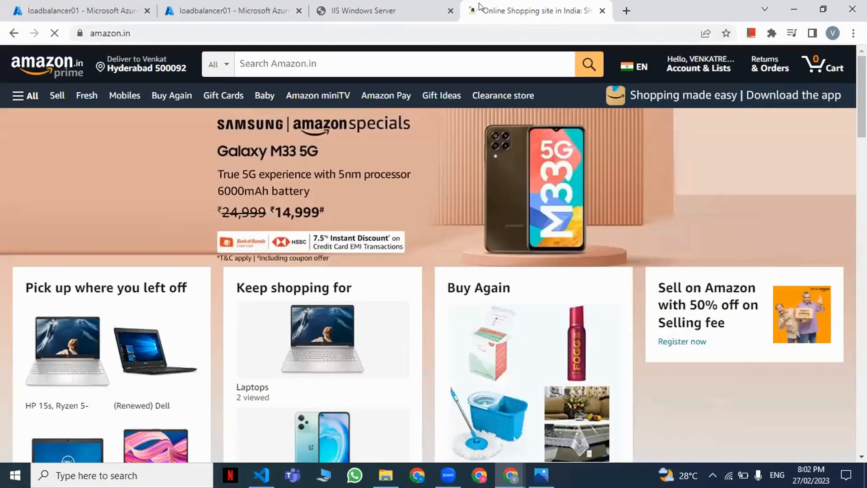
pyautogui.click(160, 34)
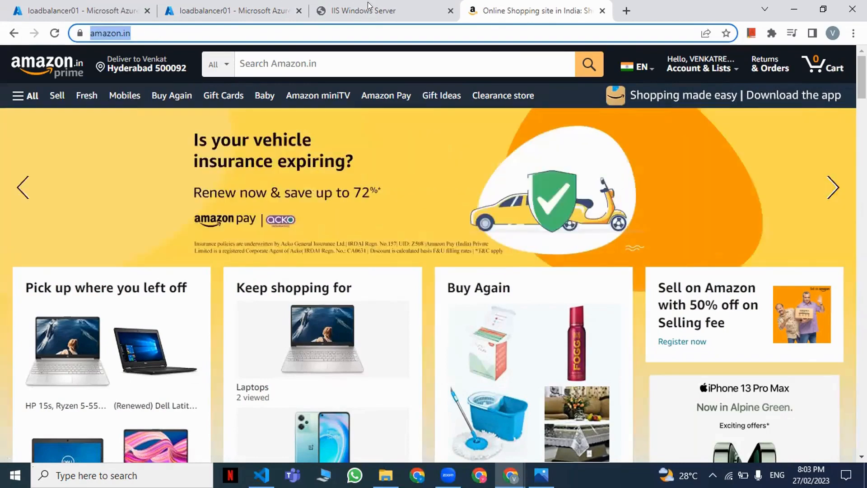
# - Close the Amazon tab and compare the IIS pages served at 51.11.169.180 in the regular and incognito windows
pyautogui.click(603, 10)
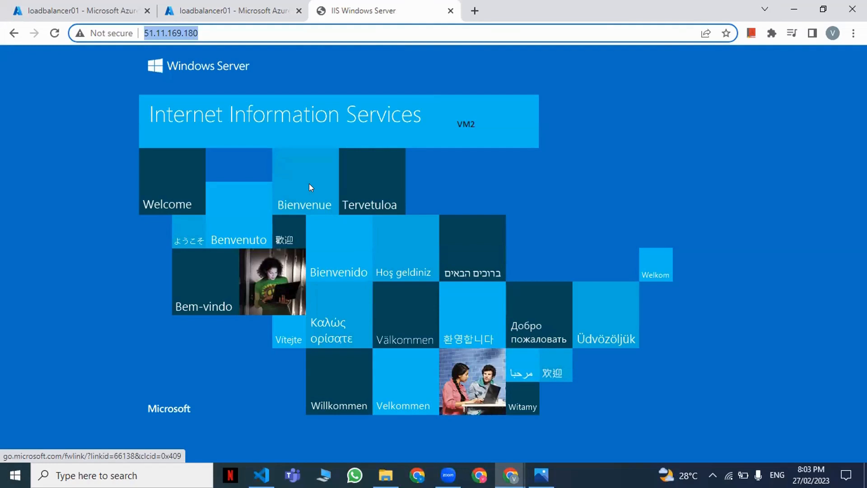
pyautogui.press('Return')
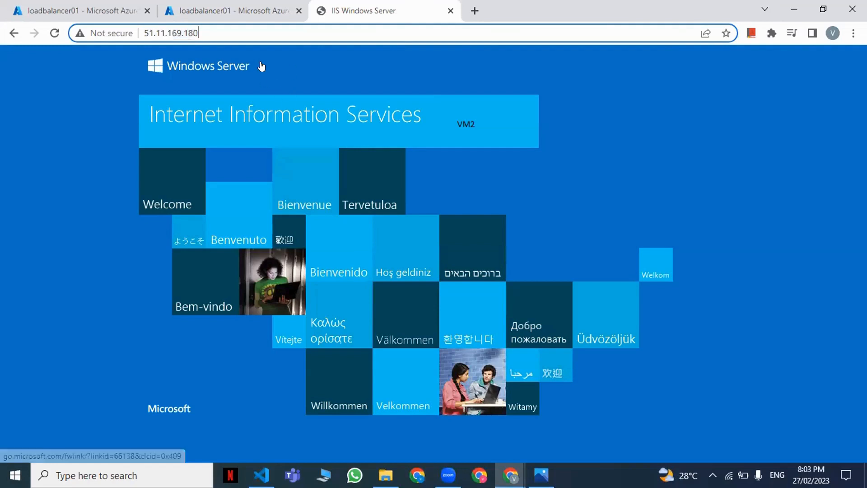
pyautogui.hotkey('alt', 'Tab')
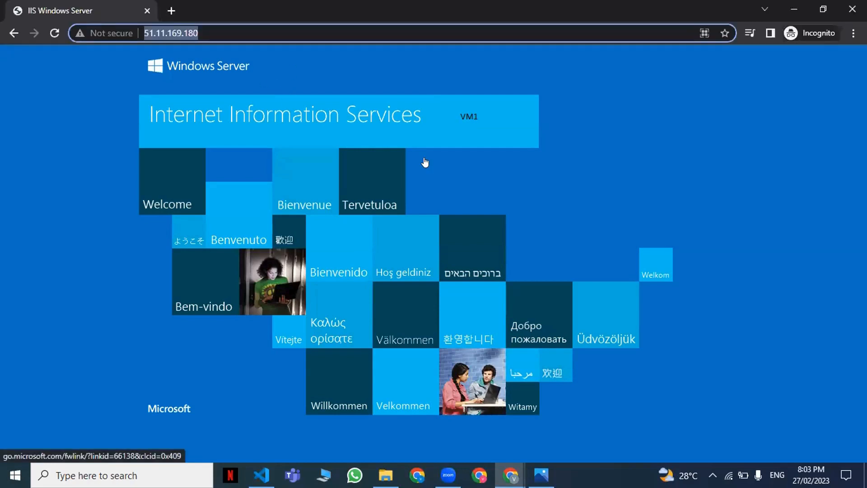
pyautogui.hotkey('alt', 'Tab')
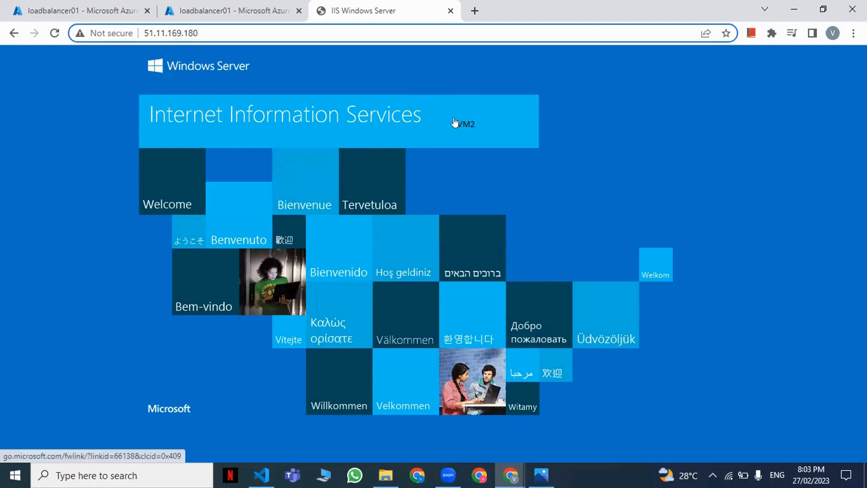
pyautogui.hotkey('alt', 'Tab')
pyautogui.hotkey('alt', 'Tab')
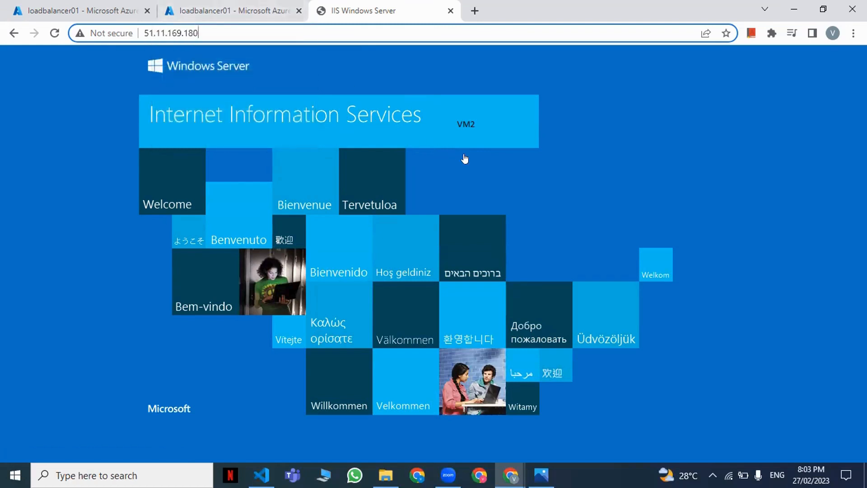
# - Dismiss the lookup pop-up on the frontend IP configuration page and open the b44-azure-crash-course channel in Slack
pyautogui.click(74, 3)
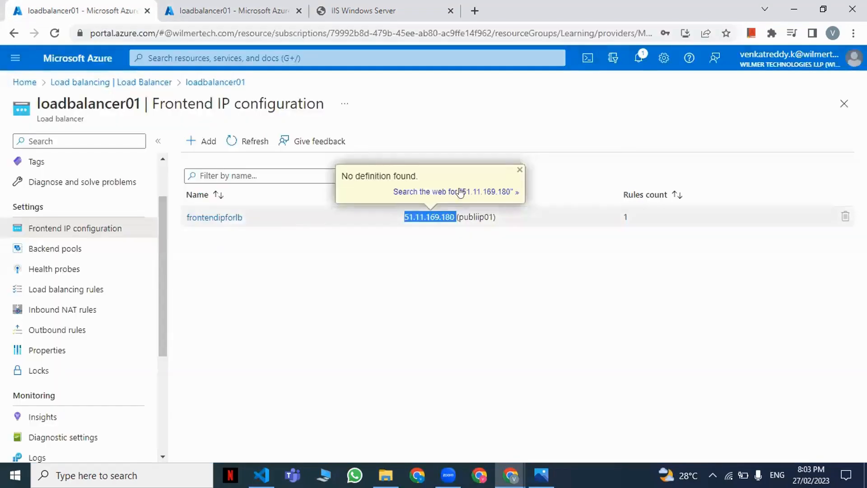
pyautogui.click(520, 170)
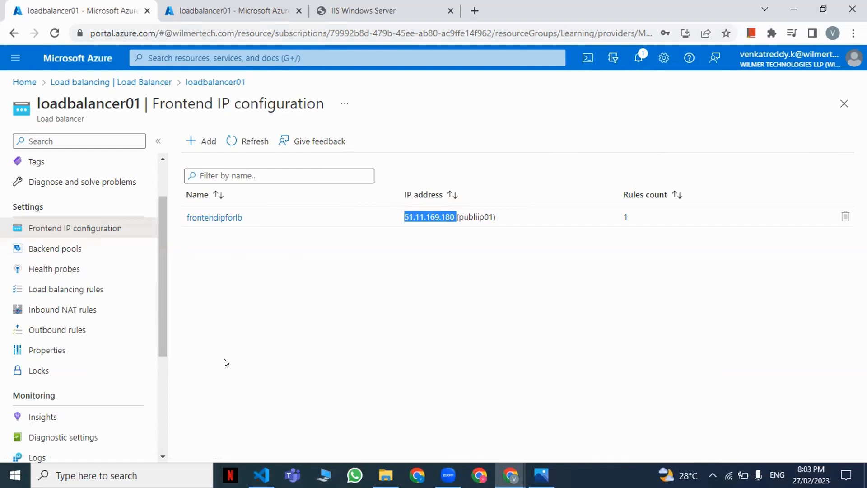
pyautogui.click(117, 475)
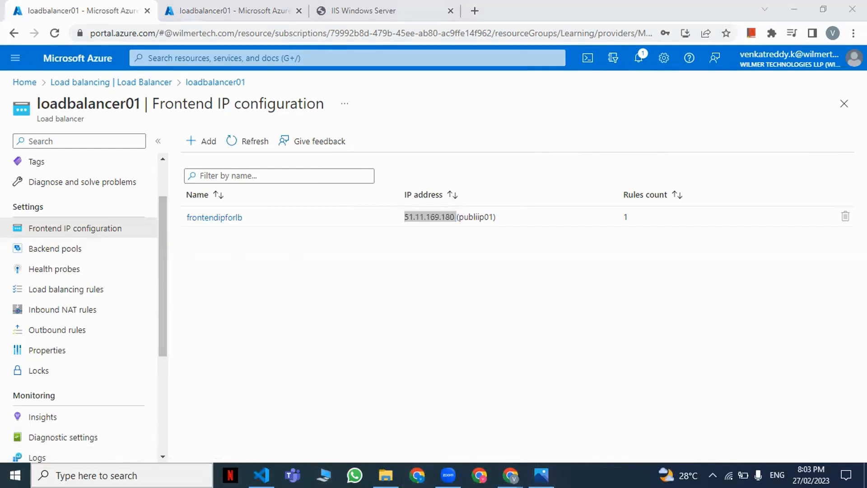
pyautogui.write('slack')
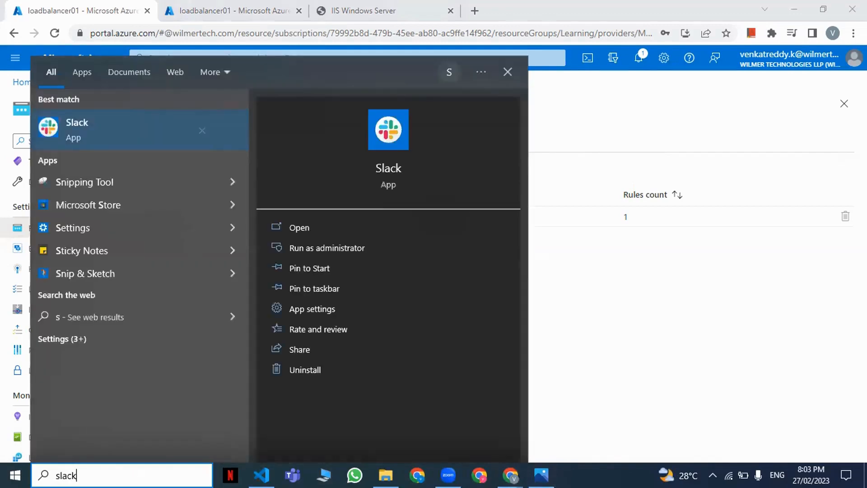
pyautogui.press('Return')
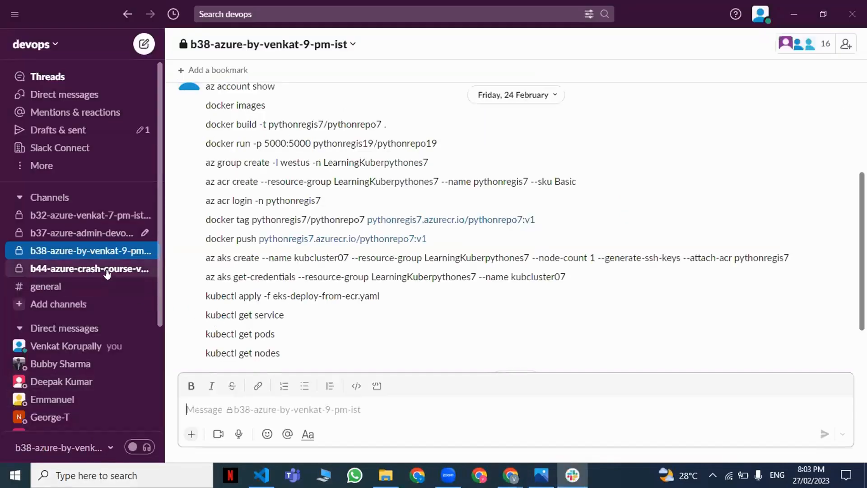
pyautogui.click(107, 274)
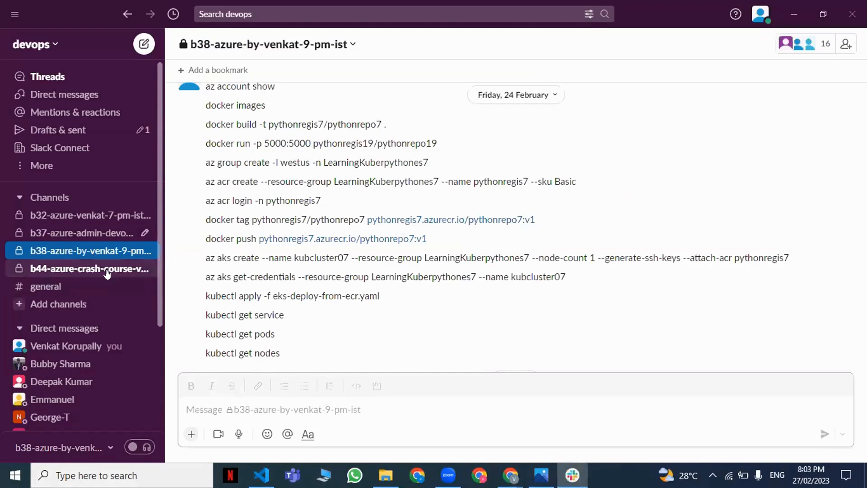
pyautogui.click(107, 274)
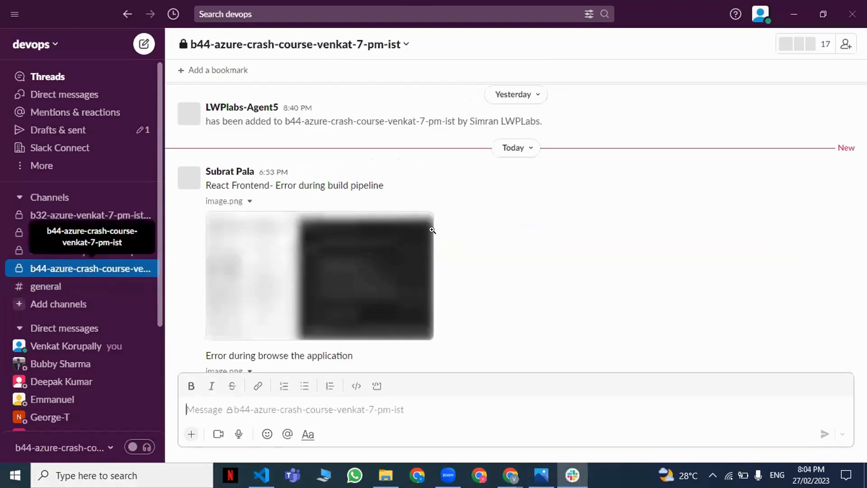
# - Post the messages "Today's Assignment" and "1. Create Load Balancer" at the end of the channel
pyautogui.scroll(-5, 570, 294)
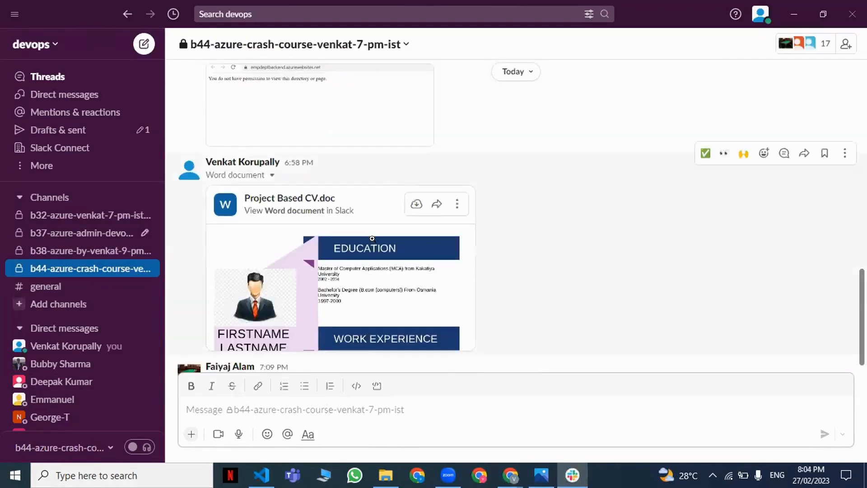
pyautogui.scroll(4, 362, 240)
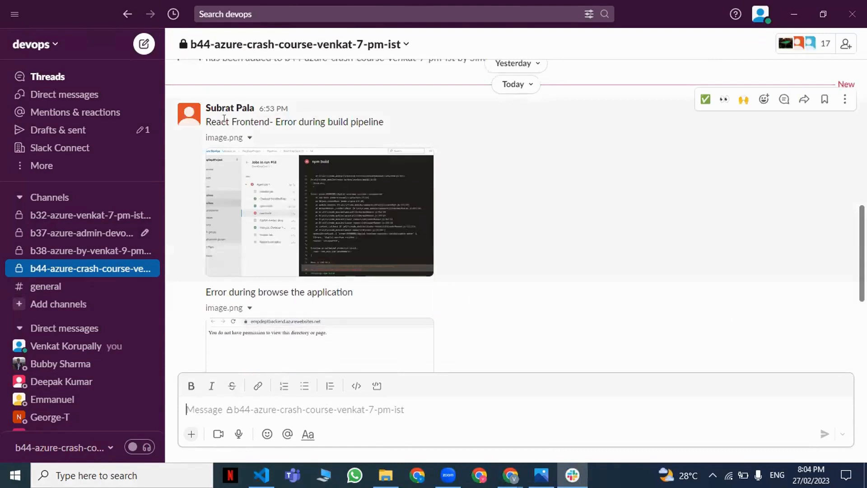
pyautogui.scroll(-2, 350, 271)
pyautogui.scroll(-5, 350, 270)
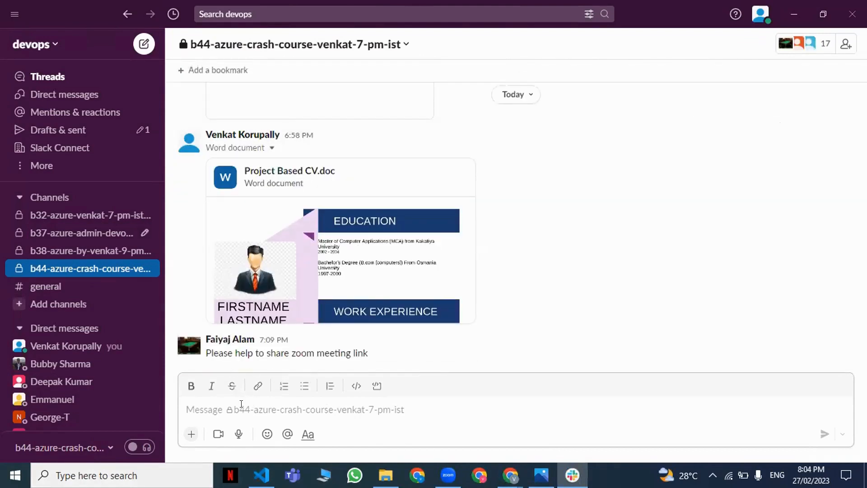
pyautogui.write("Today's")
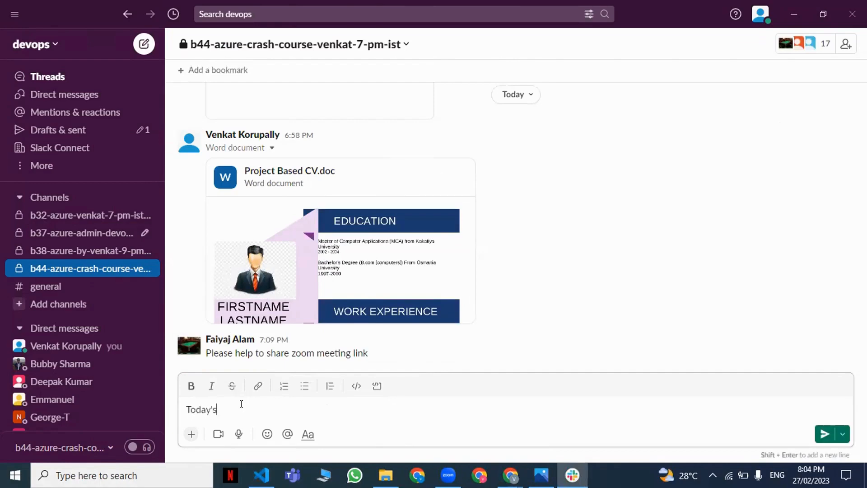
pyautogui.write(' Assignment')
pyautogui.press('Return')
pyautogui.write('1. Create Load Balancer')
pyautogui.press('Return')
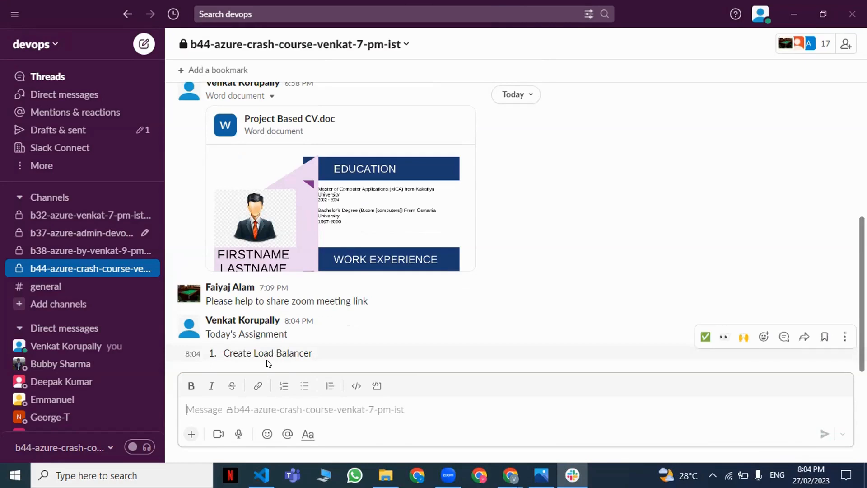
# - Post the assignment items "2. Create 3 VM" and "3. Create frontend ip" as separate messages
pyautogui.write('2. ')
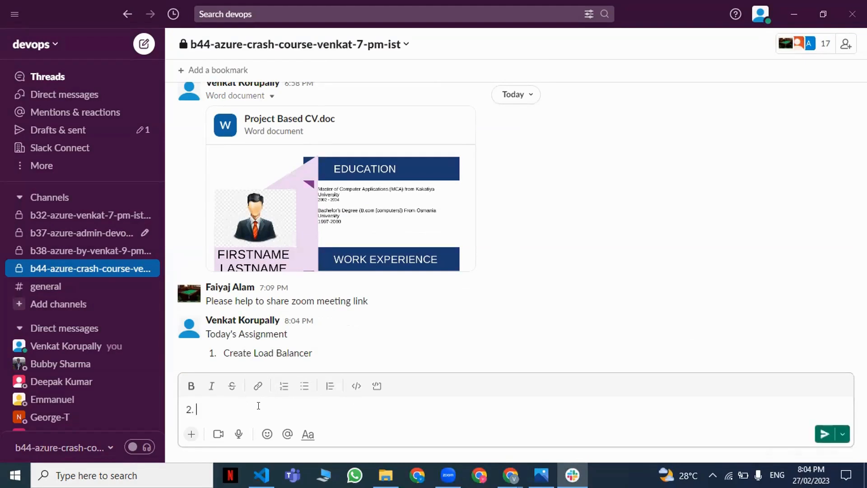
pyautogui.write('Create 3 VM')
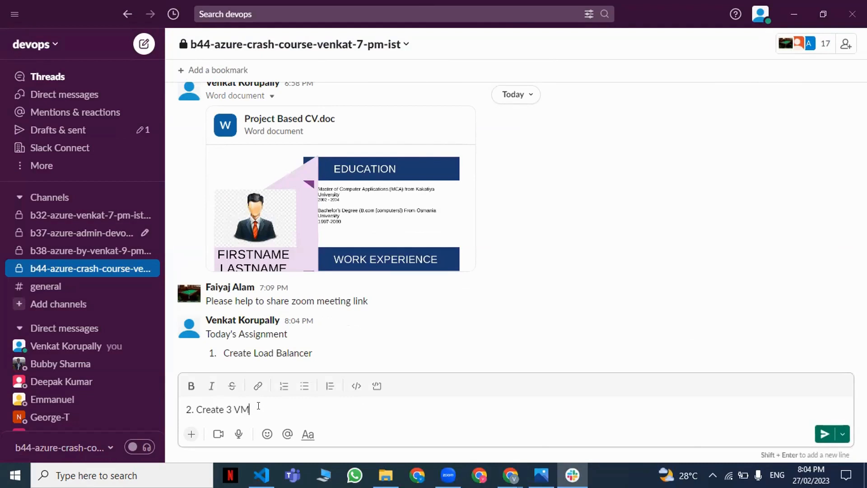
pyautogui.press('Return')
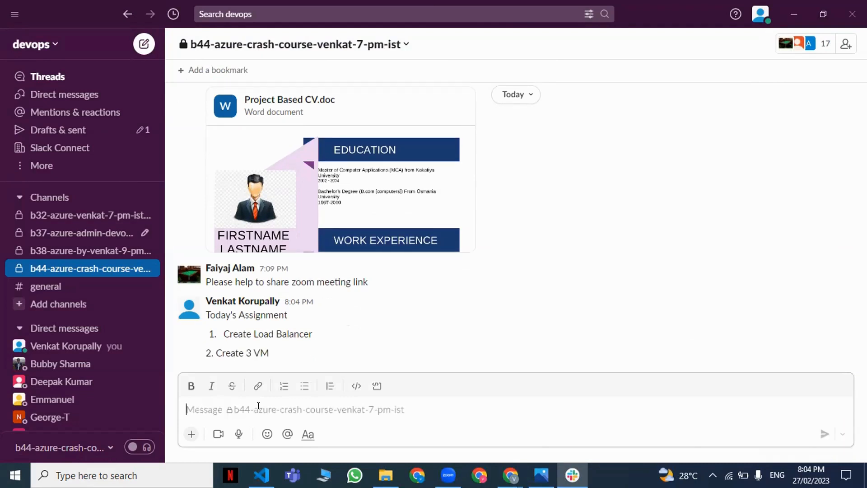
pyautogui.write('3. Create ')
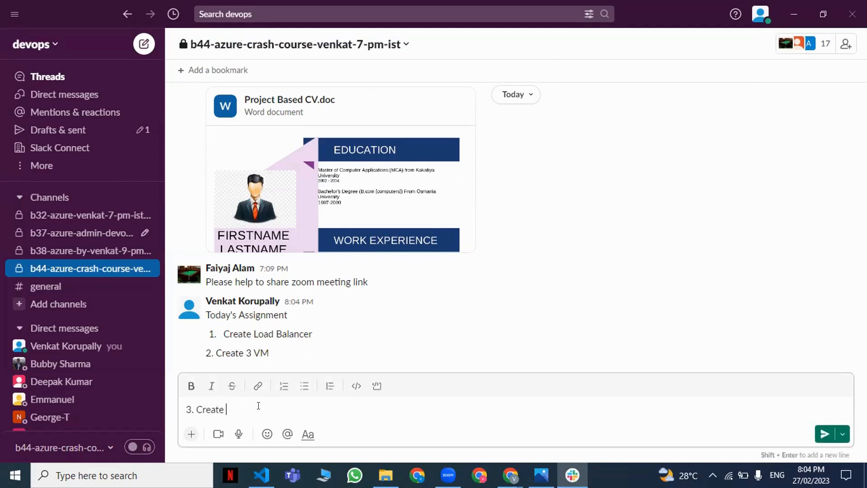
pyautogui.write('frontend ip')
pyautogui.press('Return')
# - Post the fourth assignment item, "4. Create Health Probe", in the channel
pyautogui.write('4. ')
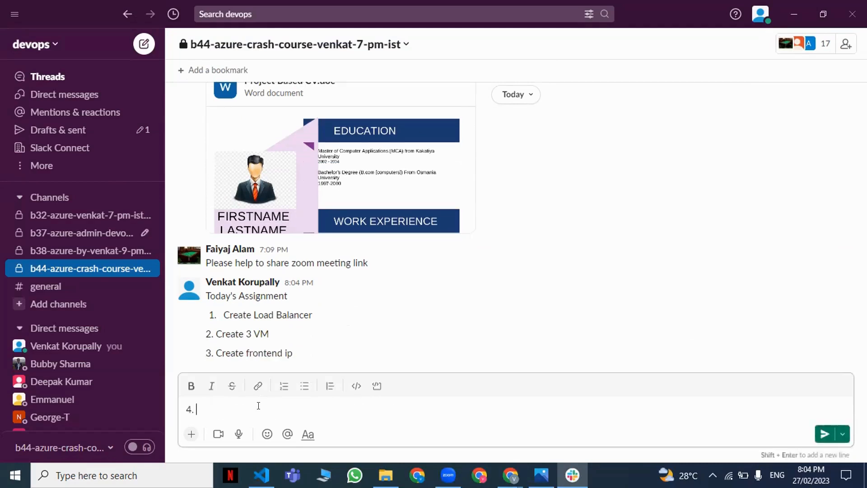
pyautogui.write('Craete')
pyautogui.press('BackSpace')
pyautogui.press('BackSpace')
pyautogui.press('BackSpace')
pyautogui.press('BackSpace')
pyautogui.press('BackSpace')
pyautogui.write('eate Health Probe')
pyautogui.press('Return')
# - Post the assignment items "5. Craete Rule" and "6. Create Back End Pool" as separate messages
pyautogui.write('5. Craete Rule')
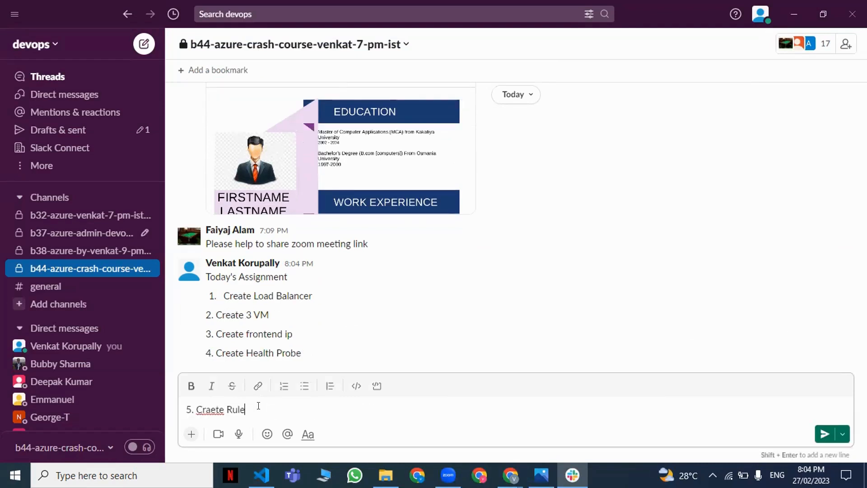
pyautogui.press('Return')
pyautogui.write('6. Create Back End Pool')
pyautogui.press('Return')
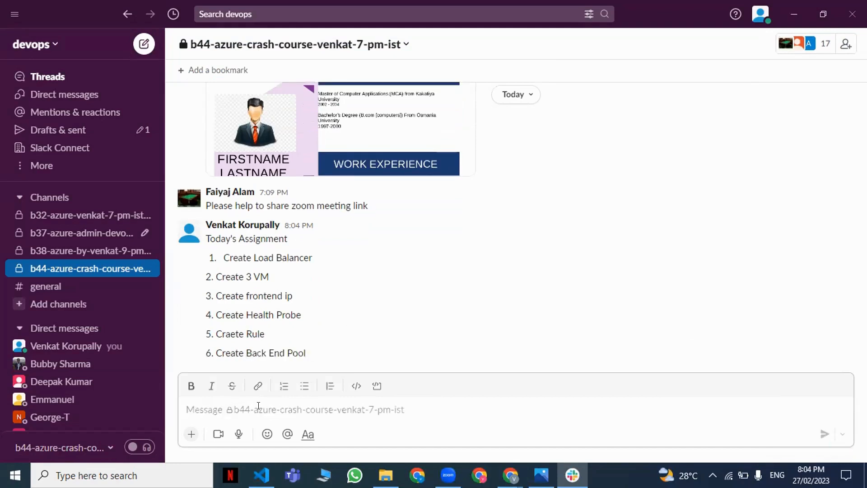
# - Return to the browser's IIS page and review the posted assignment list in Slack
pyautogui.click(793, 14)
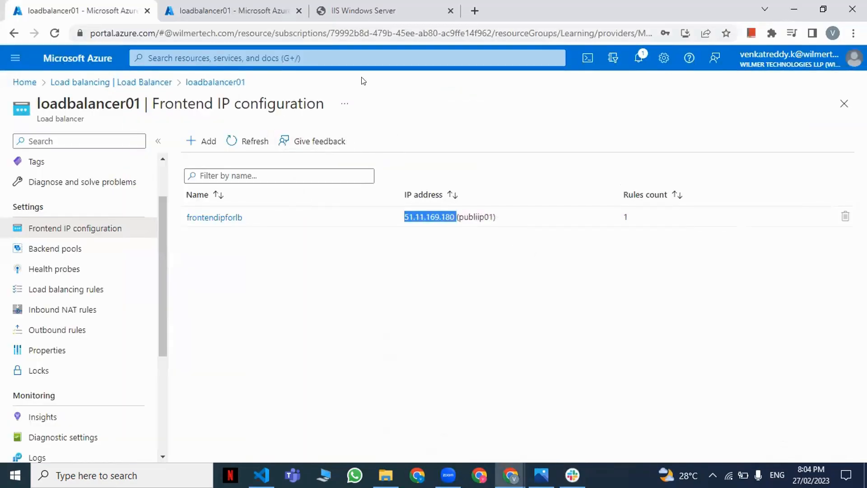
pyautogui.hotkey('ctrl', 'shift', 'Tab')
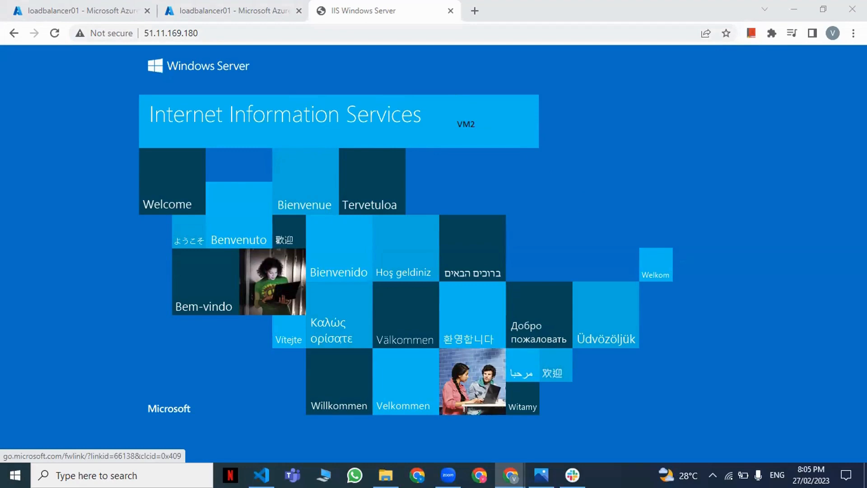
pyautogui.hotkey('alt', 'Tab')
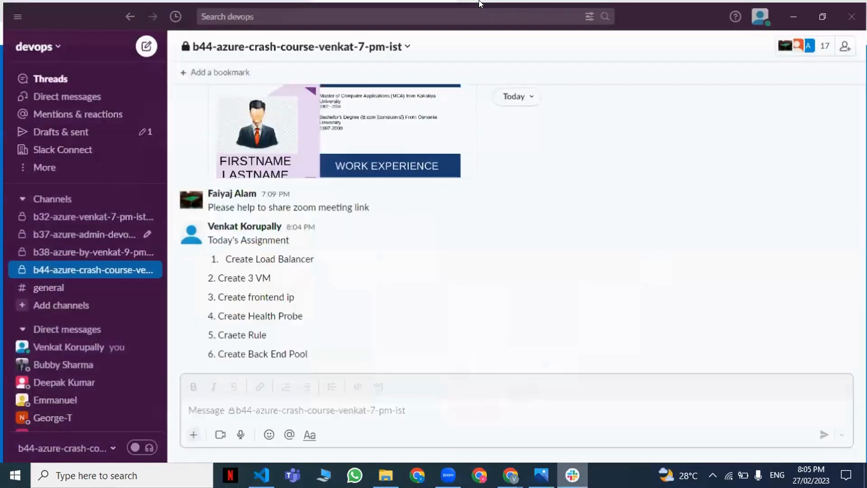
pyautogui.hotkey('alt', 'Tab')
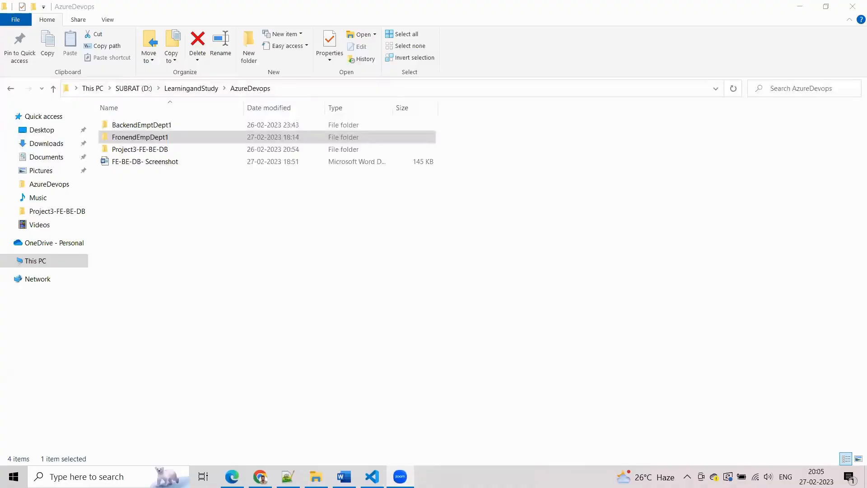
# - Minimize File Explorer and examine the end of the failed npm build log for ReactEmpDept-CI run #14, enlarged for reading
pyautogui.click(802, 6)
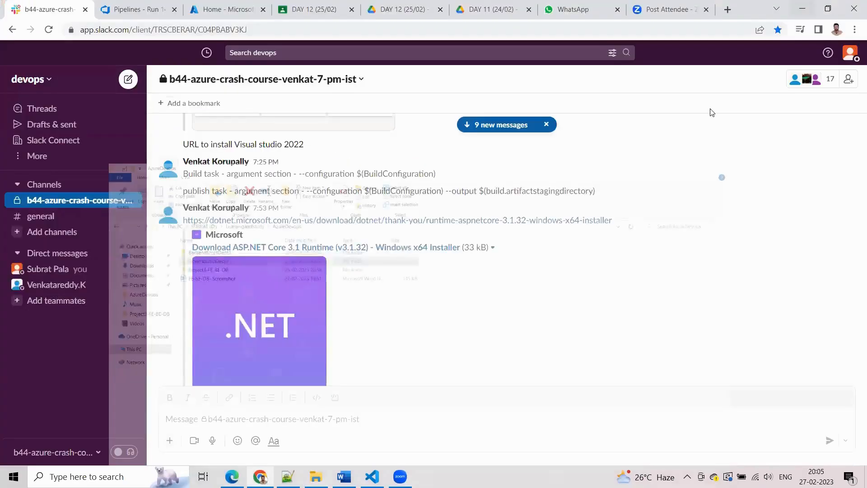
pyautogui.hotkey('ctrl', 'Tab')
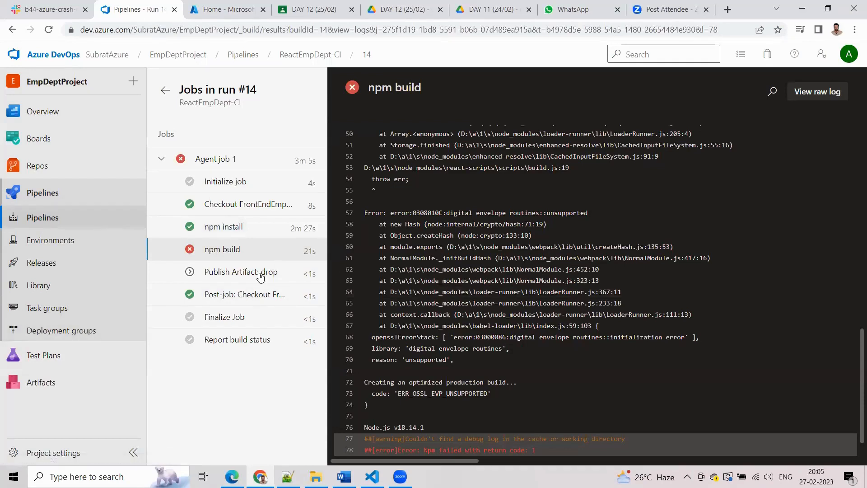
pyautogui.scroll(-1, 449, 425)
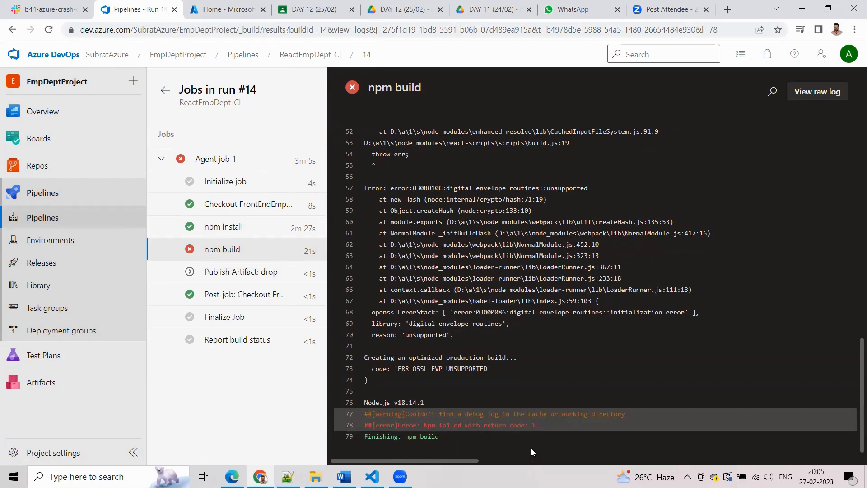
pyautogui.hotkey('ctrl', '+')
pyautogui.hotkey('ctrl', '+')
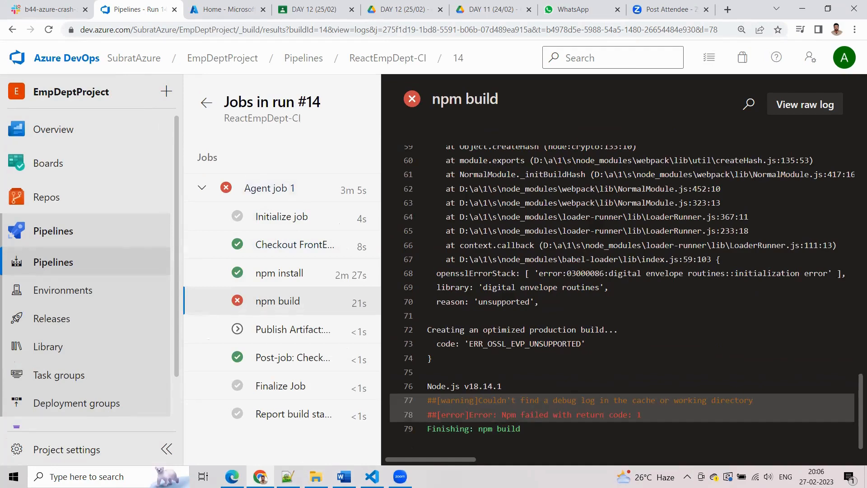
# - Switch to Visual Studio Code and try to open the FronendEmpDept item in the project explorer
pyautogui.click(372, 476)
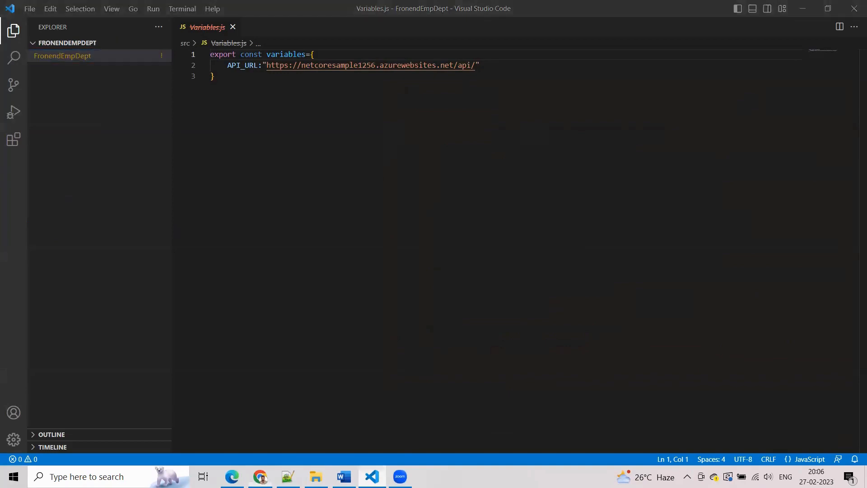
pyautogui.click(372, 476)
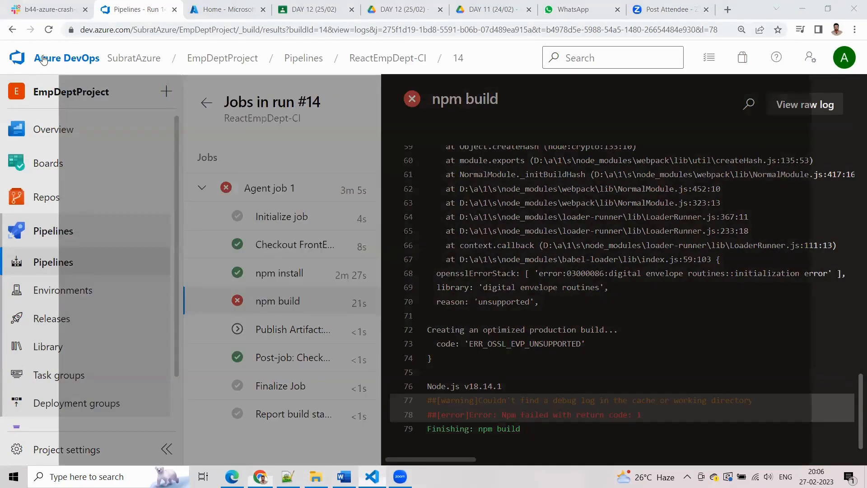
pyautogui.hotkey('alt', 'Tab')
pyautogui.click(40, 55)
pyautogui.click(537, 184)
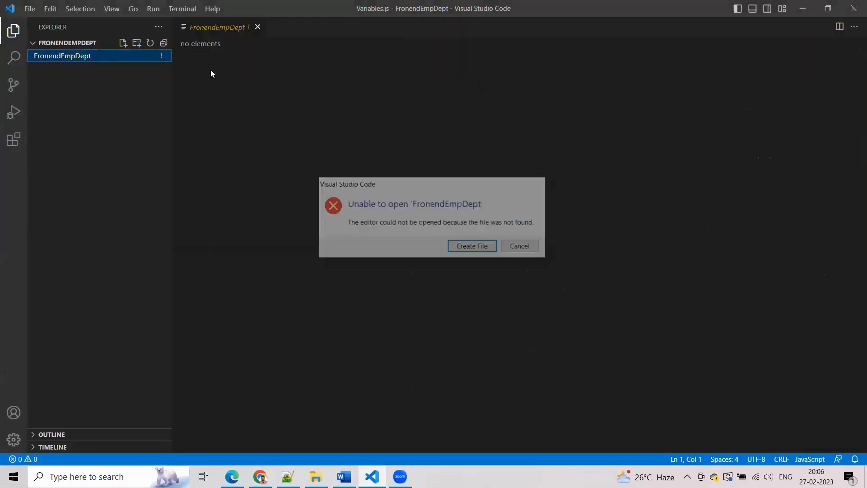
pyautogui.click(27, 9)
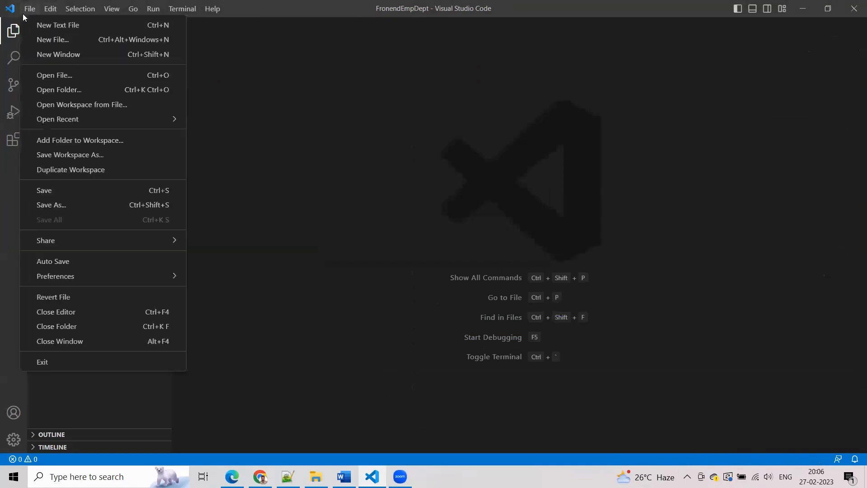
pyautogui.click(62, 76)
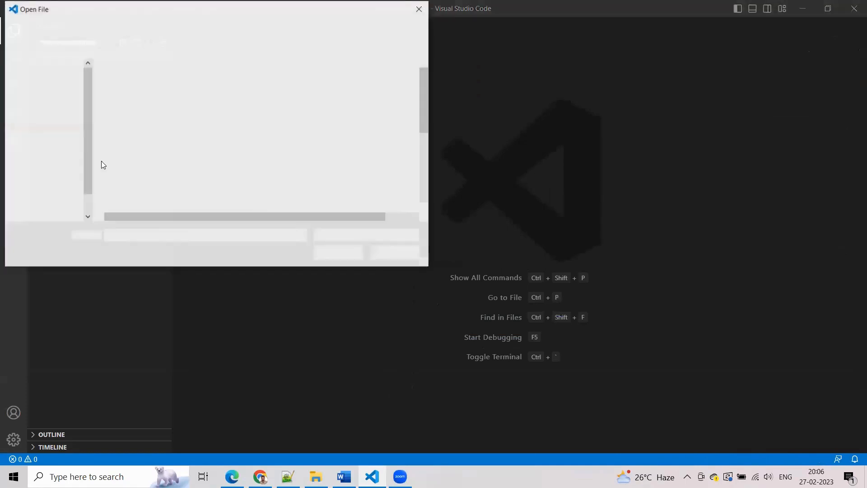
pyautogui.scroll(-1, 172, 144)
pyautogui.scroll(1, 120, 146)
pyautogui.scroll(-2, 53, 172)
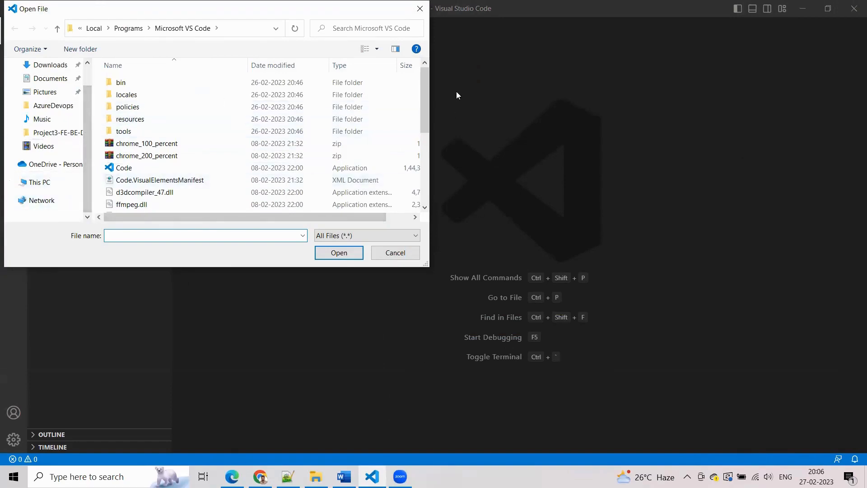
pyautogui.press('Escape')
# - Open the outer ReactCode folder from Project3-FE-BE-DB\FE_React as the workspace and expand its nested ReactCode folder
pyautogui.click(29, 8)
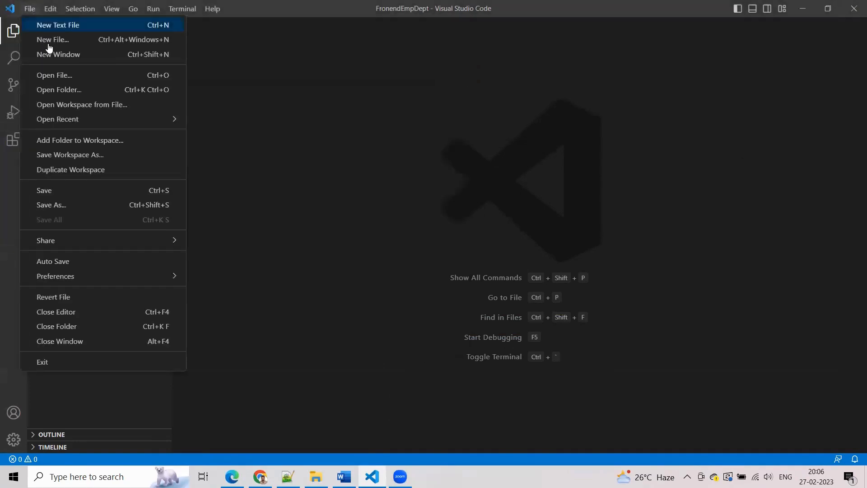
pyautogui.click(61, 89)
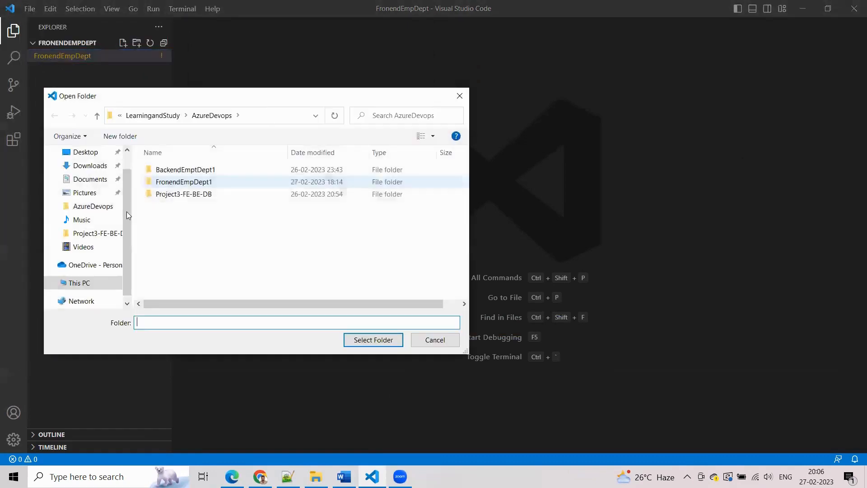
pyautogui.doubleClick(183, 194)
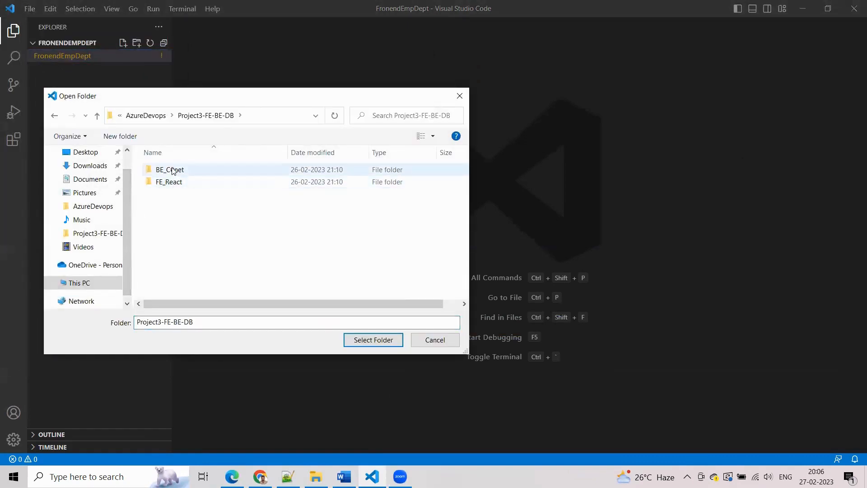
pyautogui.click(177, 173)
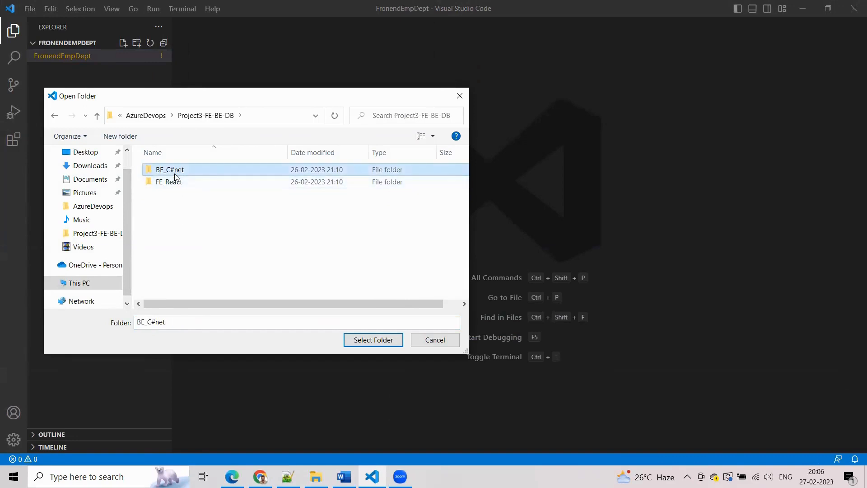
pyautogui.doubleClick(174, 183)
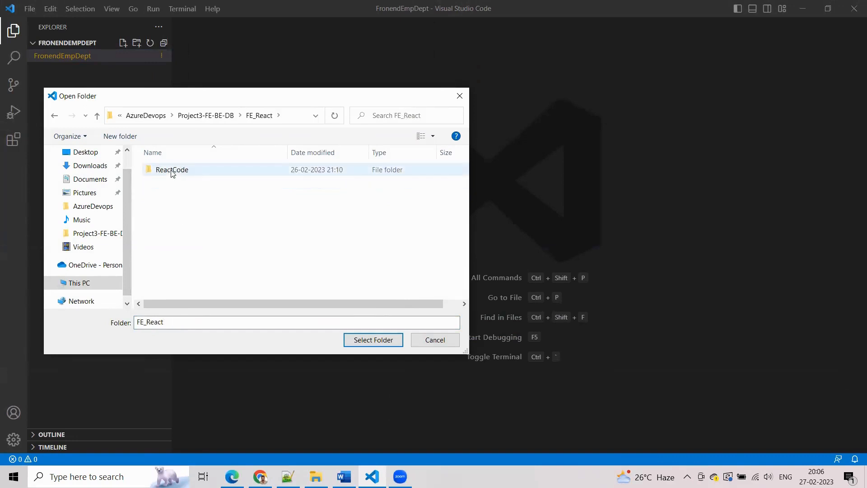
pyautogui.click(172, 173)
pyautogui.click(376, 340)
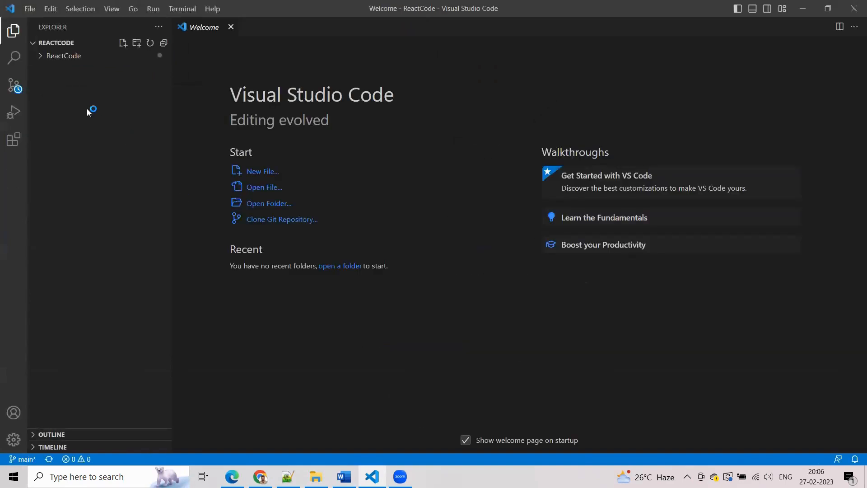
pyautogui.click(50, 58)
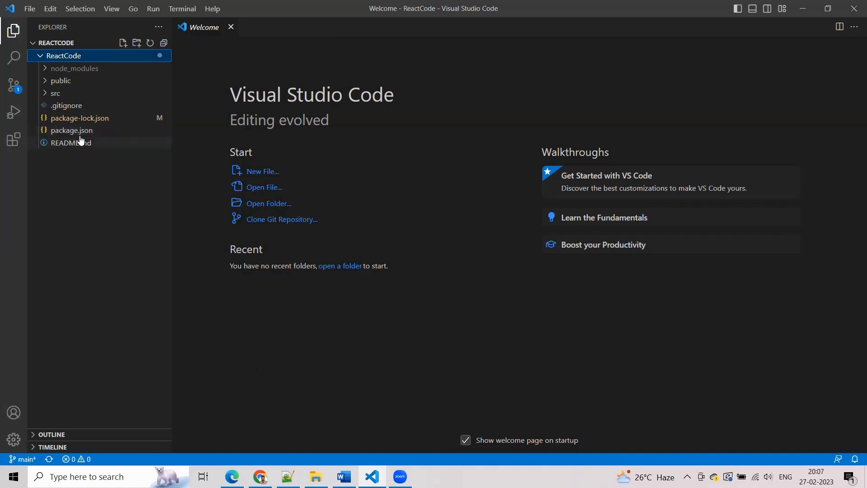
# - Open the nested FE_React\ReactCode\ReactCode folder as the workspace instead of its parent folder
pyautogui.click(36, 42)
pyautogui.click(36, 43)
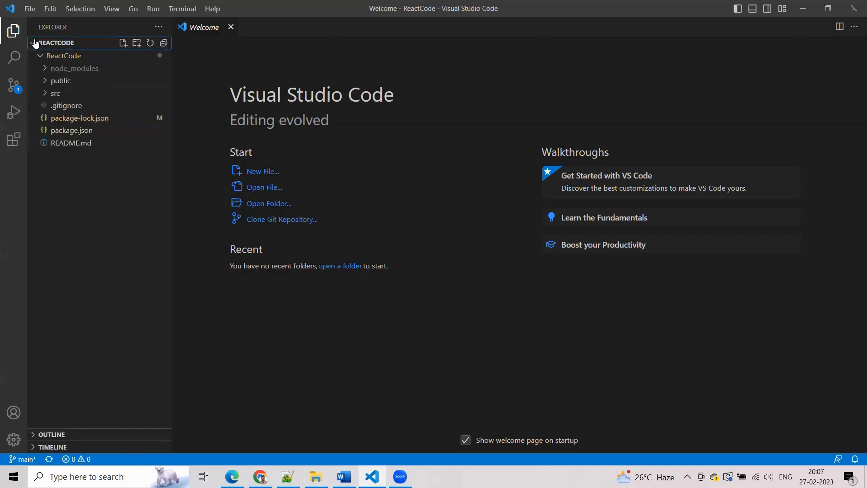
pyautogui.click(29, 9)
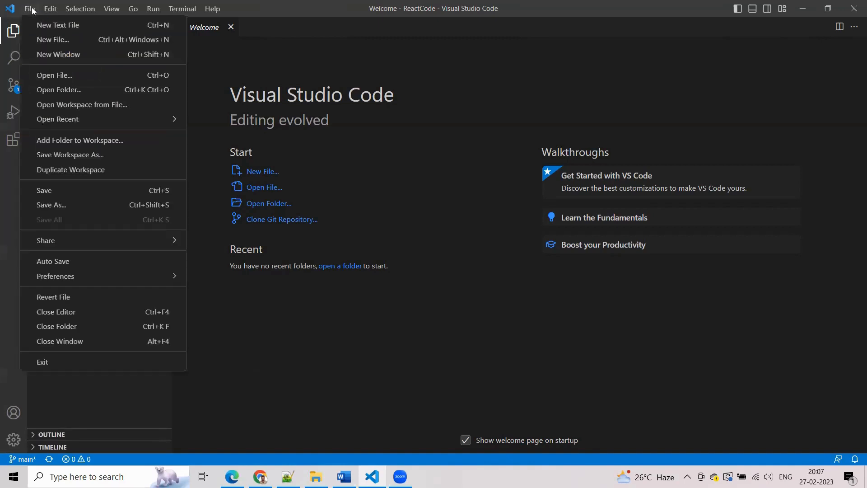
pyautogui.click(64, 89)
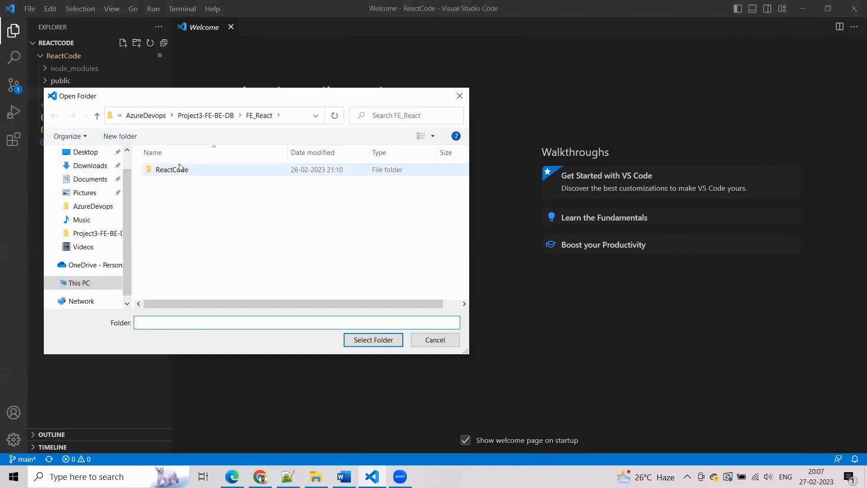
pyautogui.doubleClick(174, 170)
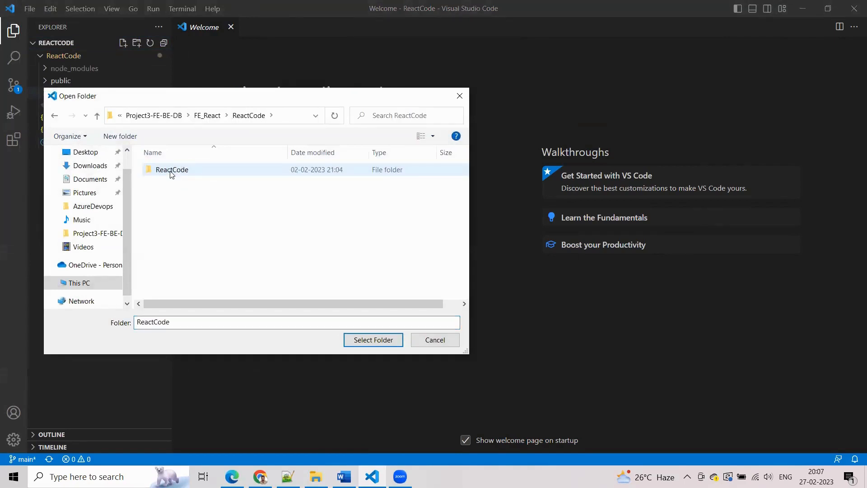
pyautogui.click(172, 175)
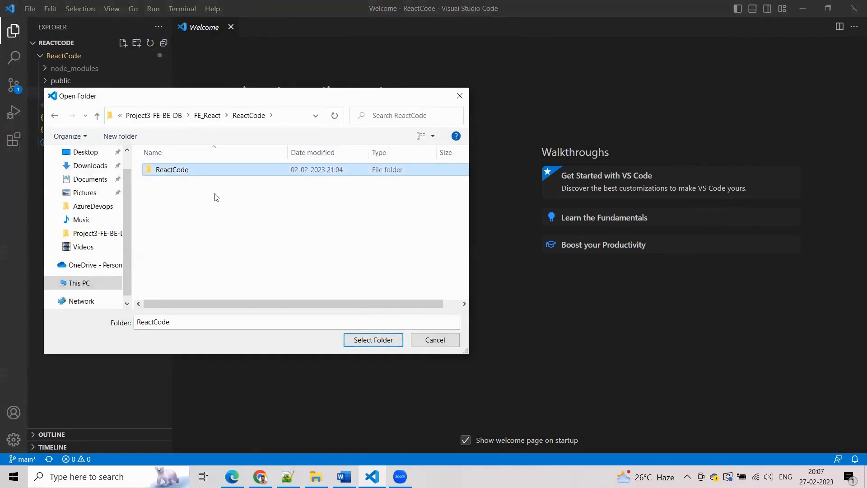
pyautogui.doubleClick(183, 171)
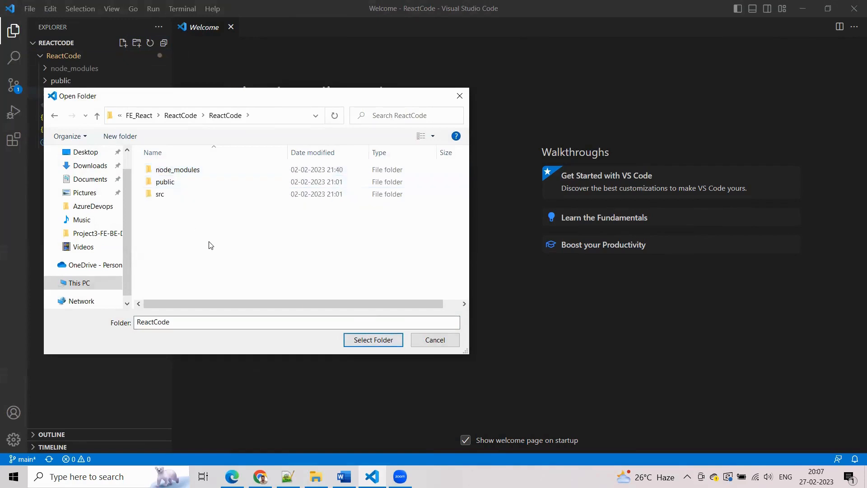
pyautogui.click(99, 117)
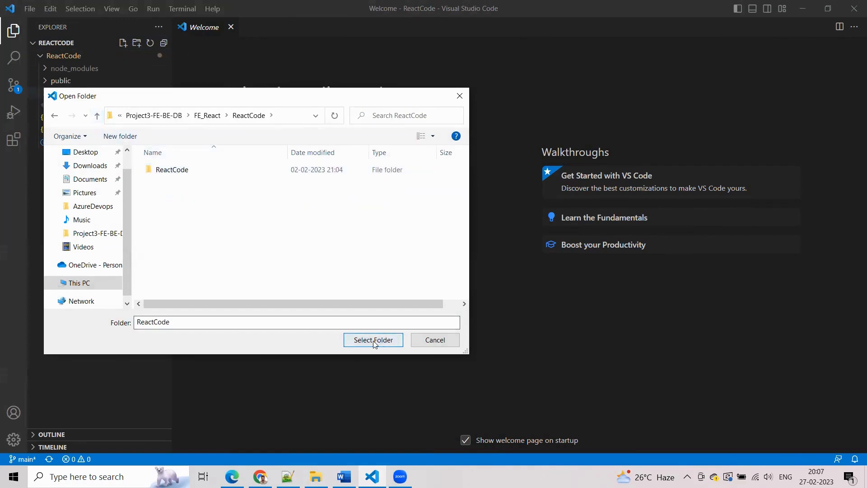
pyautogui.click(177, 170)
pyautogui.click(370, 341)
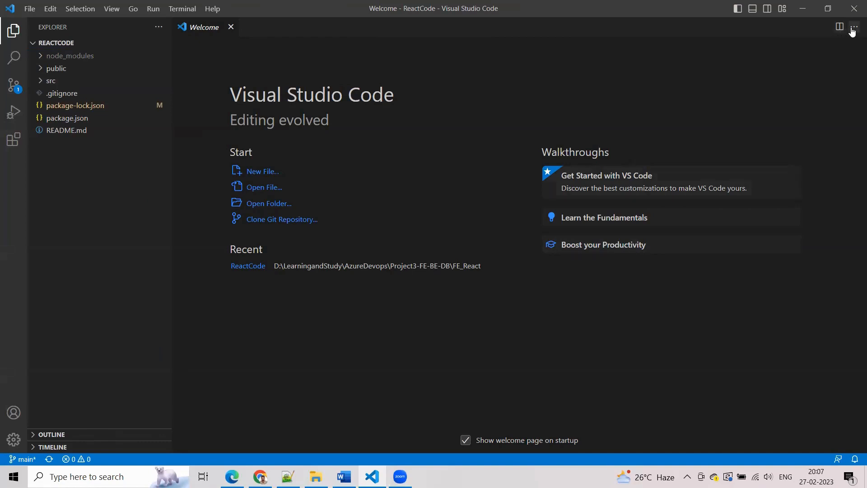
# - Start a new terminal in the project folder, run "npm run build" and examine the output
pyautogui.click(183, 11)
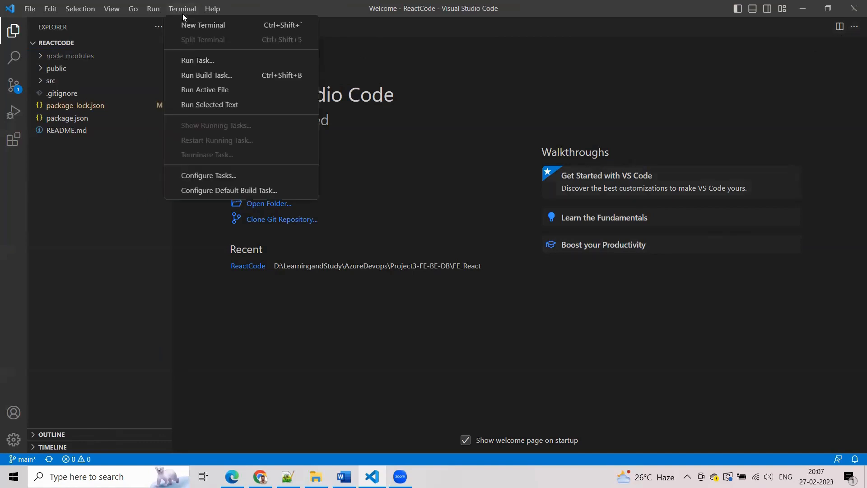
pyautogui.click(187, 25)
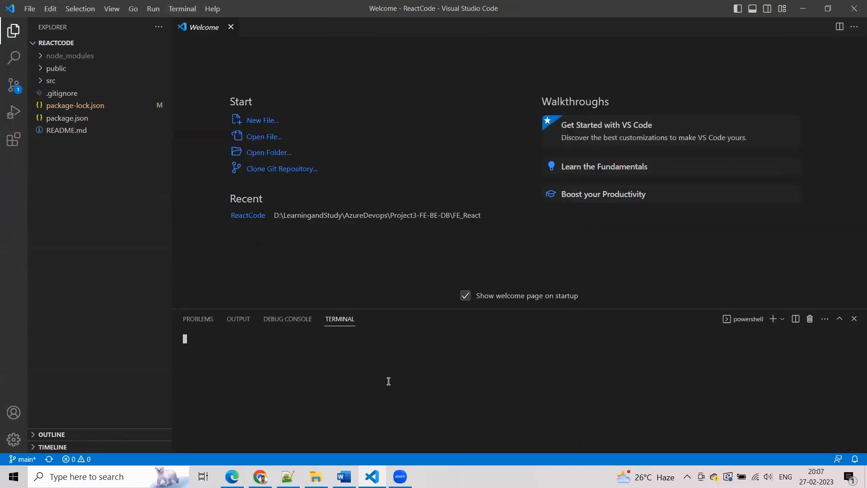
pyautogui.write('n')
pyautogui.write('p')
pyautogui.write('m build')
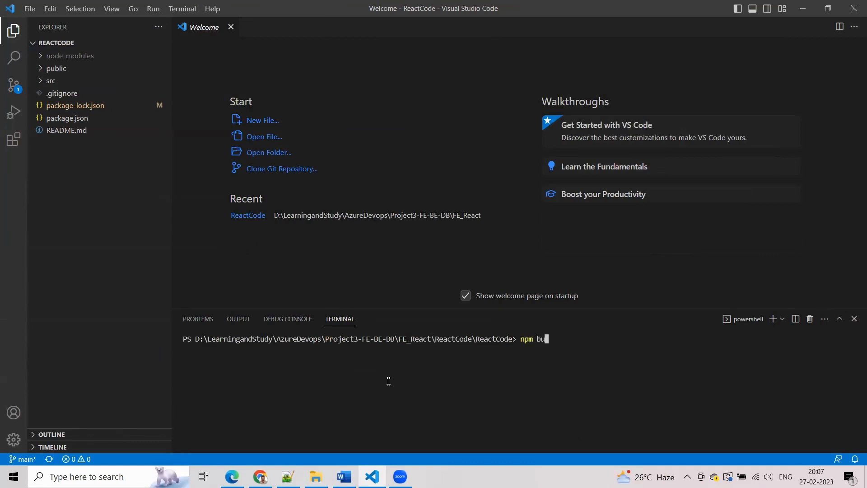
pyautogui.press('BackSpace')
pyautogui.press('BackSpace')
pyautogui.press('BackSpace')
pyautogui.press('BackSpace')
pyautogui.press('BackSpace')
pyautogui.write('run build')
pyautogui.press('Return')
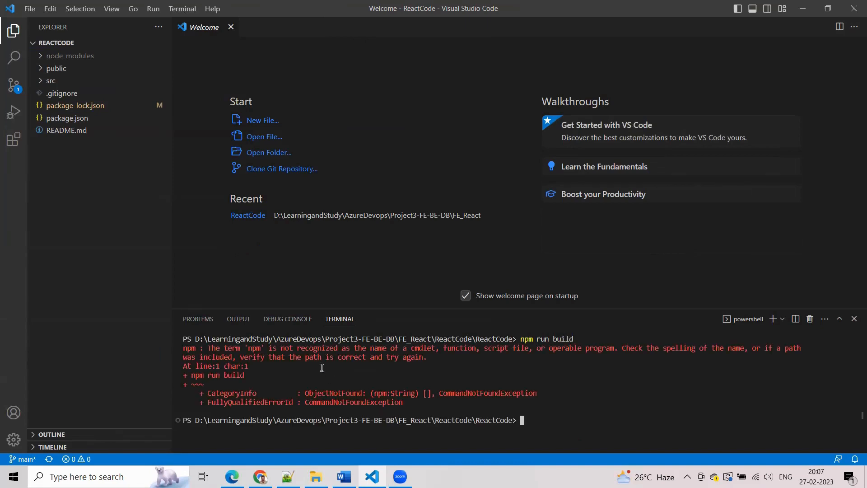
pyautogui.moveTo(289, 350); pyautogui.dragTo(338, 351)
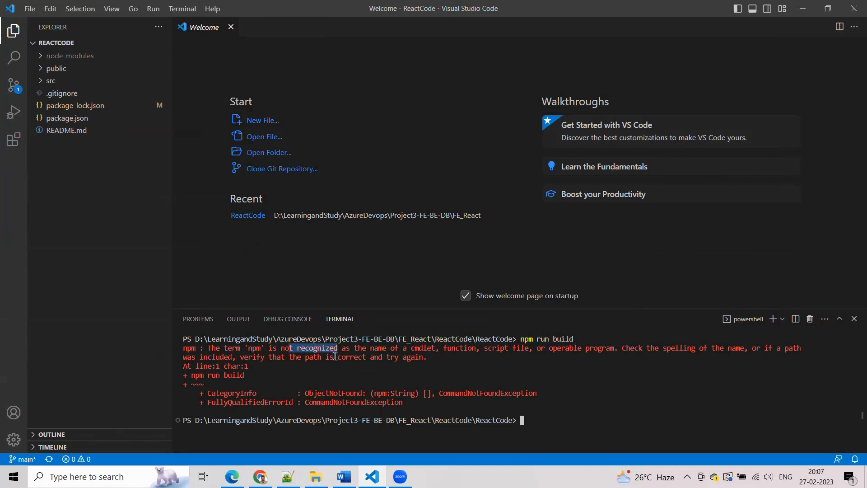
pyautogui.click(335, 375)
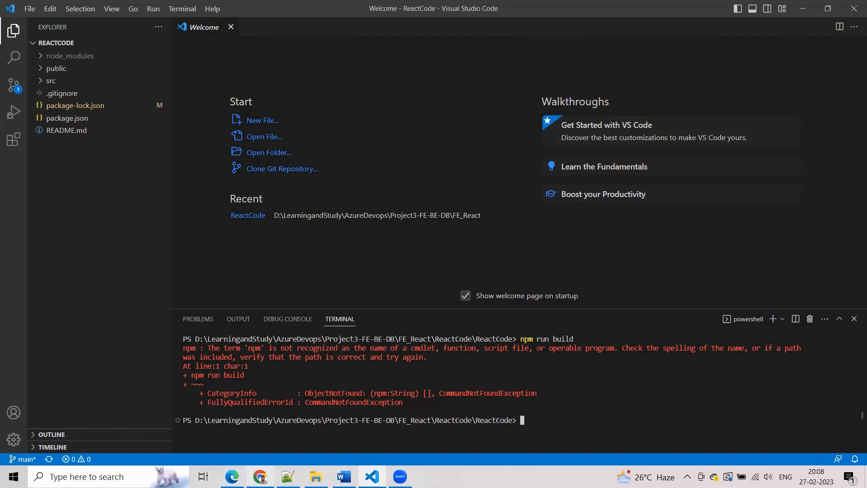
# - Switch to Chrome, search for "install node" in a new tab and open the Node.js download page
pyautogui.click(260, 475)
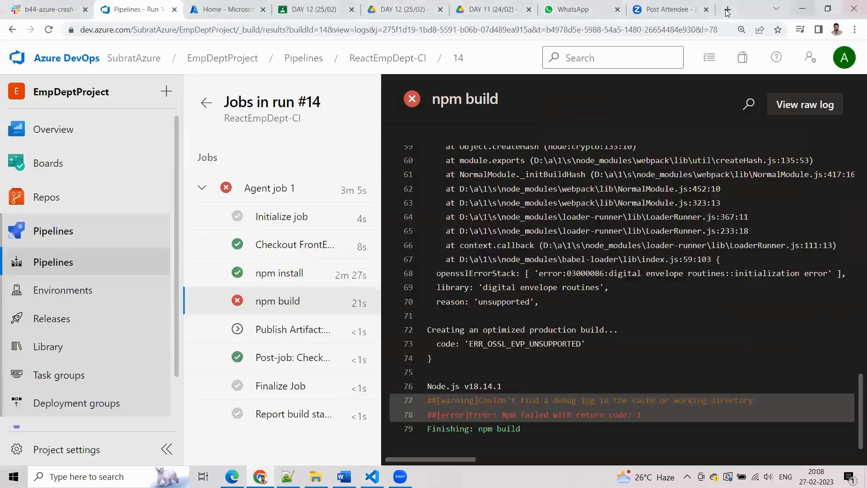
pyautogui.hotkey('ctrl', 't')
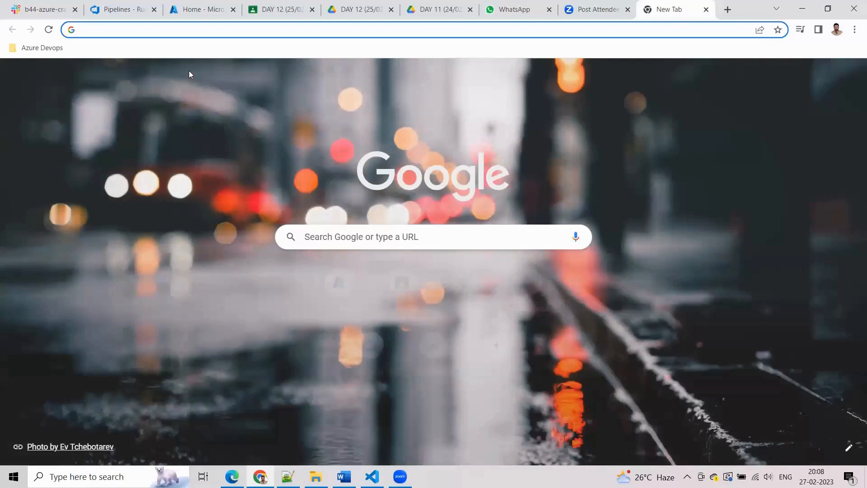
pyautogui.write('install no')
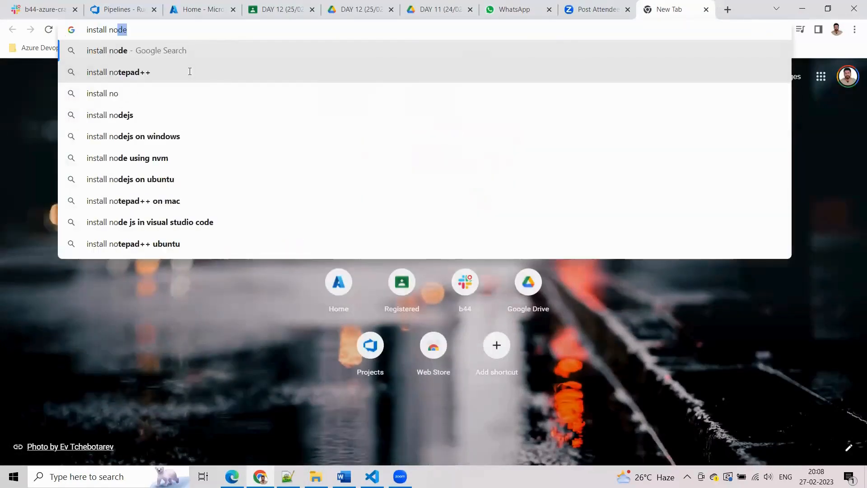
pyautogui.write('de')
pyautogui.press('Return')
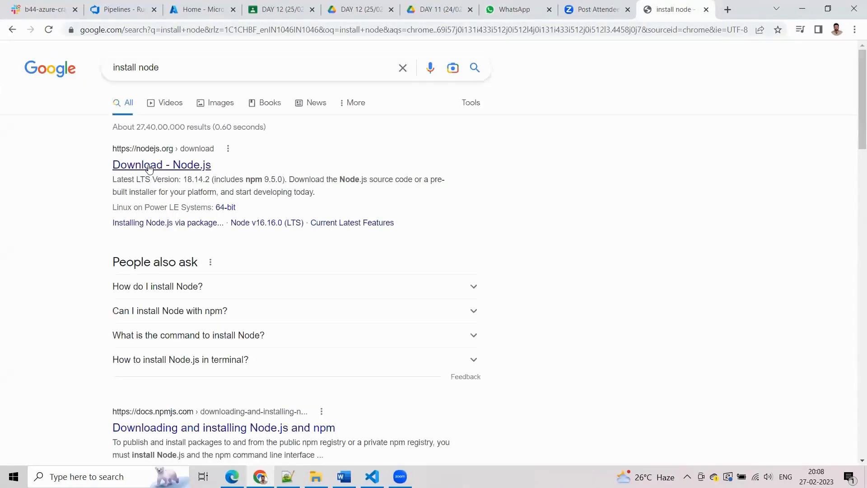
pyautogui.click(149, 166)
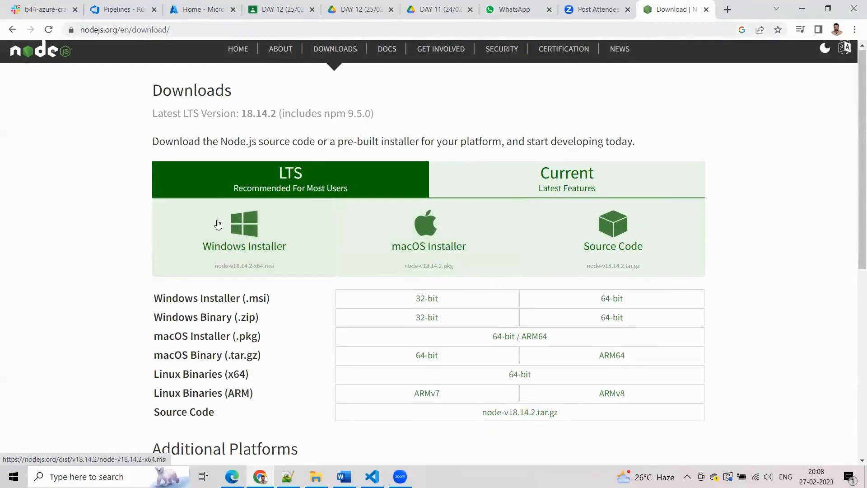
# - Download the LTS Windows Installer node-v18.14.2-x64.msi
pyautogui.scroll(-2, 188, 141)
pyautogui.scroll(2, 253, 226)
pyautogui.click(262, 260)
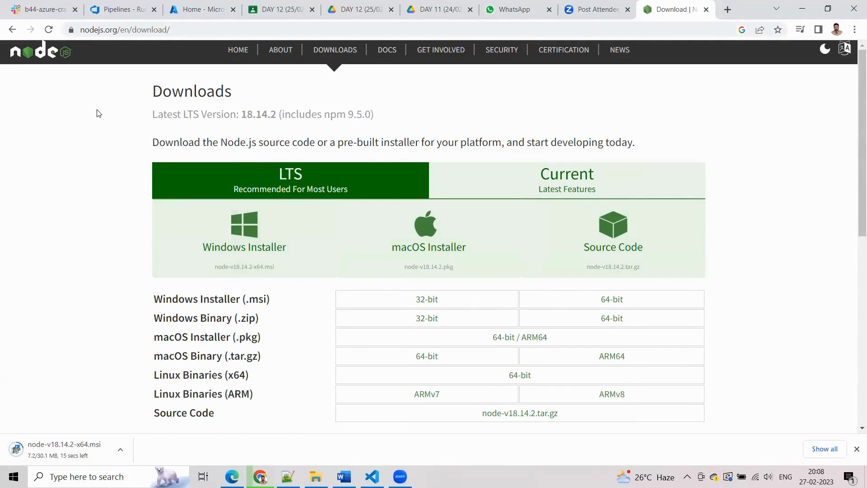
# - Open the EmpDeptBackend app service in the Azure portal, browse to its default site and examine the page's response
pyautogui.click(173, 6)
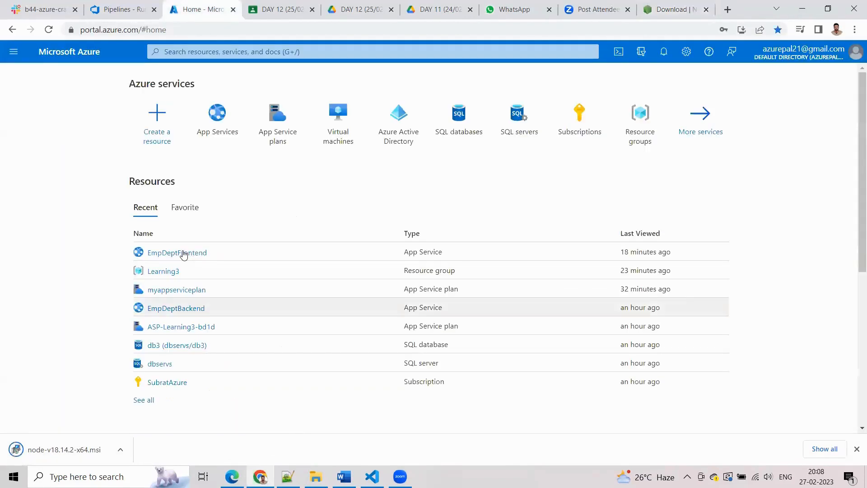
pyautogui.click(164, 311)
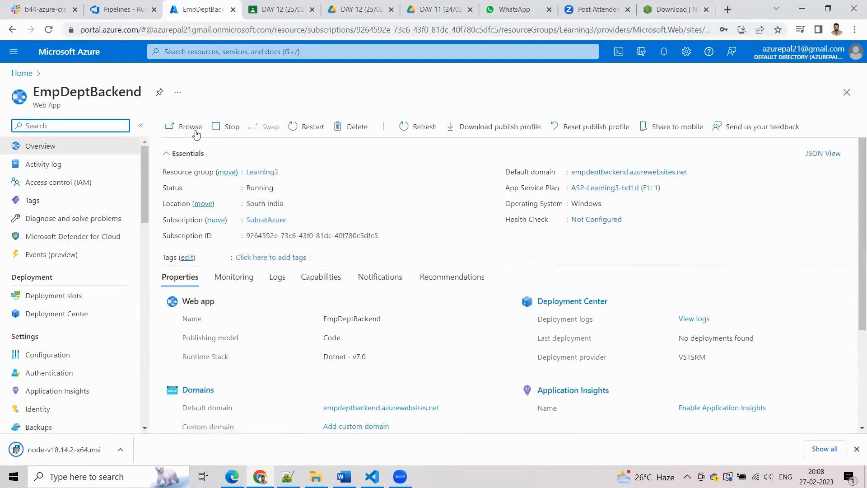
pyautogui.click(190, 127)
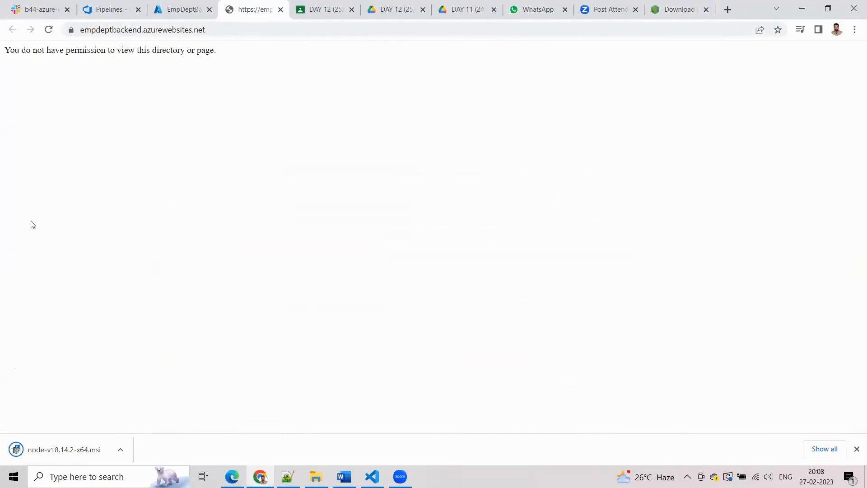
pyautogui.moveTo(5, 51); pyautogui.dragTo(227, 89)
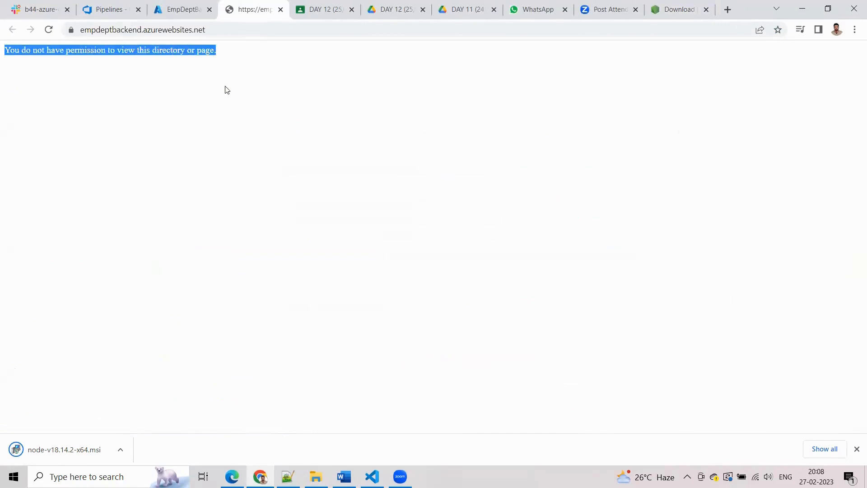
pyautogui.click(202, 39)
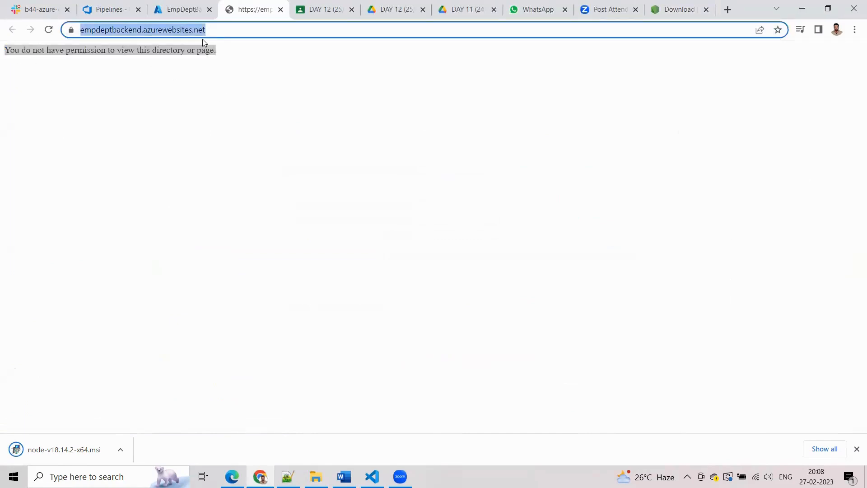
pyautogui.press('End')
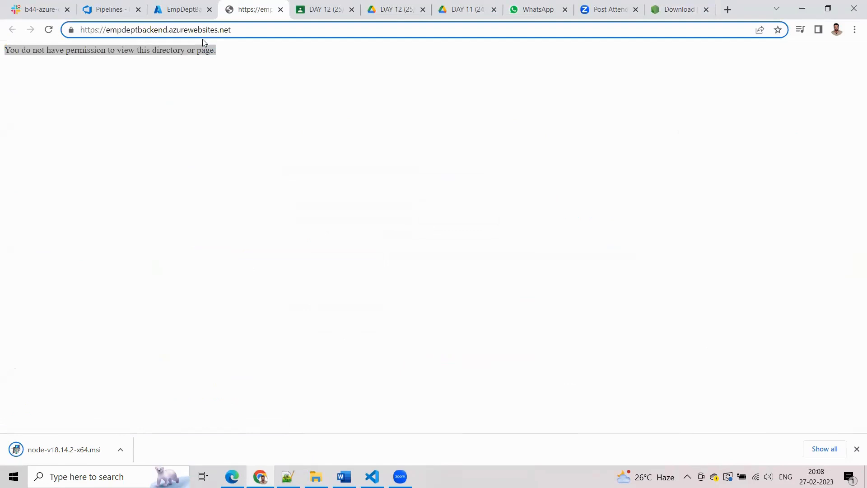
pyautogui.write('/api')
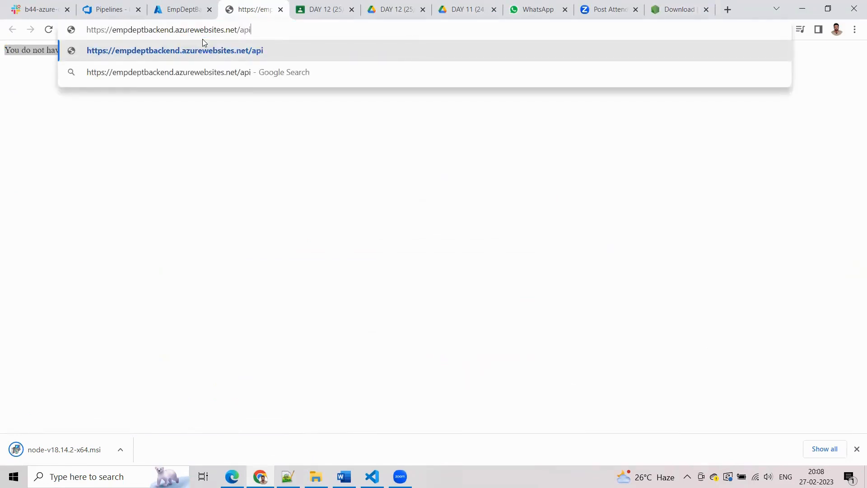
pyautogui.write('/emp')
pyautogui.write('l')
pyautogui.press('BackSpace')
pyautogui.press('BackSpace')
pyautogui.press('BackSpace')
pyautogui.press('BackSpace')
pyautogui.press('BackSpace')
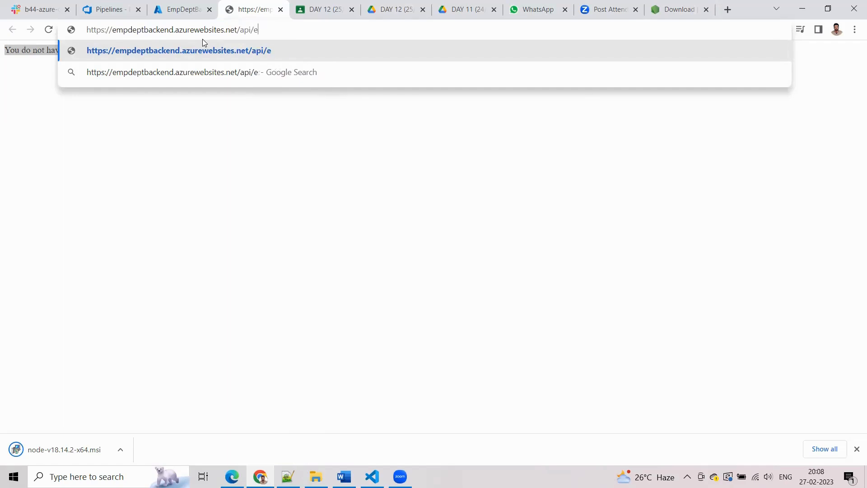
pyautogui.press('BackSpace')
pyautogui.press('BackSpace')
pyautogui.press('BackSpace')
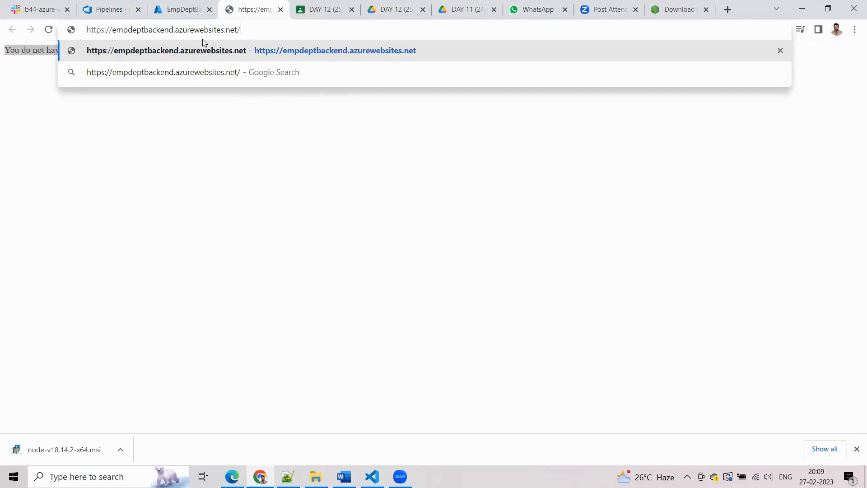
# - Load the backend's weatherforecast endpoint at empdeptbackend.azurewebsites.net/weatherforecast to check whether the API responds
pyautogui.write('wather')
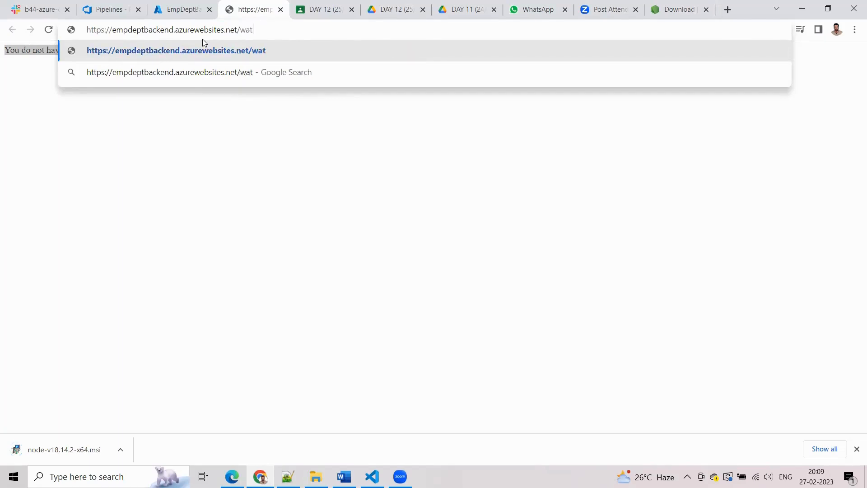
pyautogui.press('BackSpace')
pyautogui.press('BackSpace')
pyautogui.press('BackSpace')
pyautogui.press('BackSpace')
pyautogui.press('BackSpace')
pyautogui.write('eather')
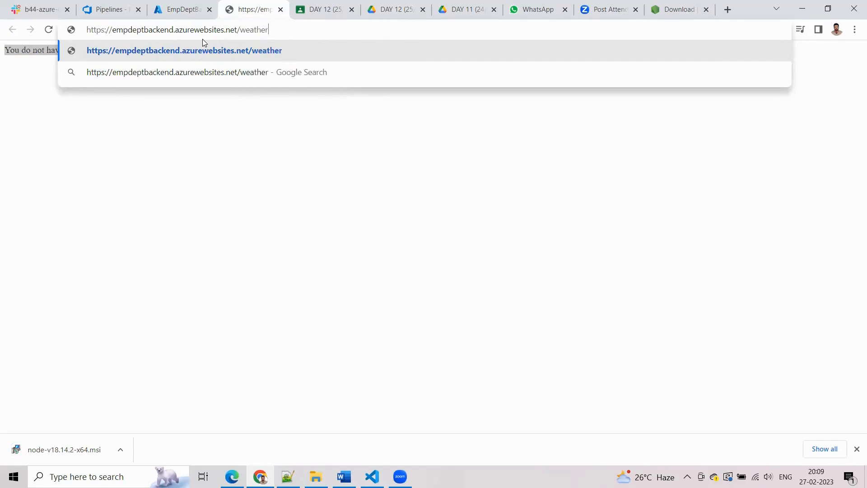
pyautogui.write('forecast')
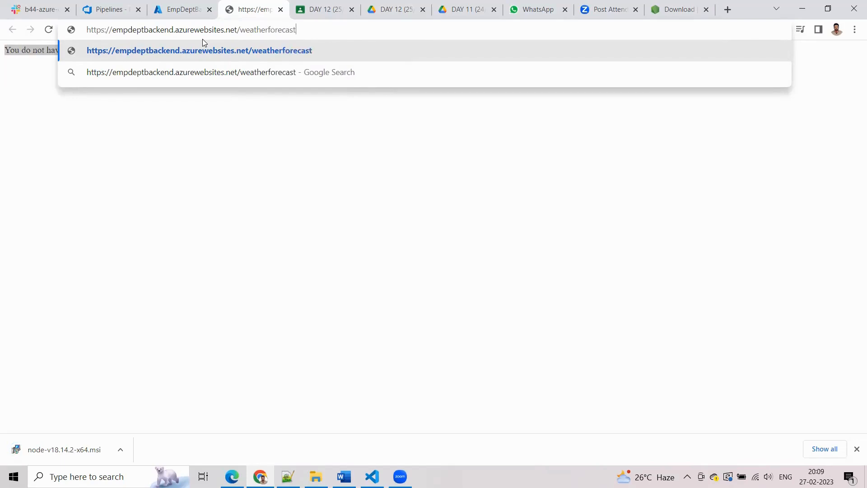
pyautogui.press('Return')
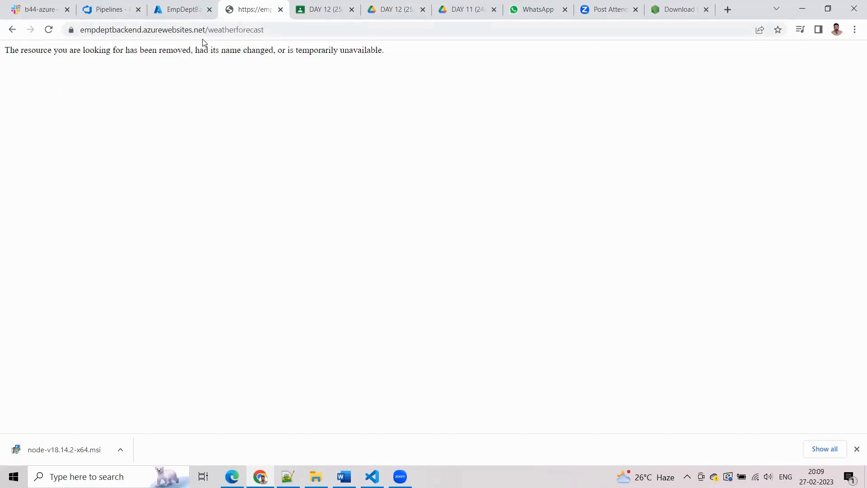